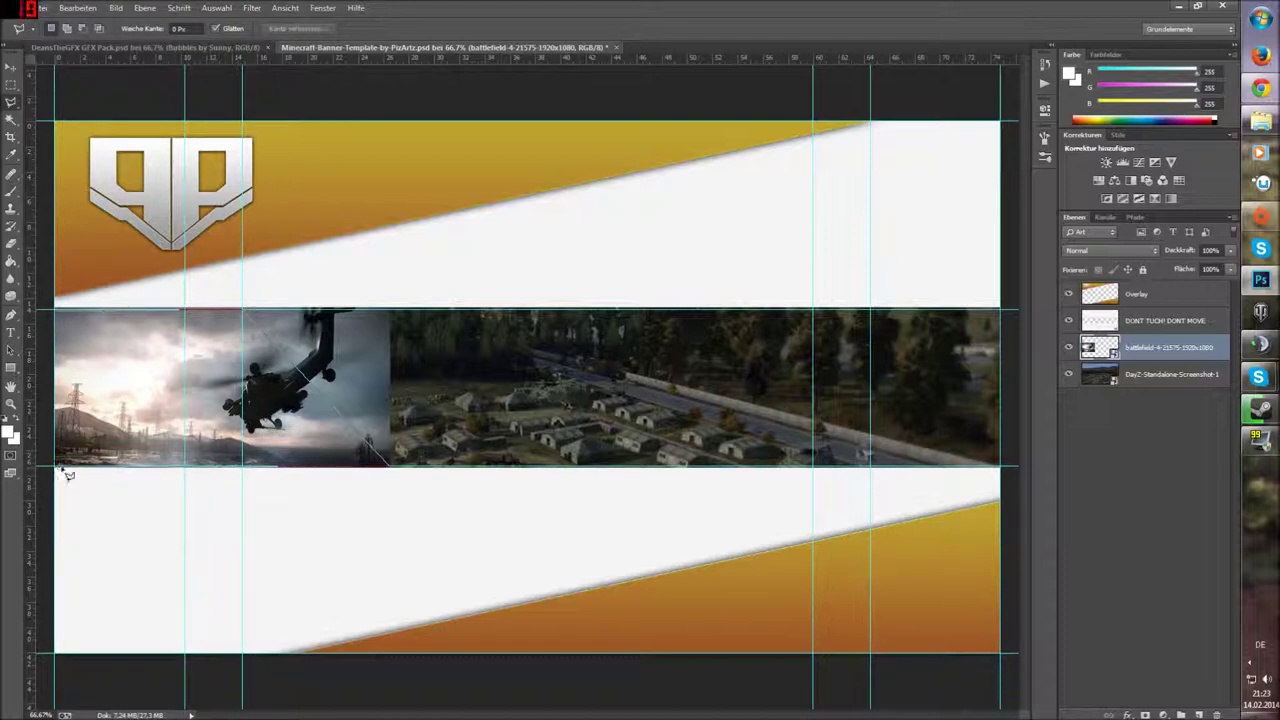
left_click(57, 309)
left_click(268, 404)
left_click(185, 436)
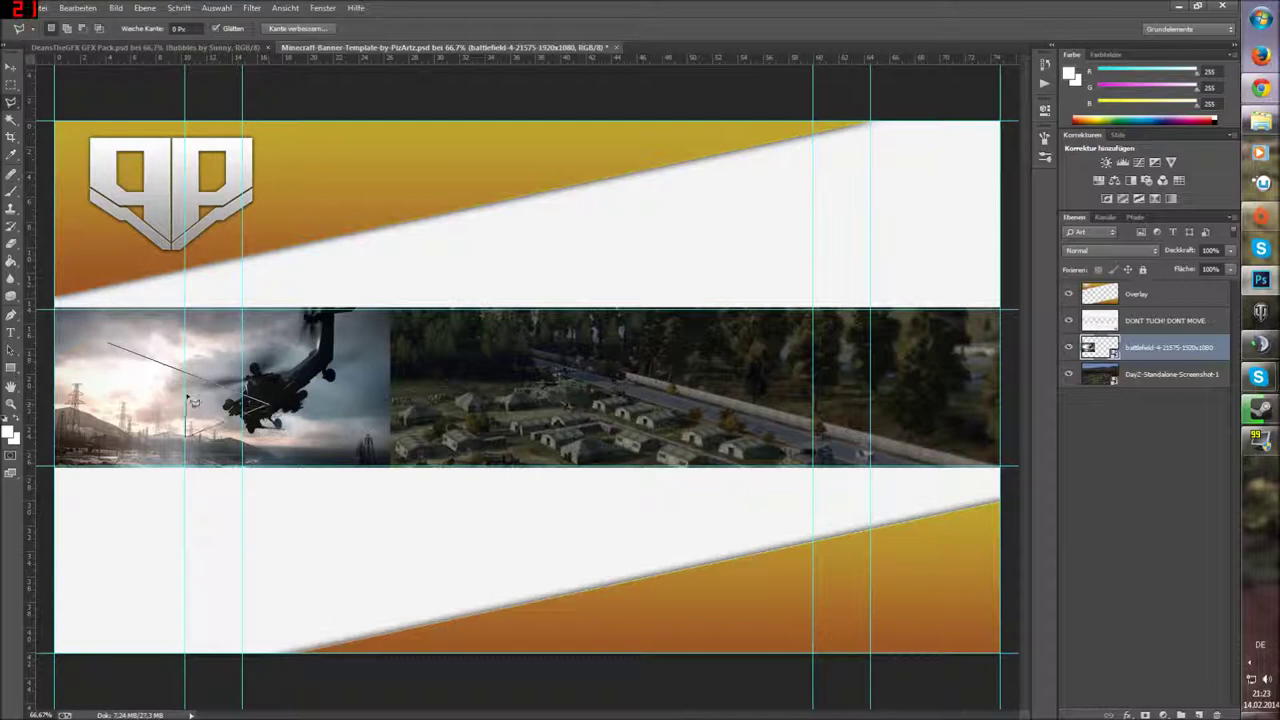
left_click(115, 352)
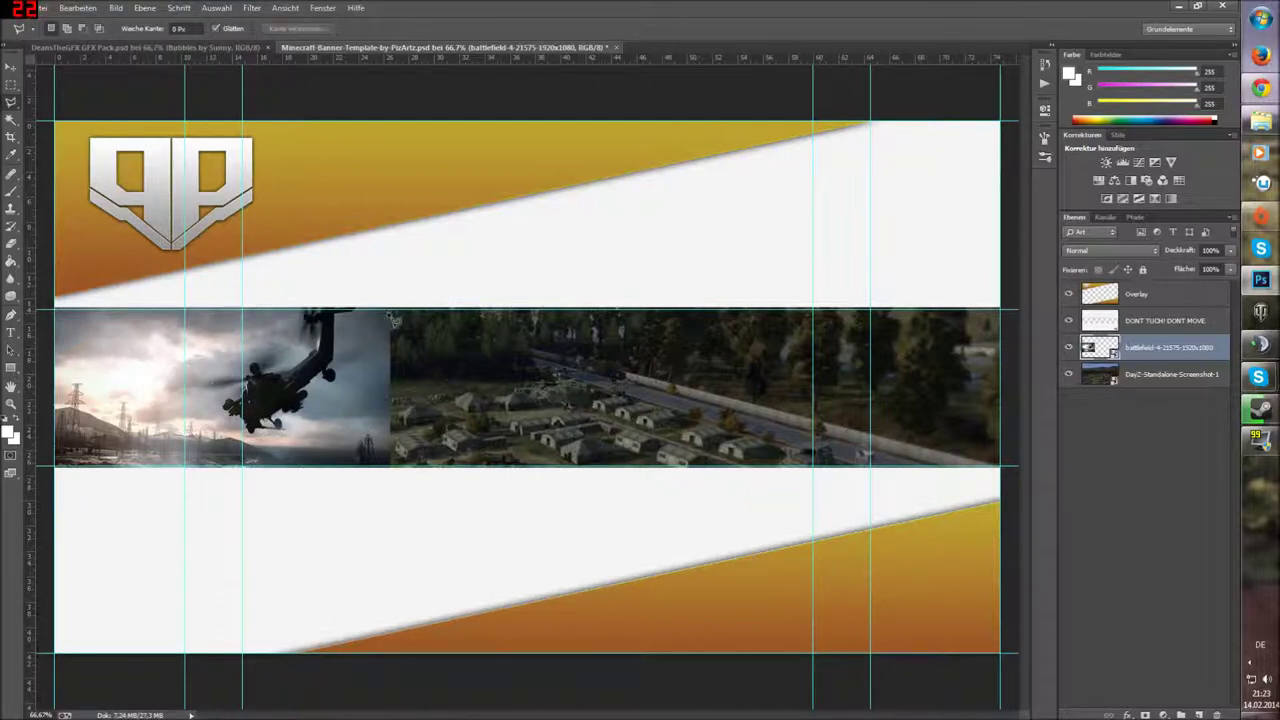
Step: Outline the helicopter picture with the Polygonal Lasso, giving it a slanted left edge, and copy the selection to a new layer
left_click(186, 314)
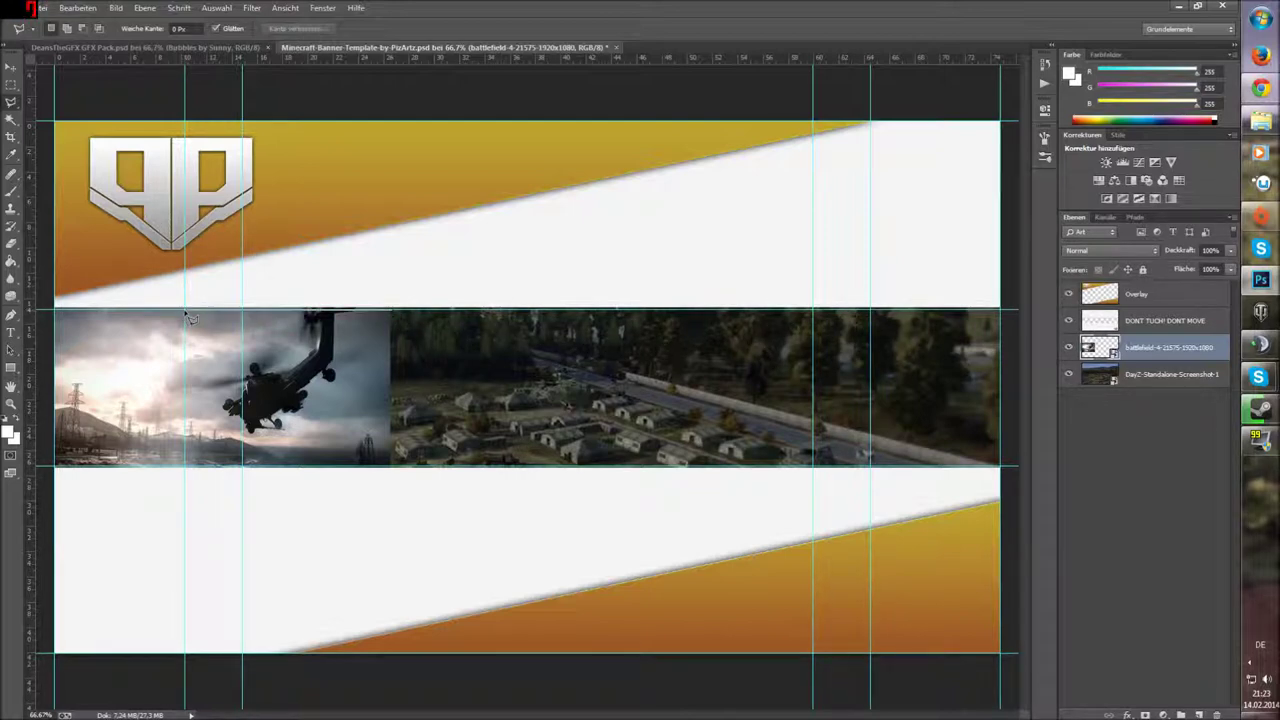
left_click(87, 466)
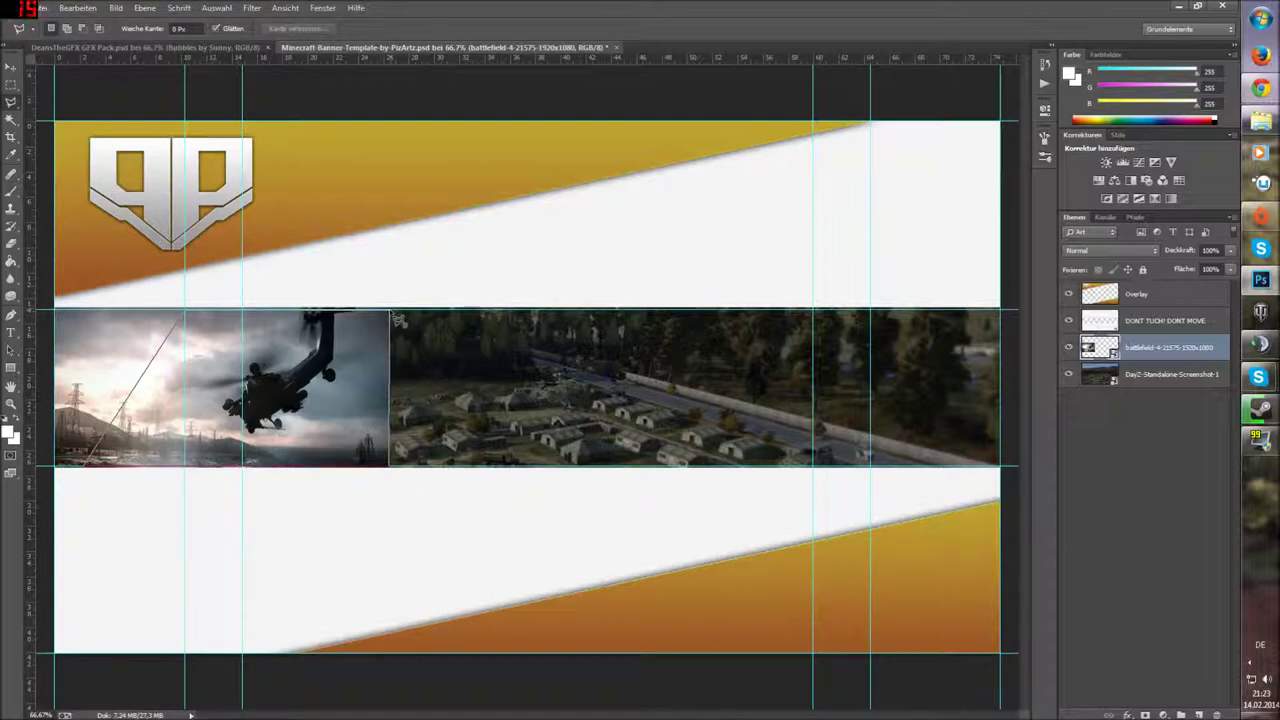
double_click(392, 312)
right_click(344, 347)
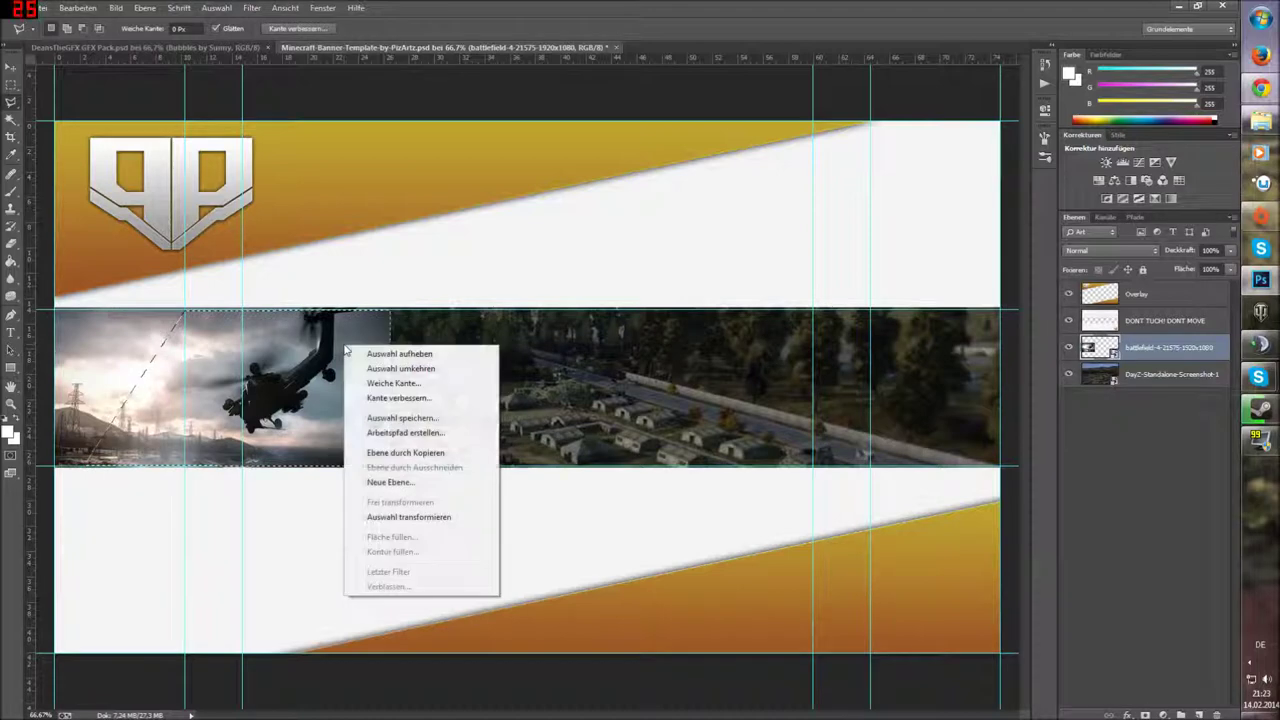
left_click(388, 452)
Step: Delete the original Battlefield 4 image layer and move the slanted helicopter cut-out to the right end of the banner strip
left_click(1103, 378)
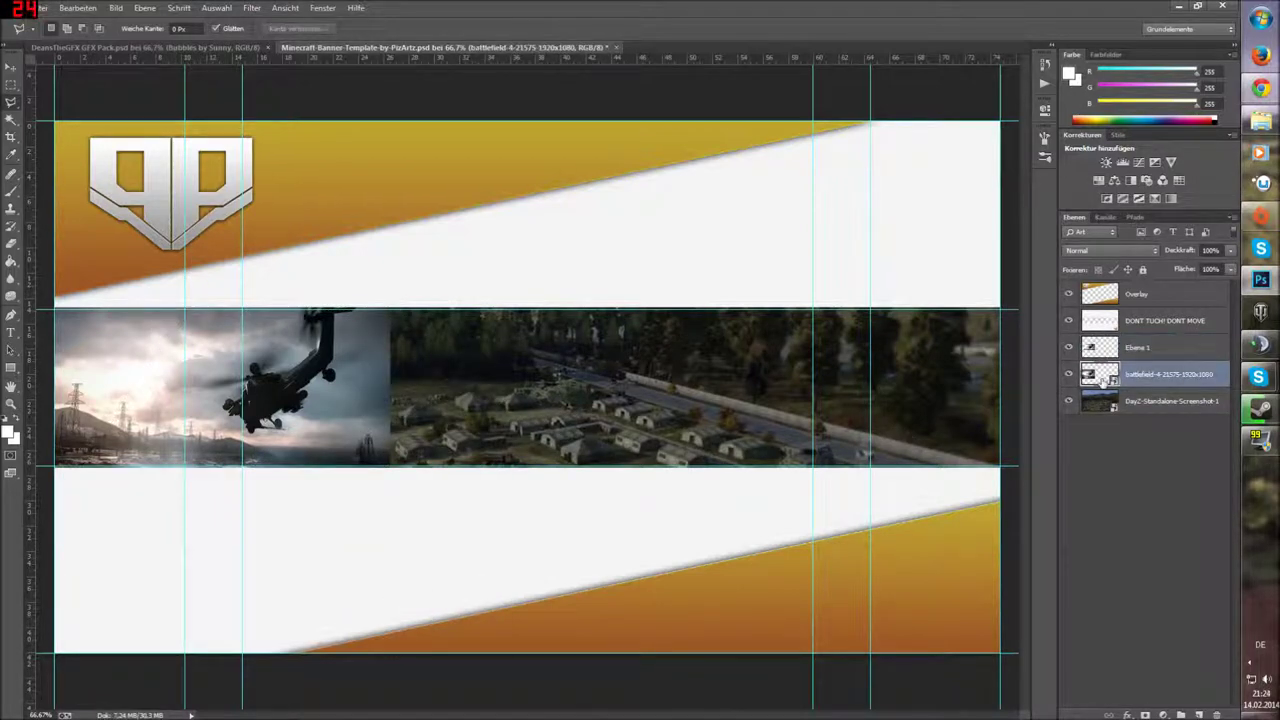
key("Delete")
left_click(11, 67)
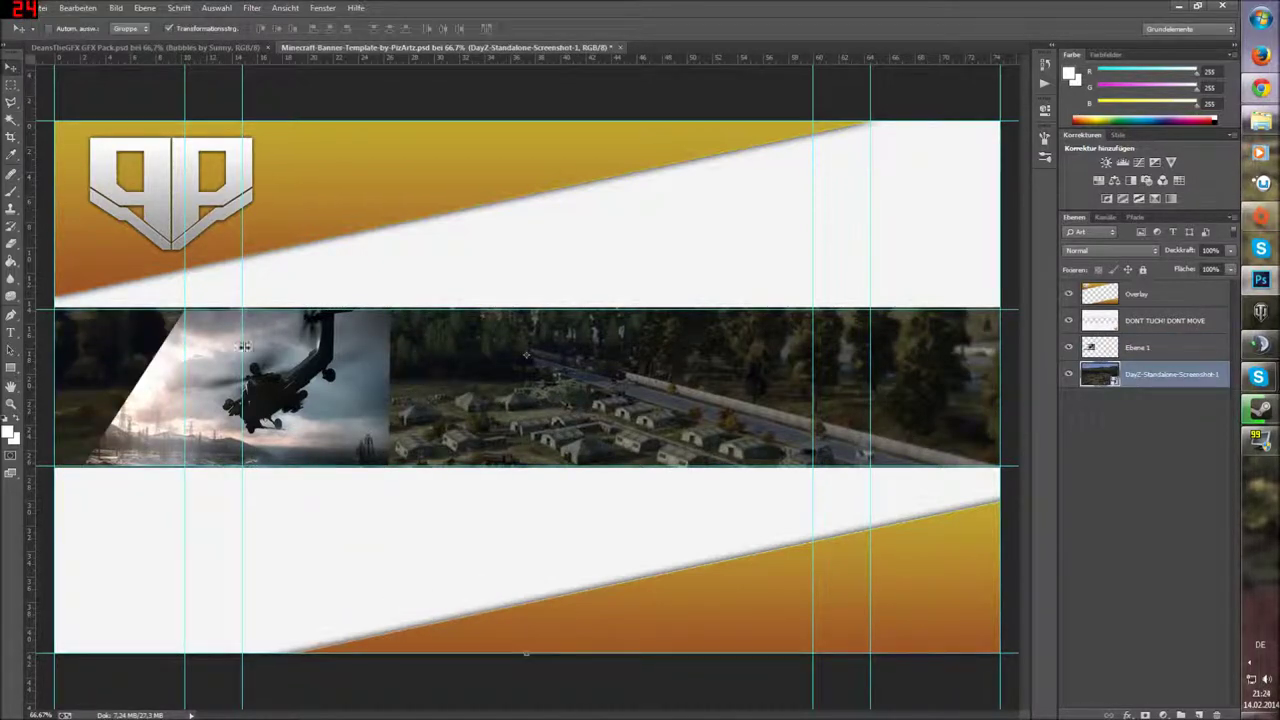
left_click(1148, 347)
left_click_drag(312, 350, 922, 362)
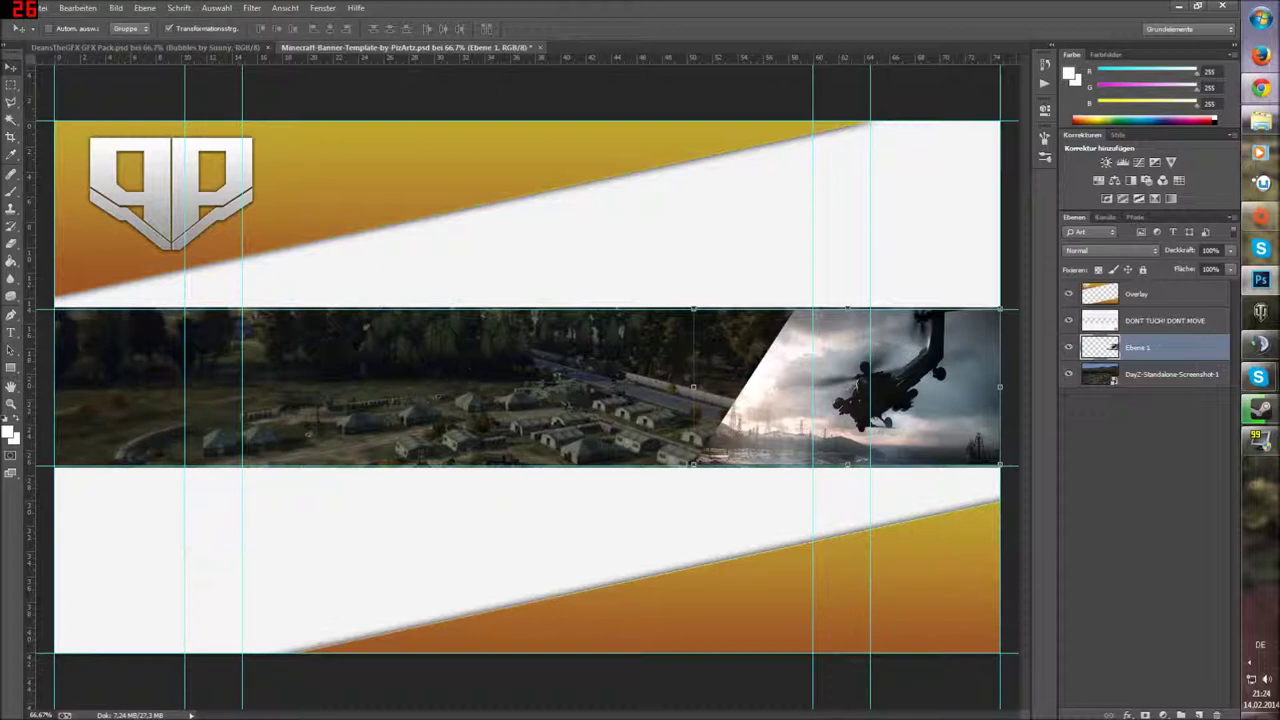
Step: Scale the helicopter cut-out to about 108% height so it fills the strip's right end, and apply the transformation
left_click_drag(692, 466, 651, 514)
left_click_drag(735, 477, 755, 455)
left_click_drag(673, 486, 699, 465)
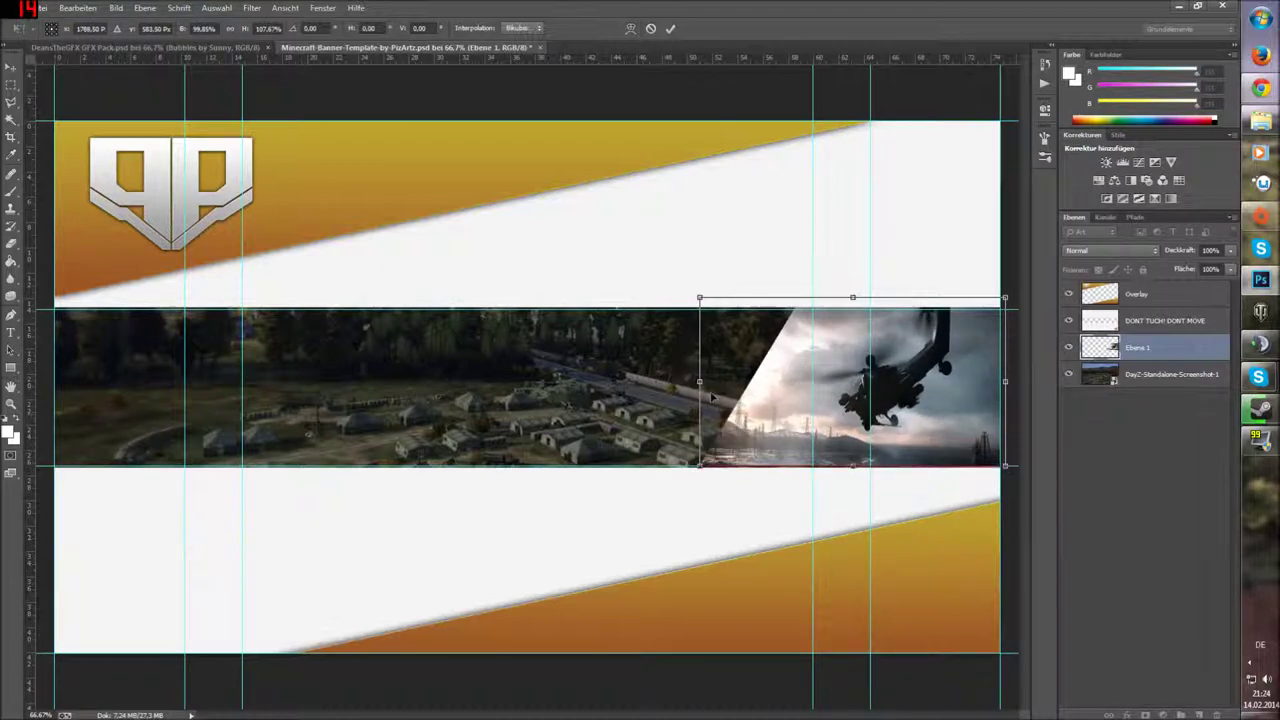
left_click(670, 30)
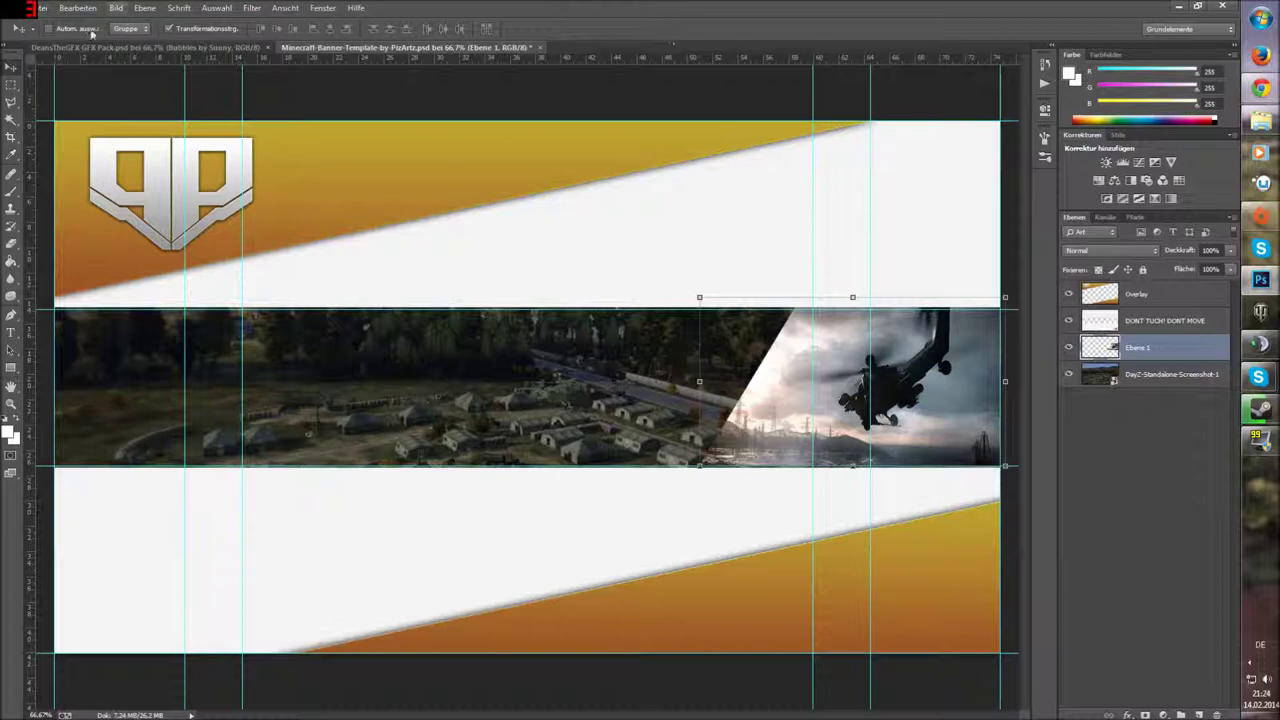
Step: Add the text "THEBATTLE" in white and position it in the upper middle of the banner strip
key("t")
left_click(311, 393)
type("THED")
key("BackSpace")
type("BATTLE")
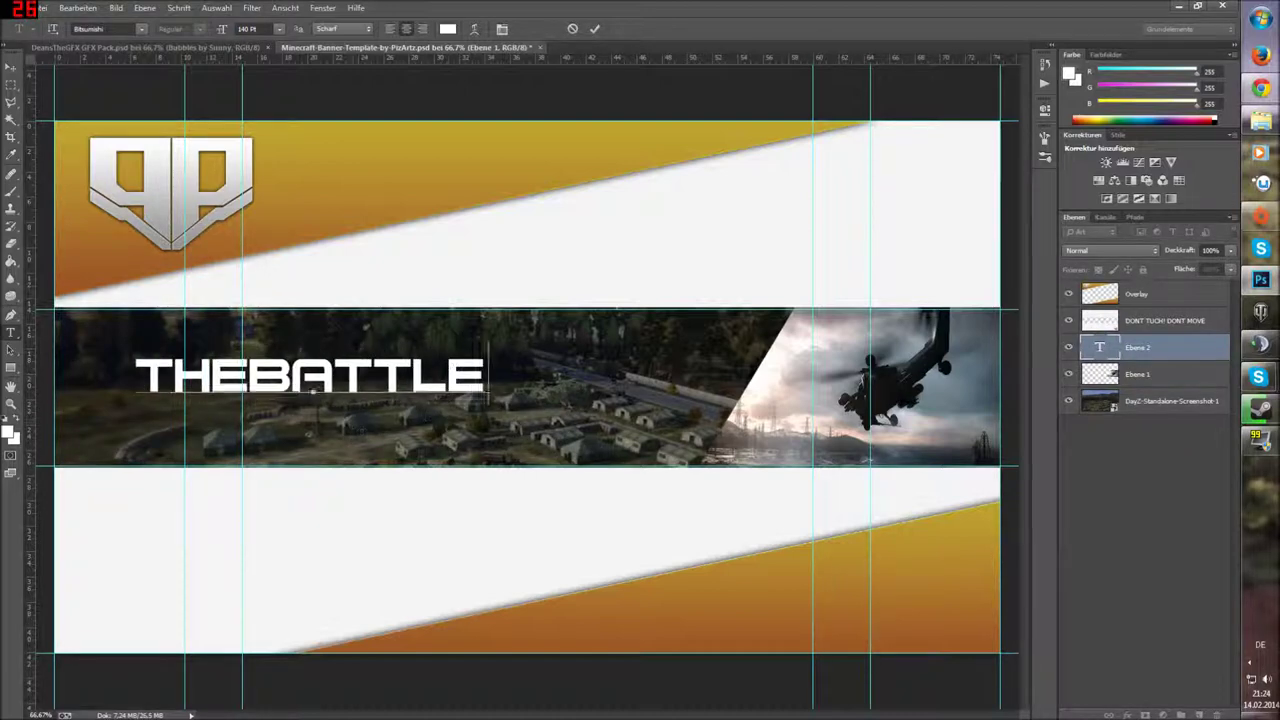
left_click_drag(311, 393, 446, 372)
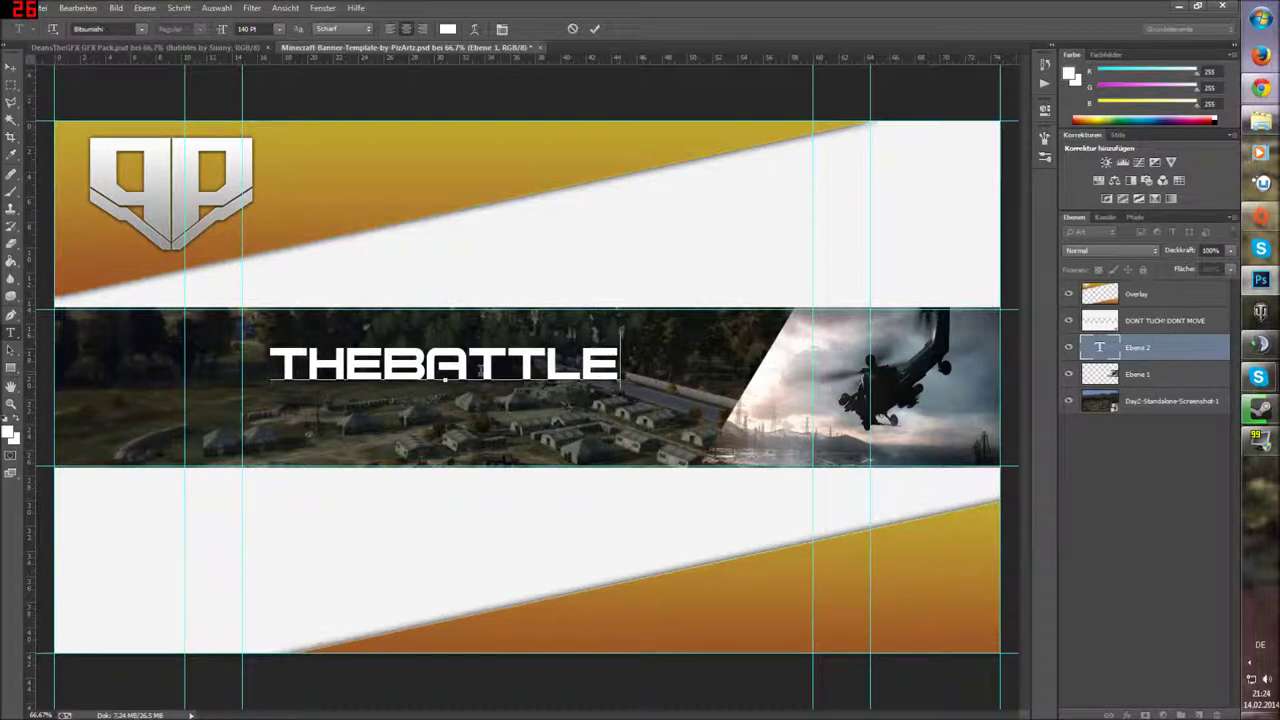
Step: Set the THEBATTLE text to Battlefield Expanded Italic at 72 pt and reposition it near the middle of the strip
left_click_drag(620, 368, 266, 371)
left_click(141, 29)
scroll(180, 190, "up", 2)
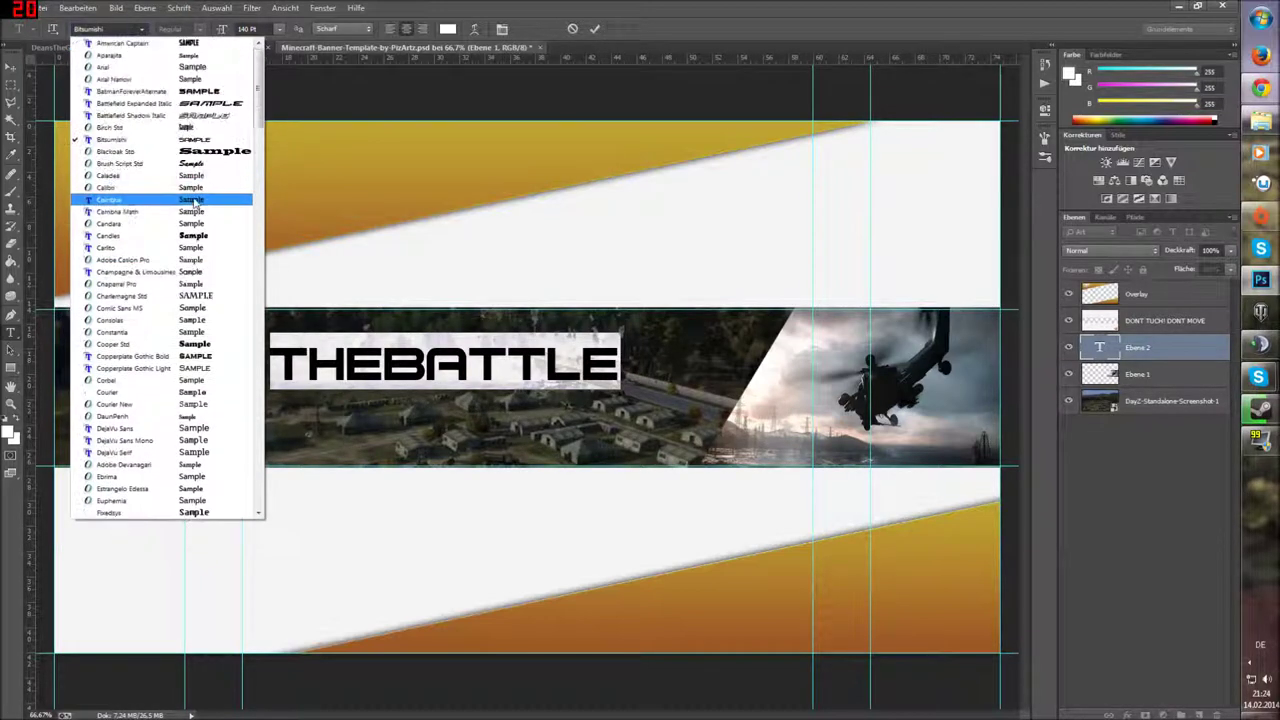
left_click(190, 104)
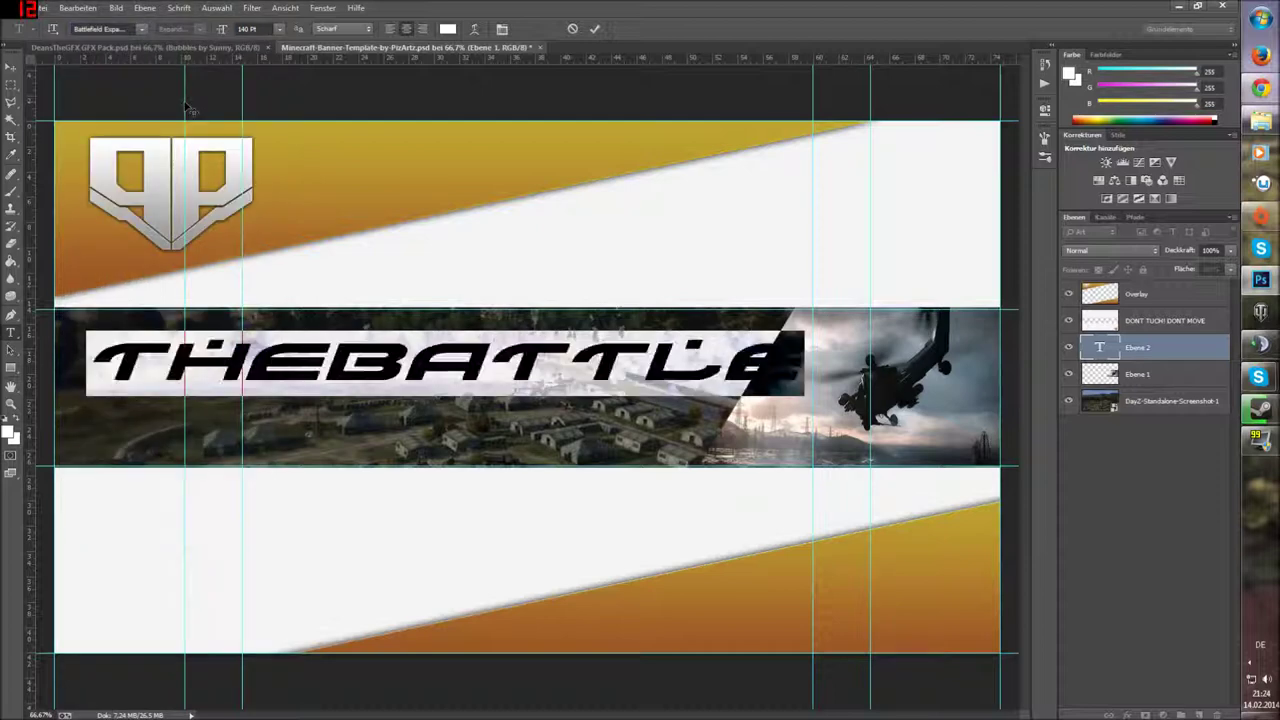
left_click(279, 28)
left_click(266, 258)
left_click_drag(175, 462, 390, 455)
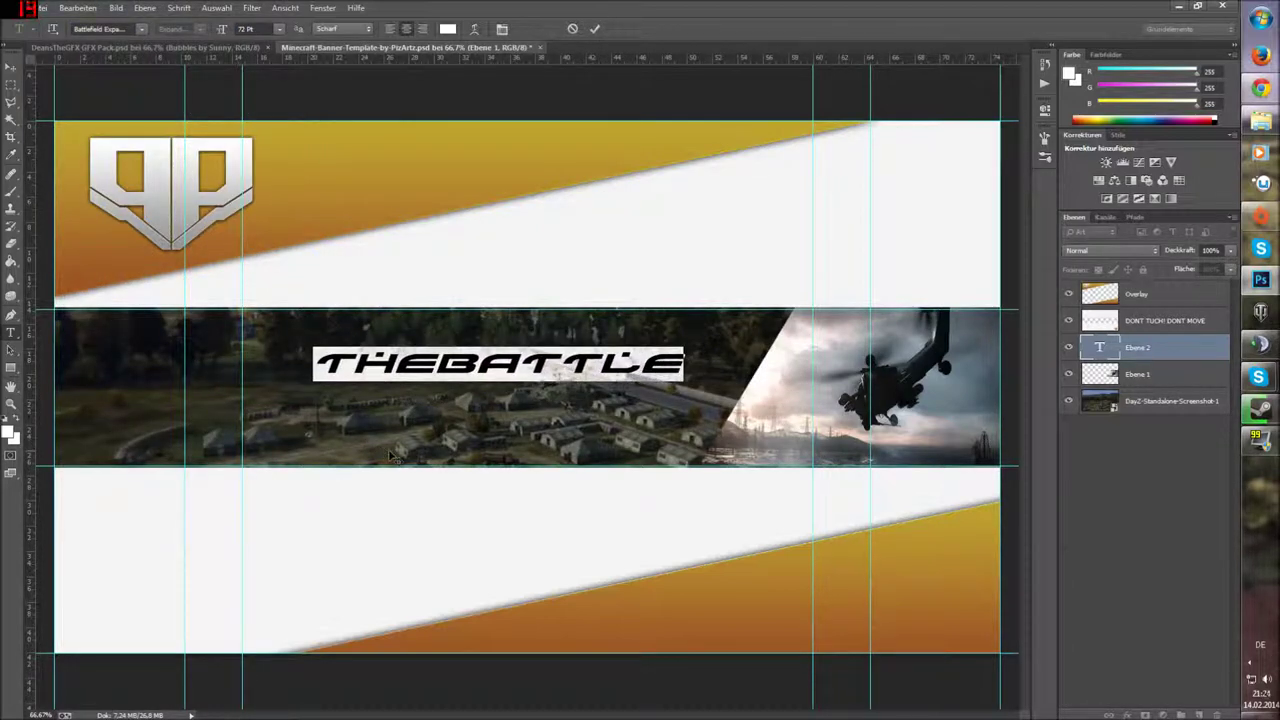
left_click(594, 28)
Step: Add a separate text "FAiLS" below THEBATTLE
left_click(443, 412)
type("FAIL")
key("BackSpace")
key("BackSpace")
type("iLL")
key("BackSpace")
key("BackSpace")
type("LL")
key("BackSpace")
type("S")
Step: Centre the FAiLS text beneath THEBATTLE and colour it black
left_click_drag(521, 401, 334, 362)
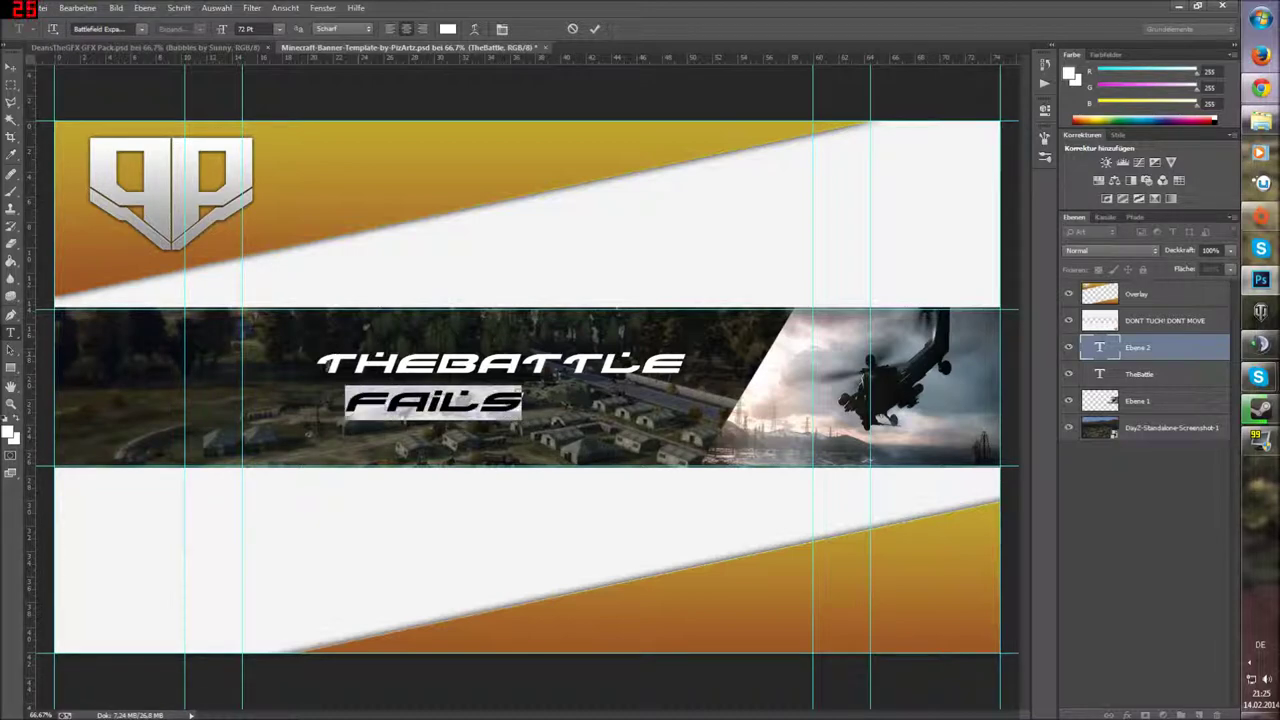
left_click_drag(427, 451, 487, 447)
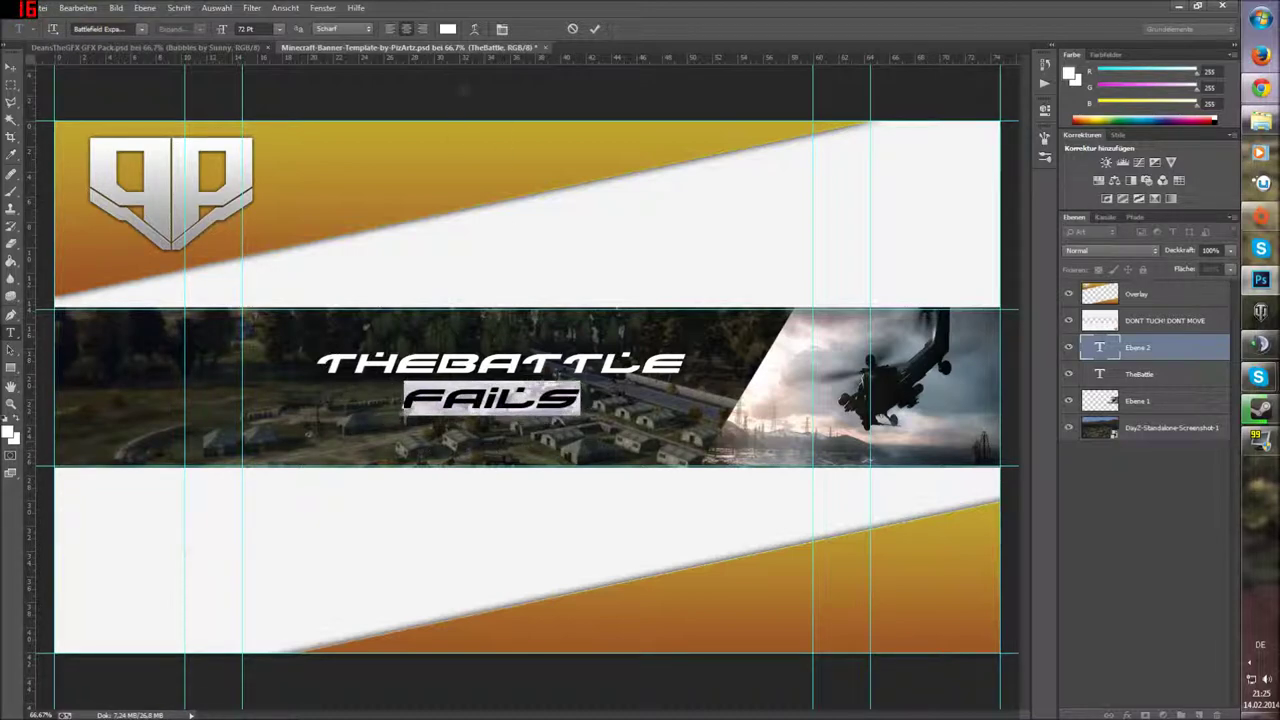
left_click(449, 29)
left_click(453, 358)
left_click(771, 182)
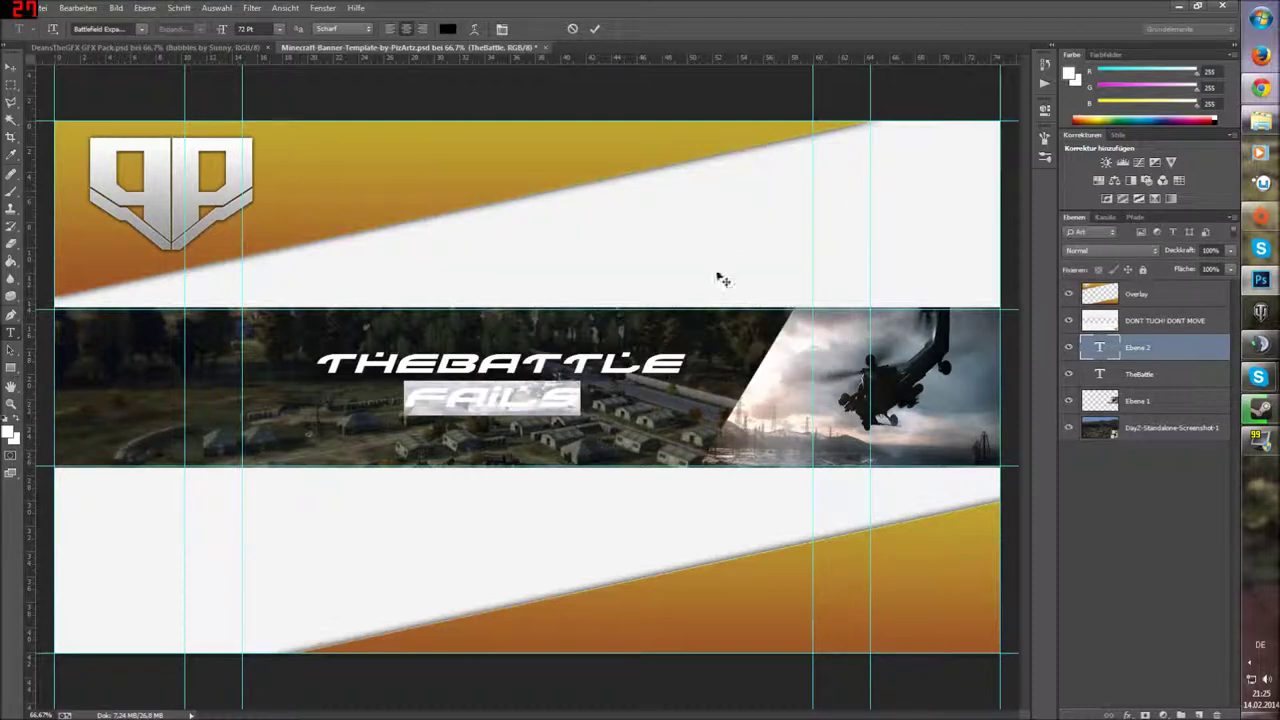
left_click(594, 29)
Step: Change the THEBATTLE text to the Bitsumishi font at 140 pt
double_click(500, 362)
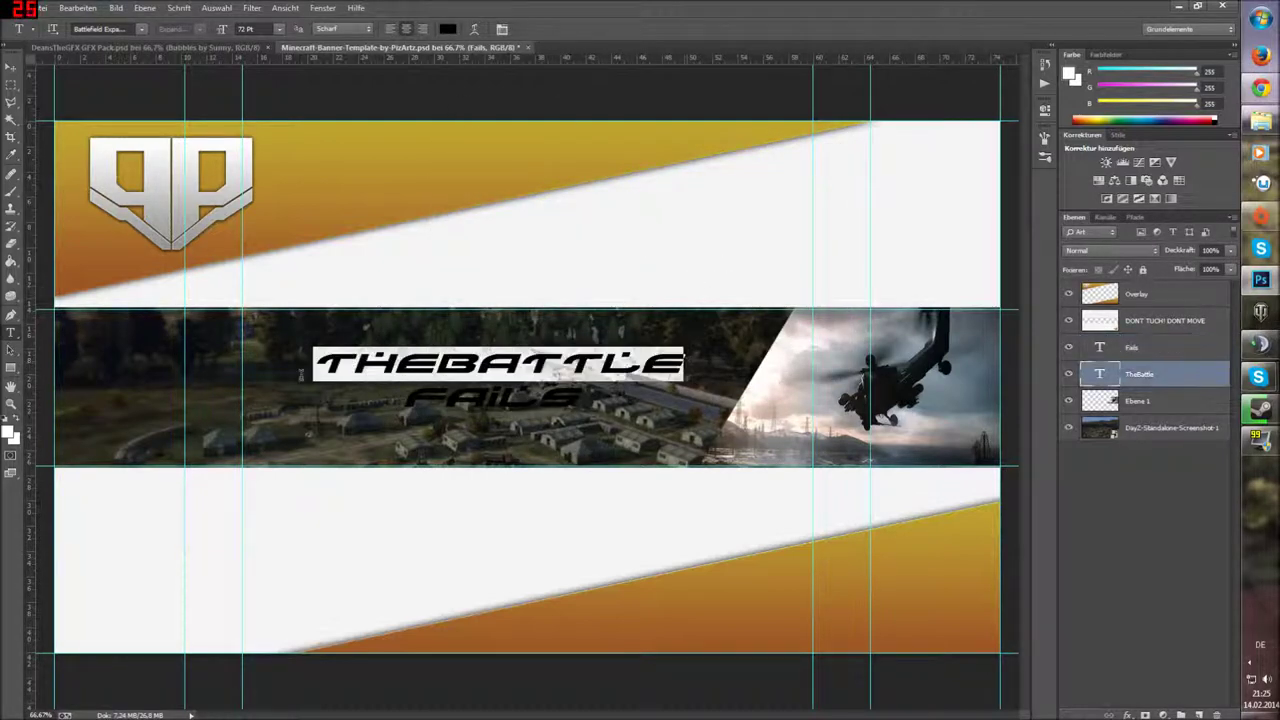
left_click(142, 28)
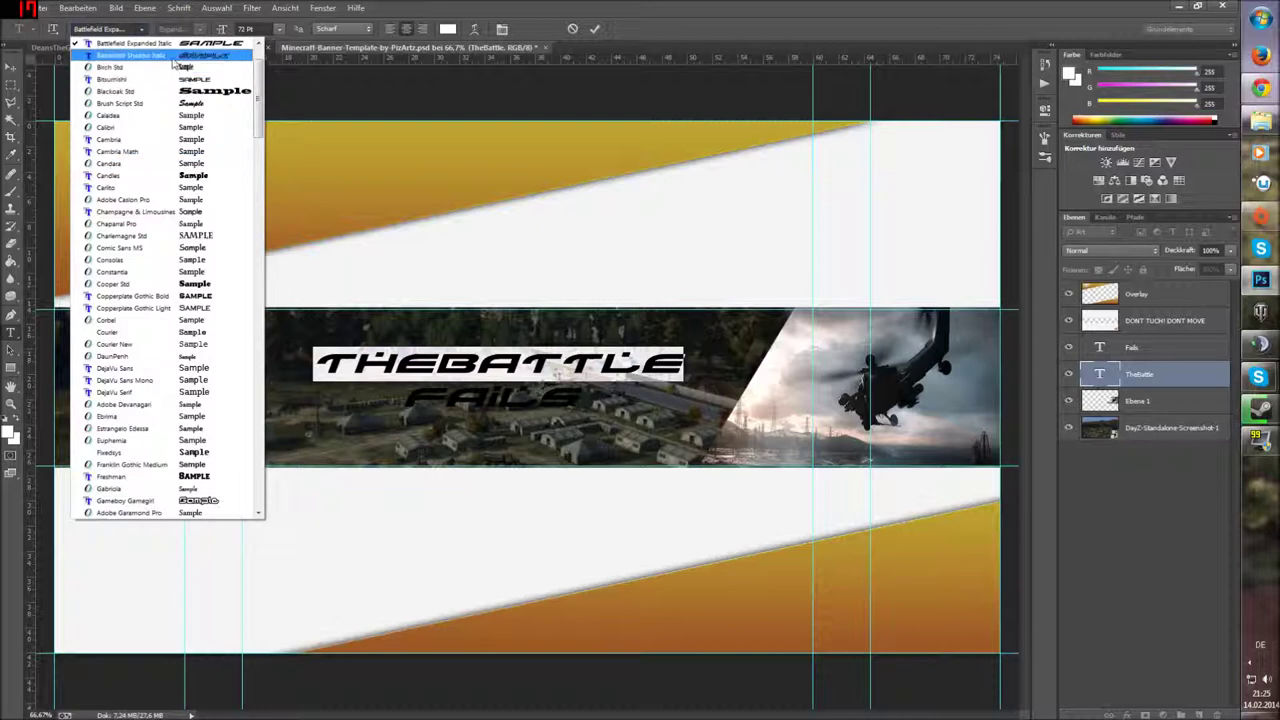
left_click(160, 55)
left_click(142, 28)
scroll(180, 140, "up", 2)
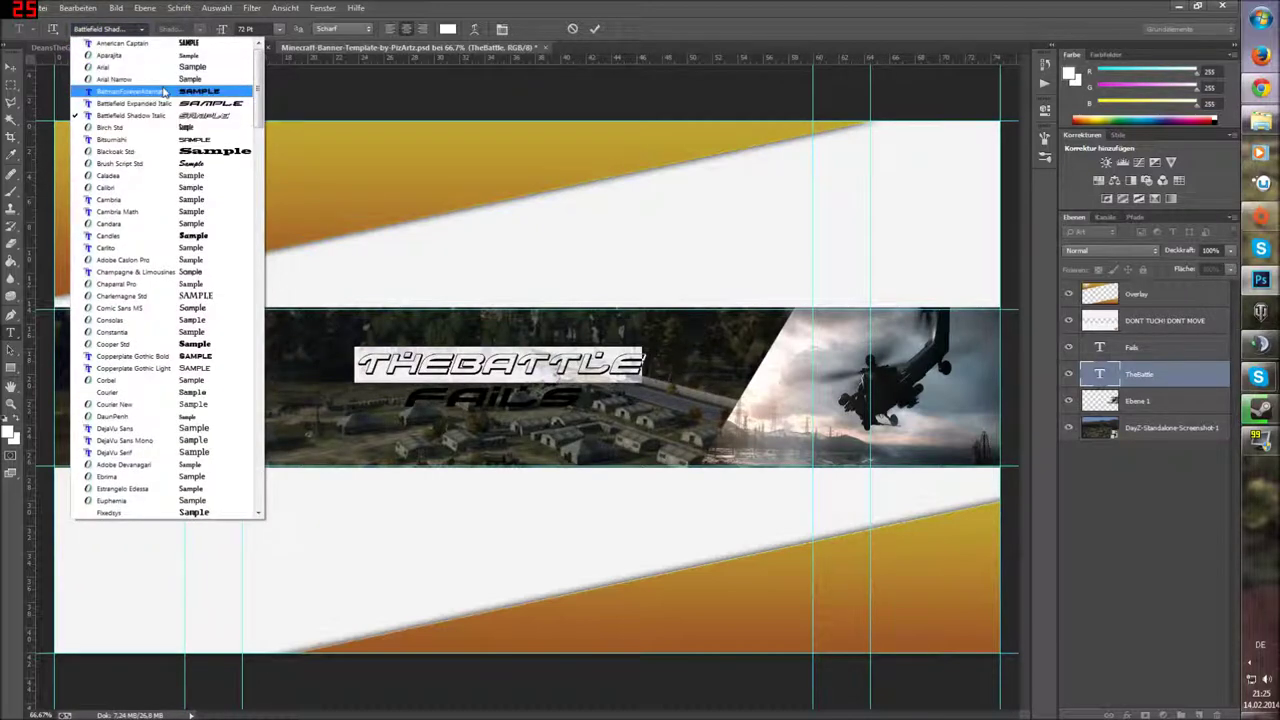
left_click(182, 141)
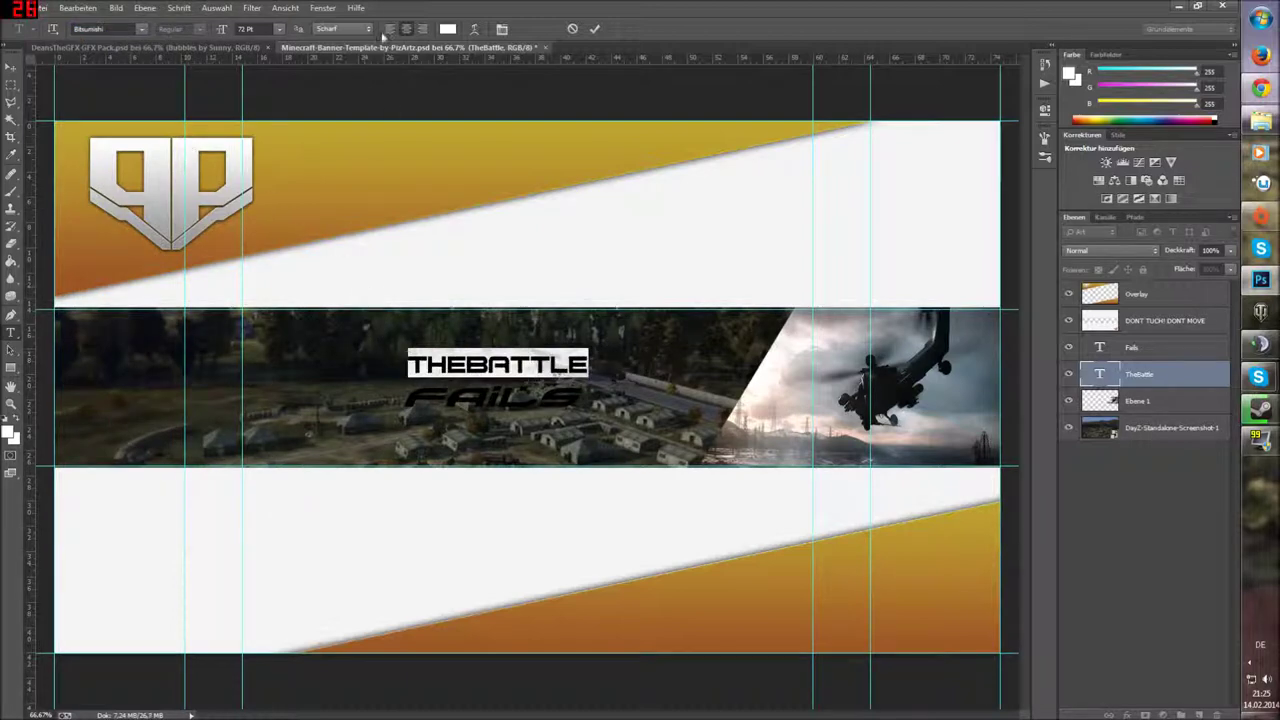
left_click(279, 31)
type("140")
key("Return")
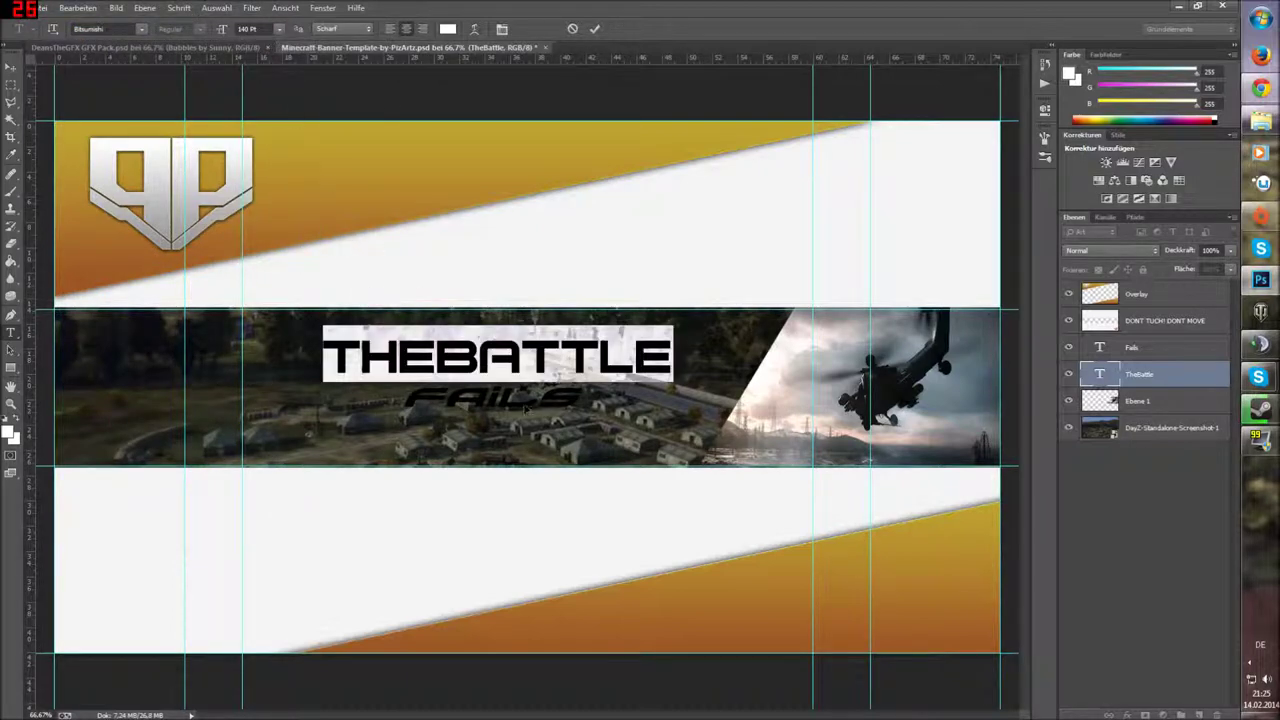
left_click(594, 28)
Step: Change the FAILS text to the Bitsumishi font at 140 pt
double_click(1100, 347)
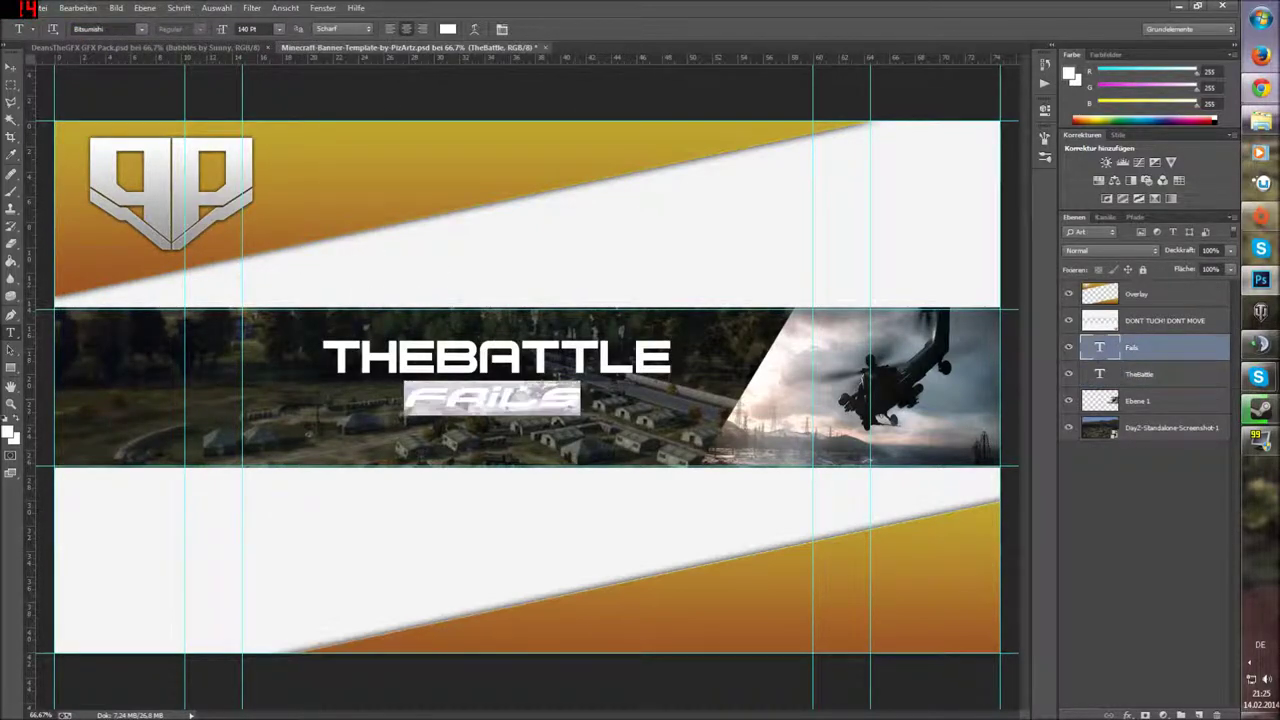
left_click(141, 29)
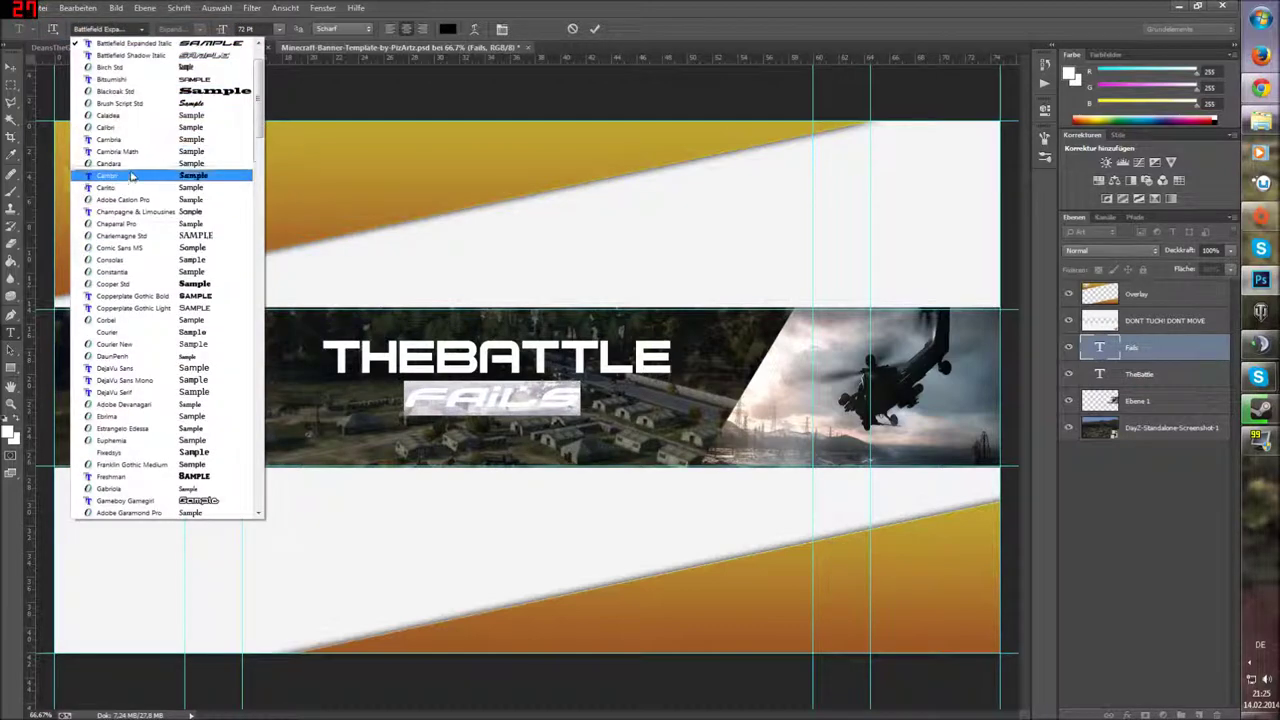
left_click(155, 79)
left_click(279, 31)
left_click(277, 44)
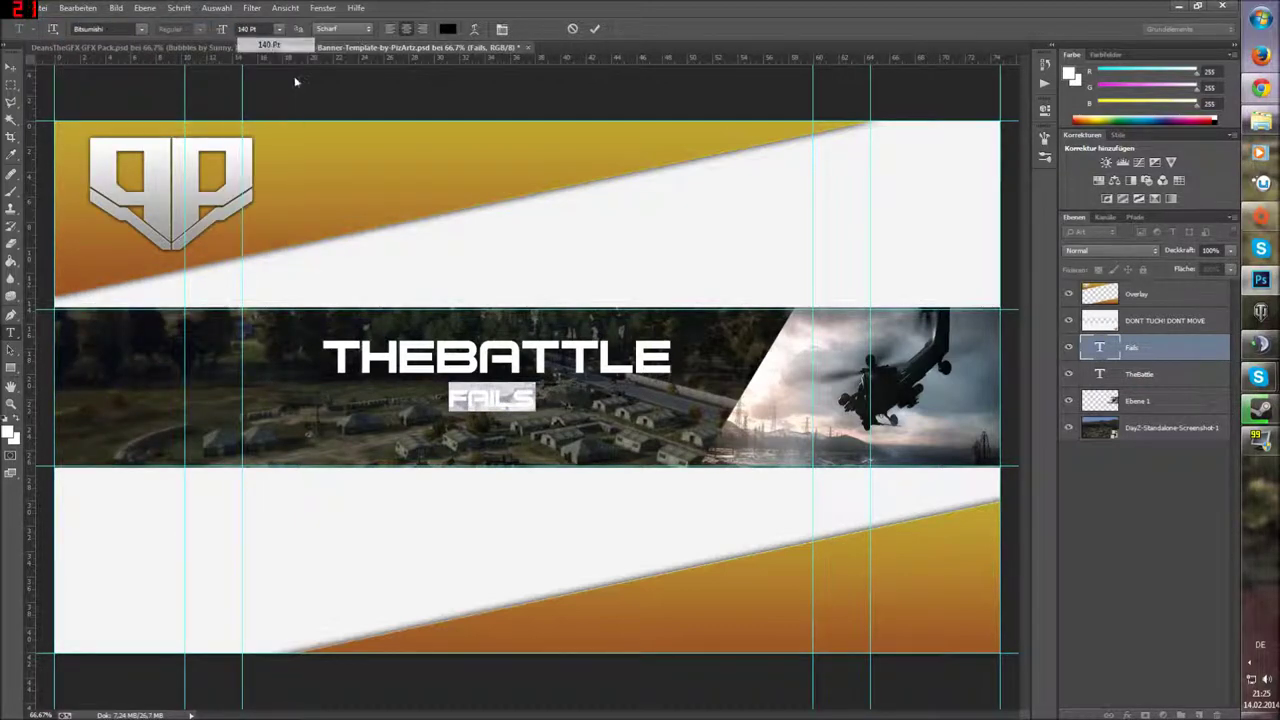
left_click_drag(454, 457, 452, 460)
left_click(593, 31)
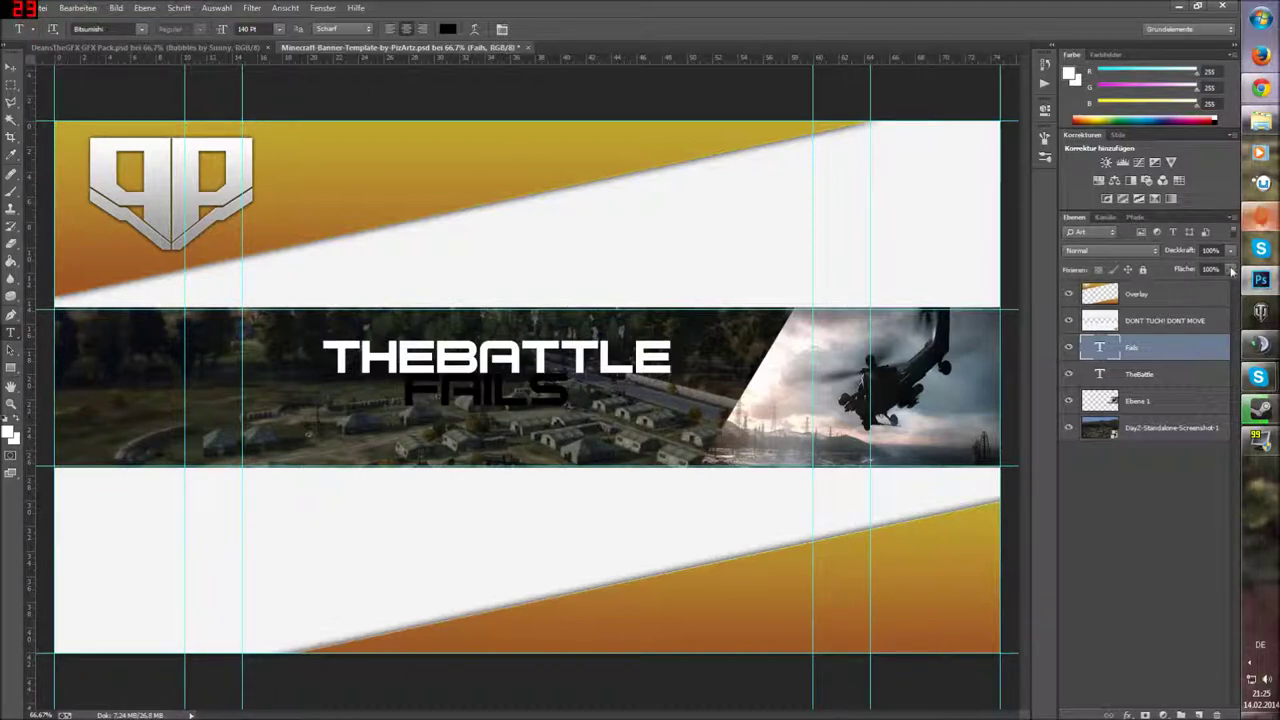
Step: Switch to Chrome and open the image search of google.de in a new tab
left_click(1260, 88)
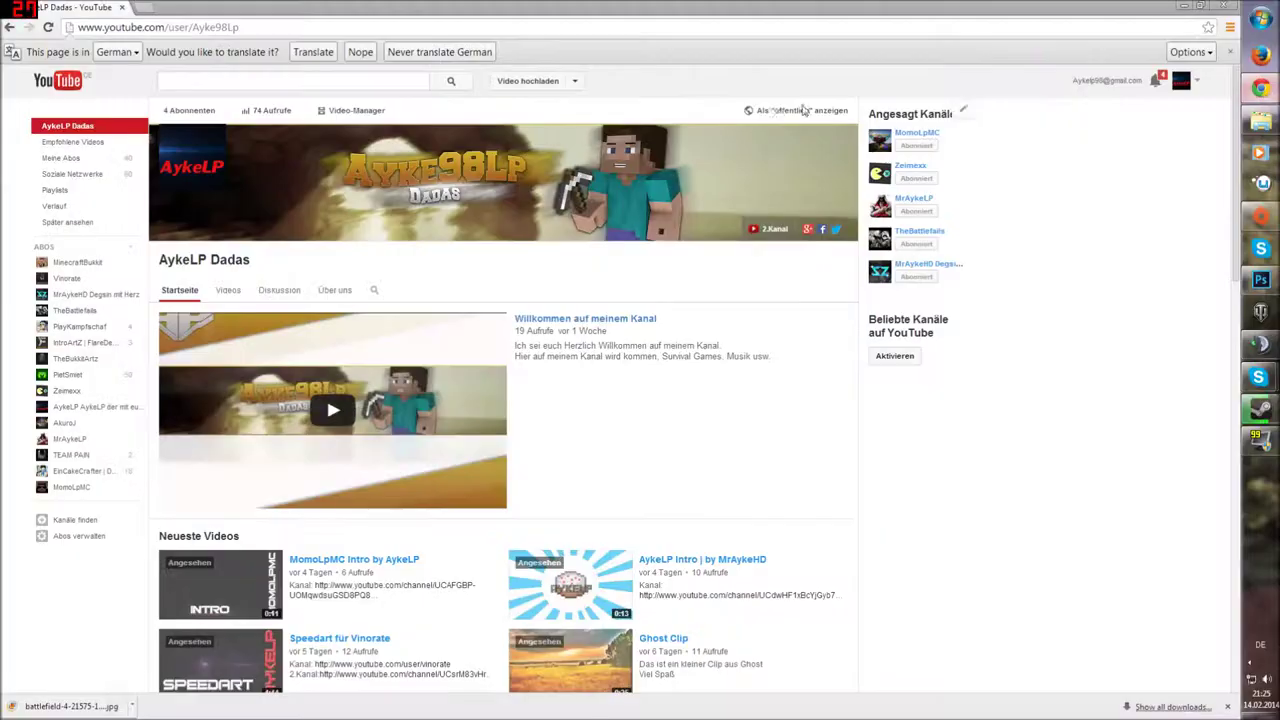
left_click(152, 8)
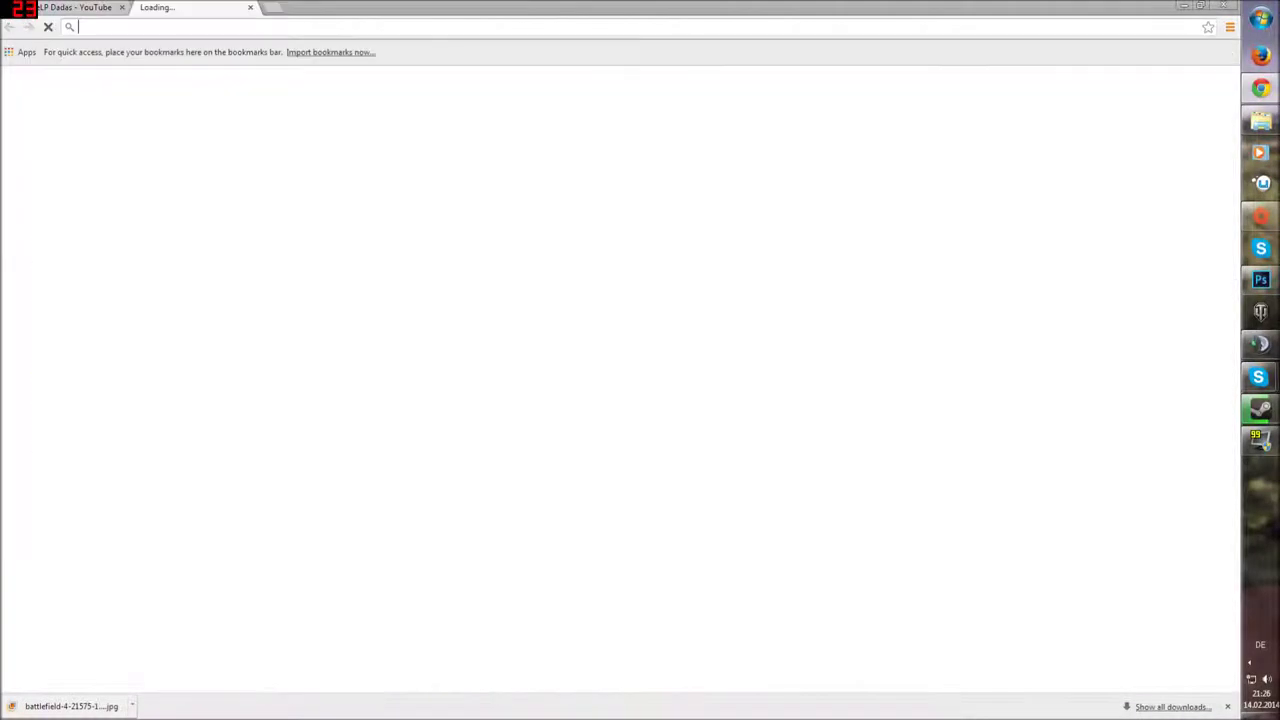
type("google.de")
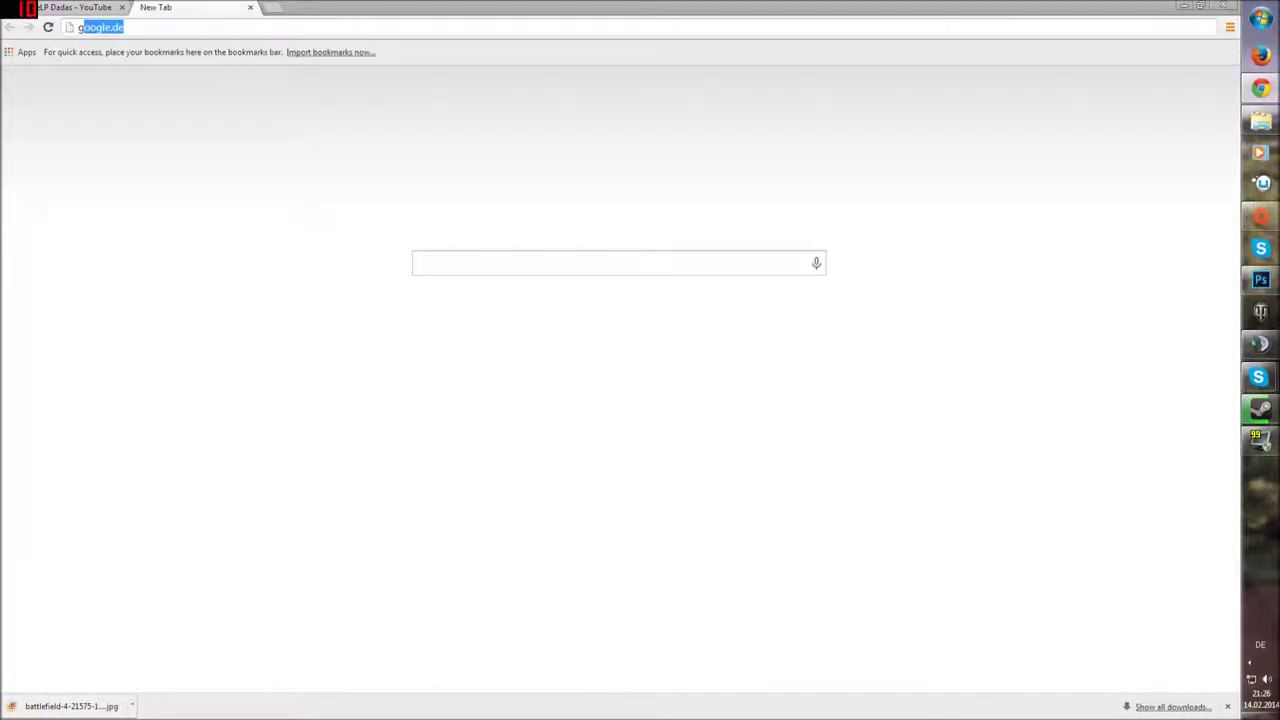
key("Return")
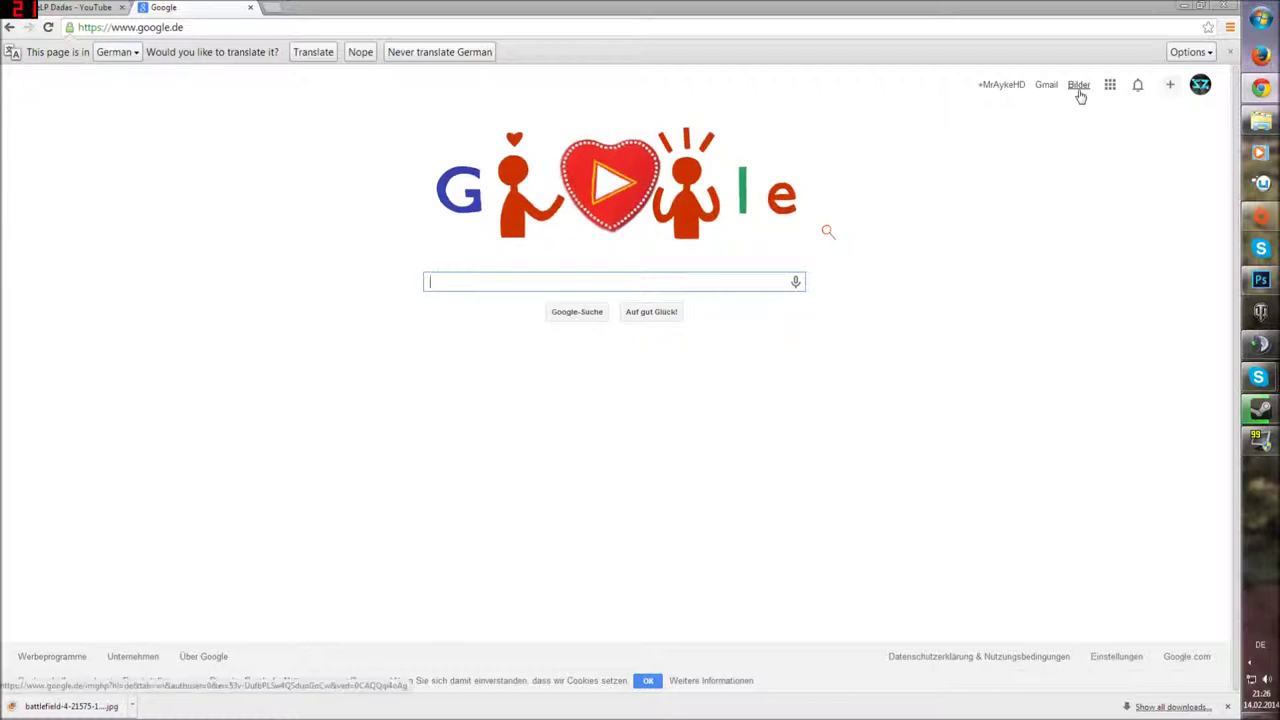
left_click(1078, 88)
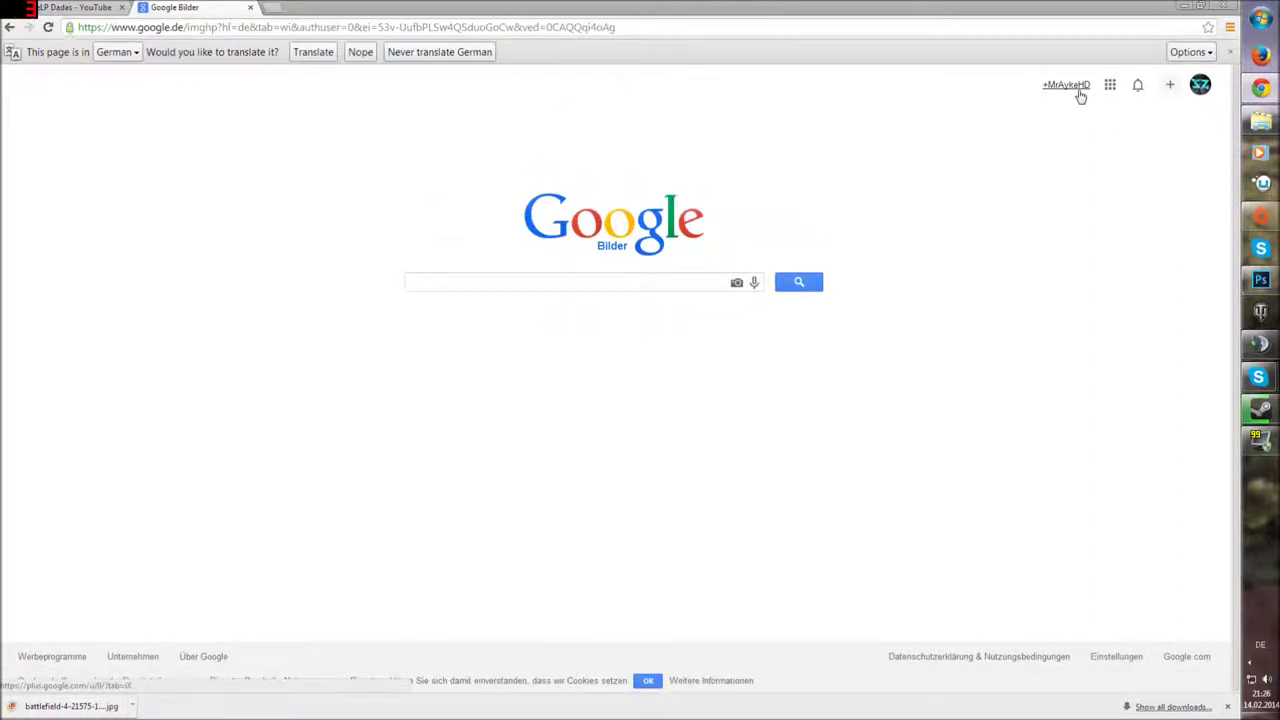
Step: Search Google Images for "Battlefield 3"
type("Battle")
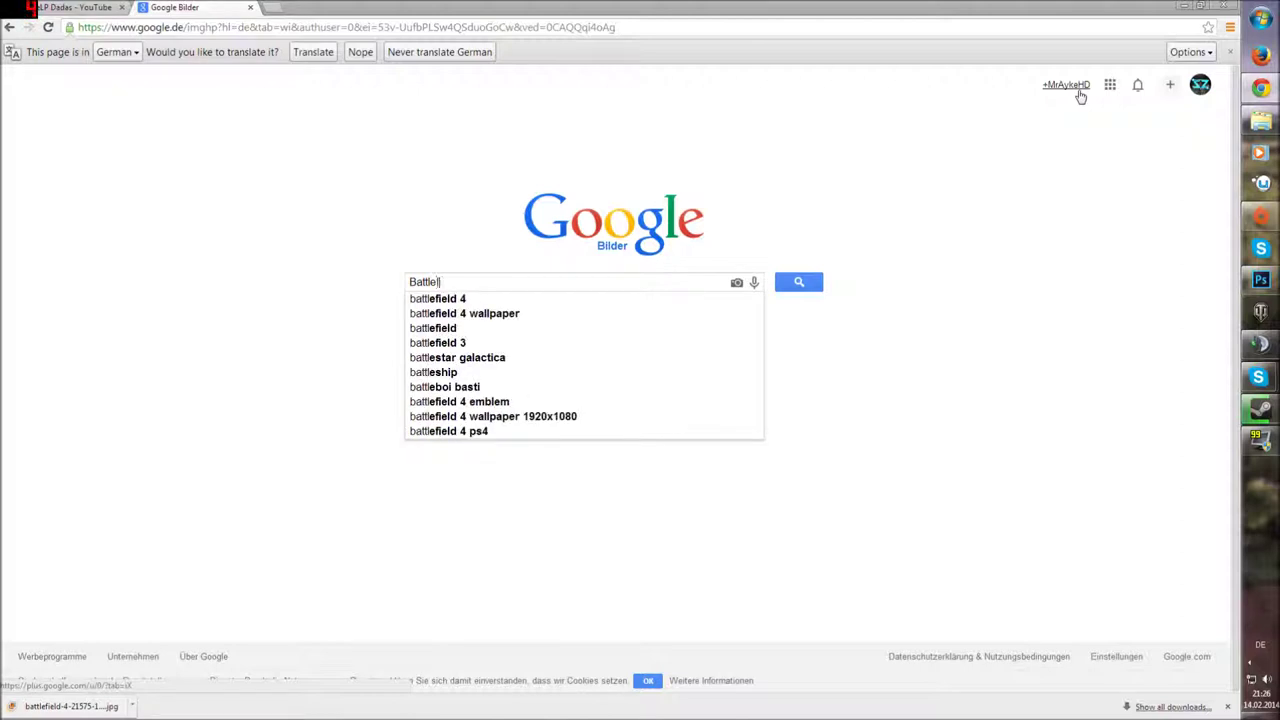
type("field 3")
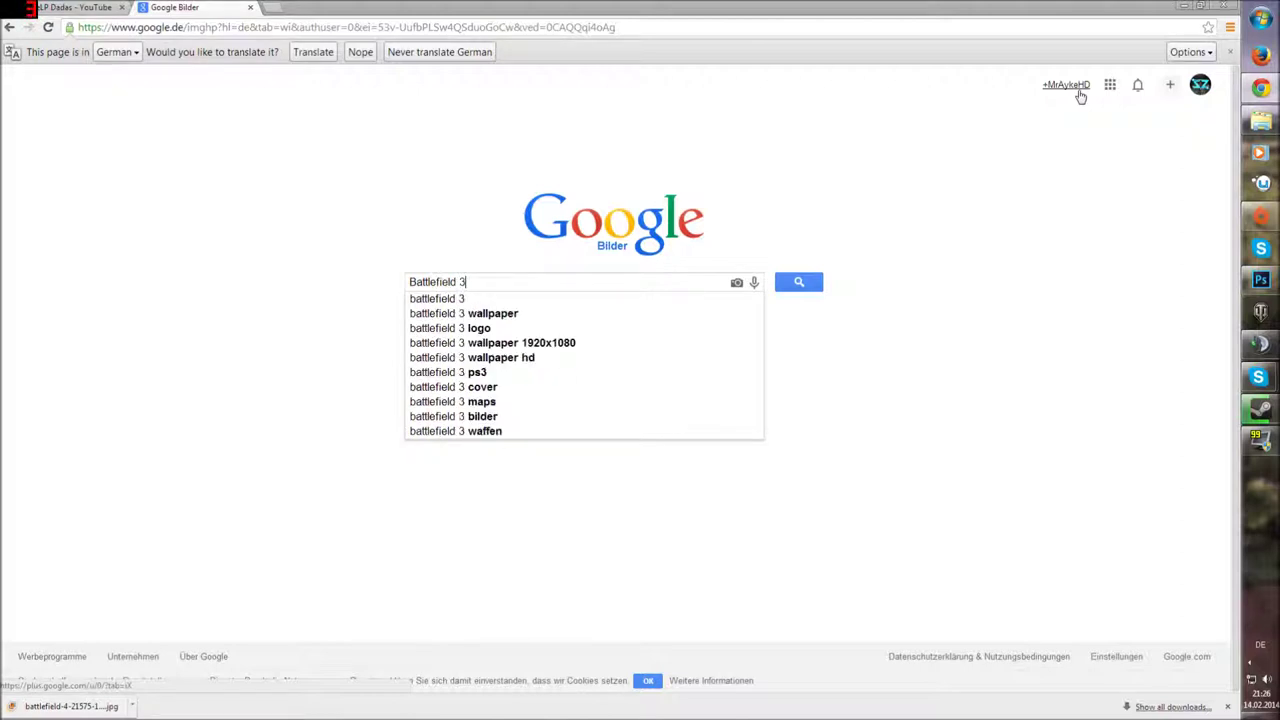
key("Return")
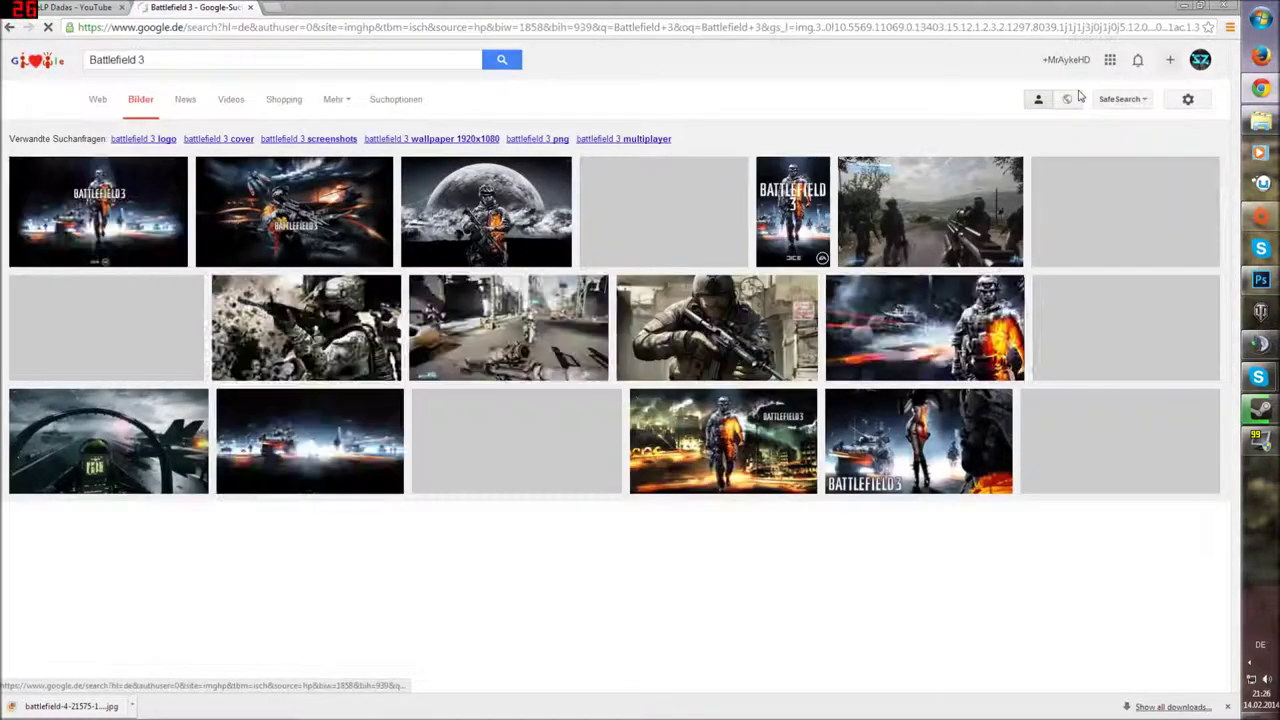
Step: Look through the Battlefield 3 image results for a gameplay screenshot that suits the banner
scroll(1186, 407, "down", 3)
scroll(742, 370, "down", 1)
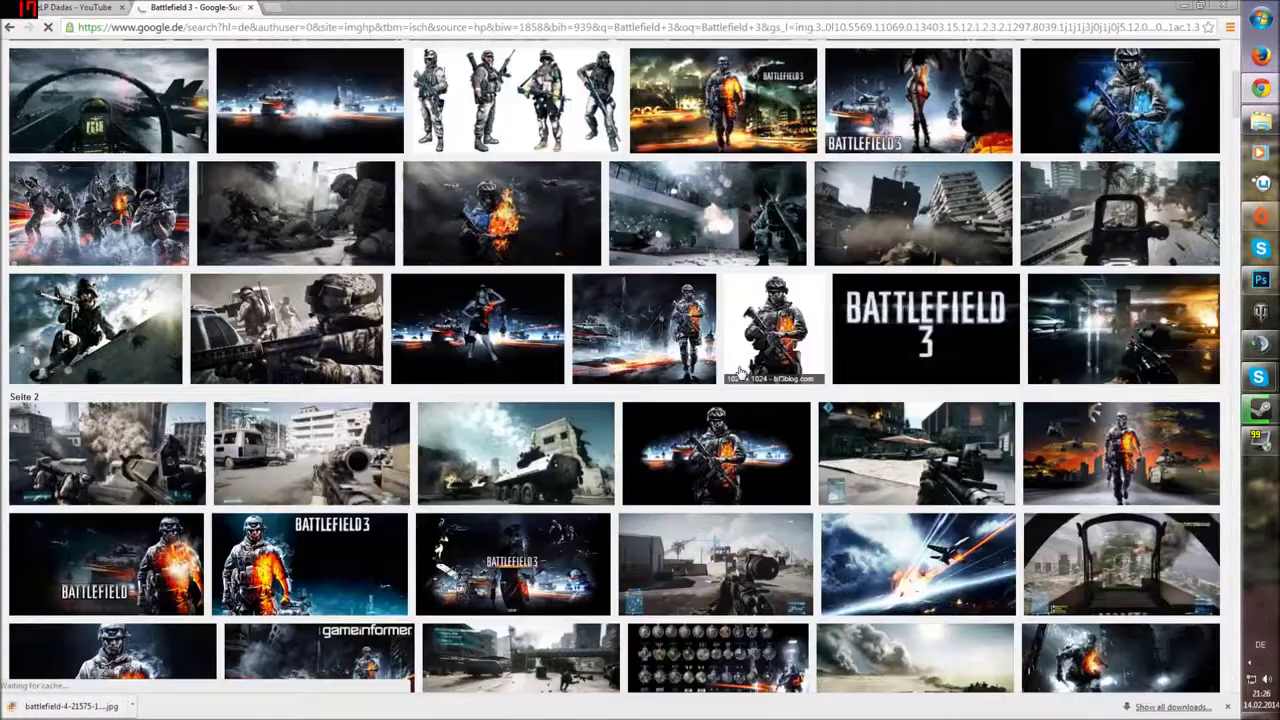
scroll(740, 360, "down", 1)
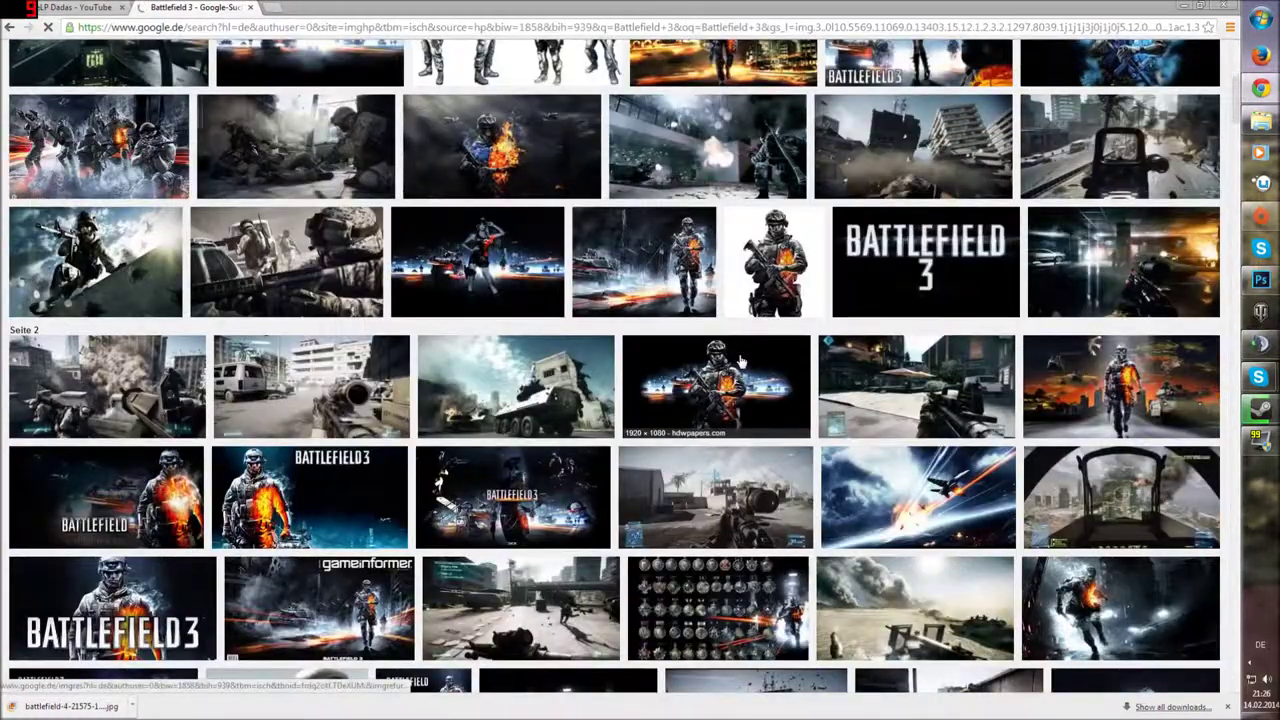
scroll(742, 362, "down", 1)
scroll(742, 362, "down", 5)
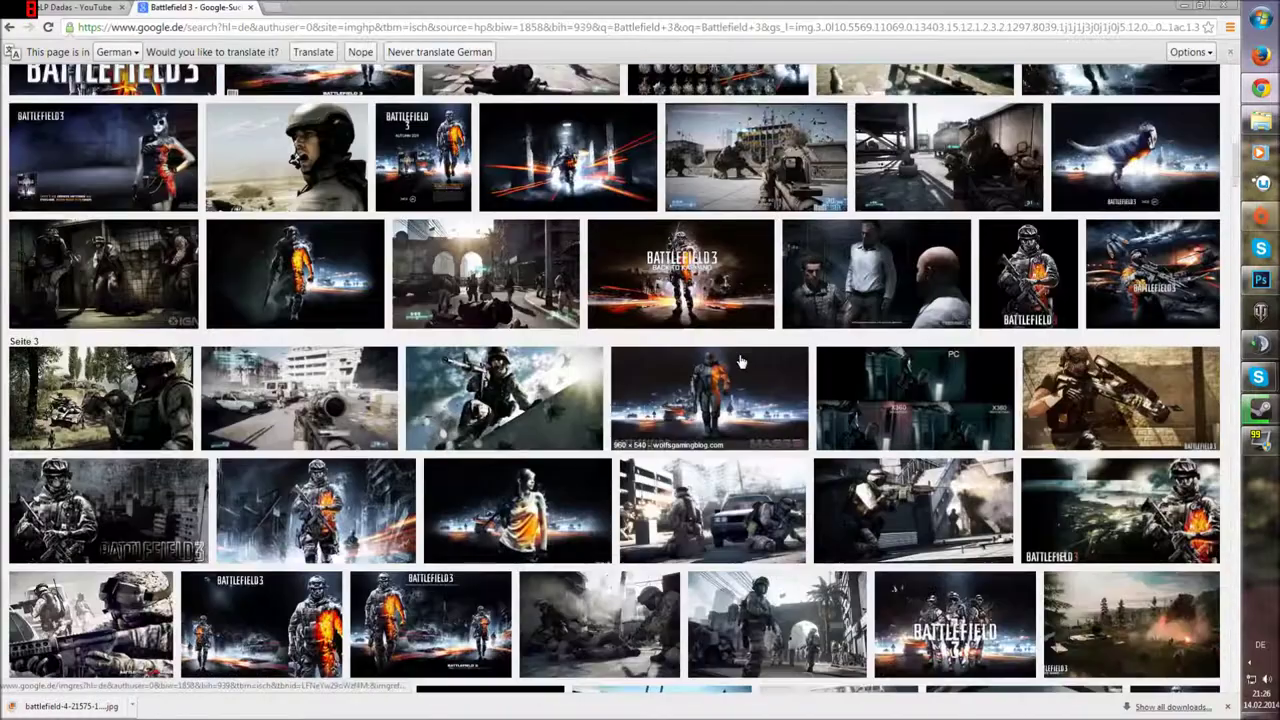
scroll(787, 367, "down", 3)
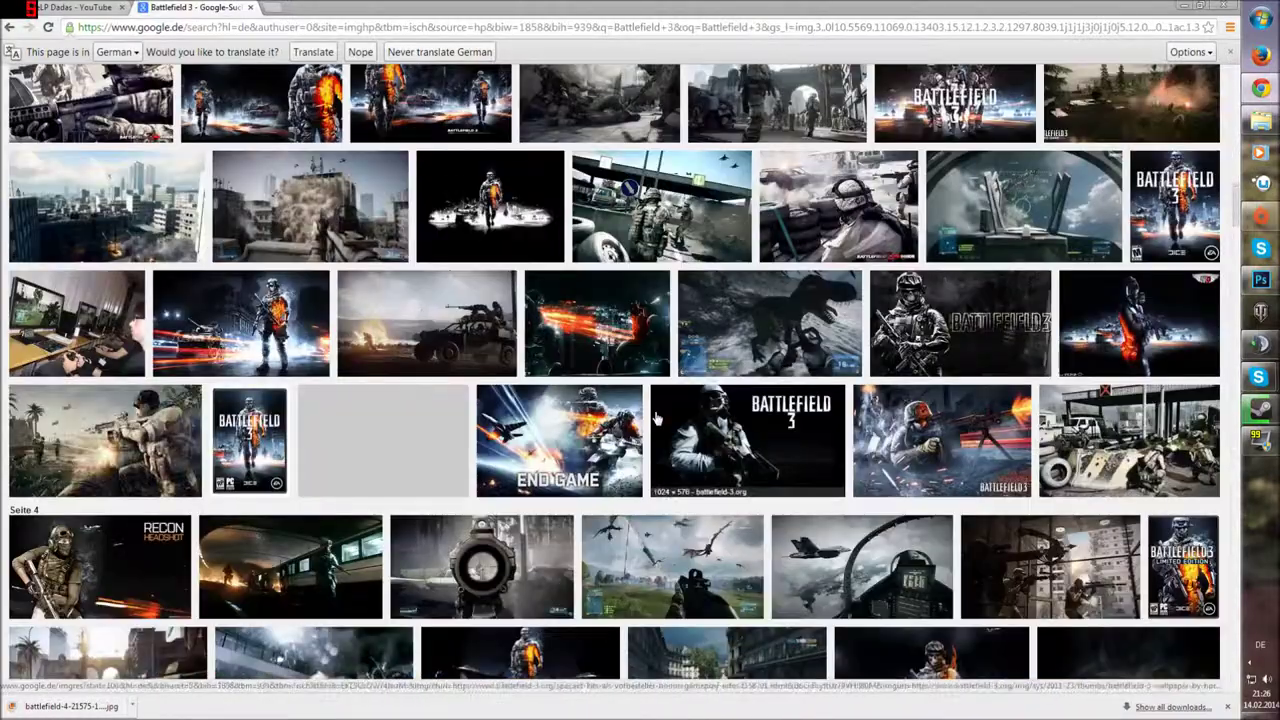
scroll(478, 525, "down", 3)
scroll(480, 530, "down", 15)
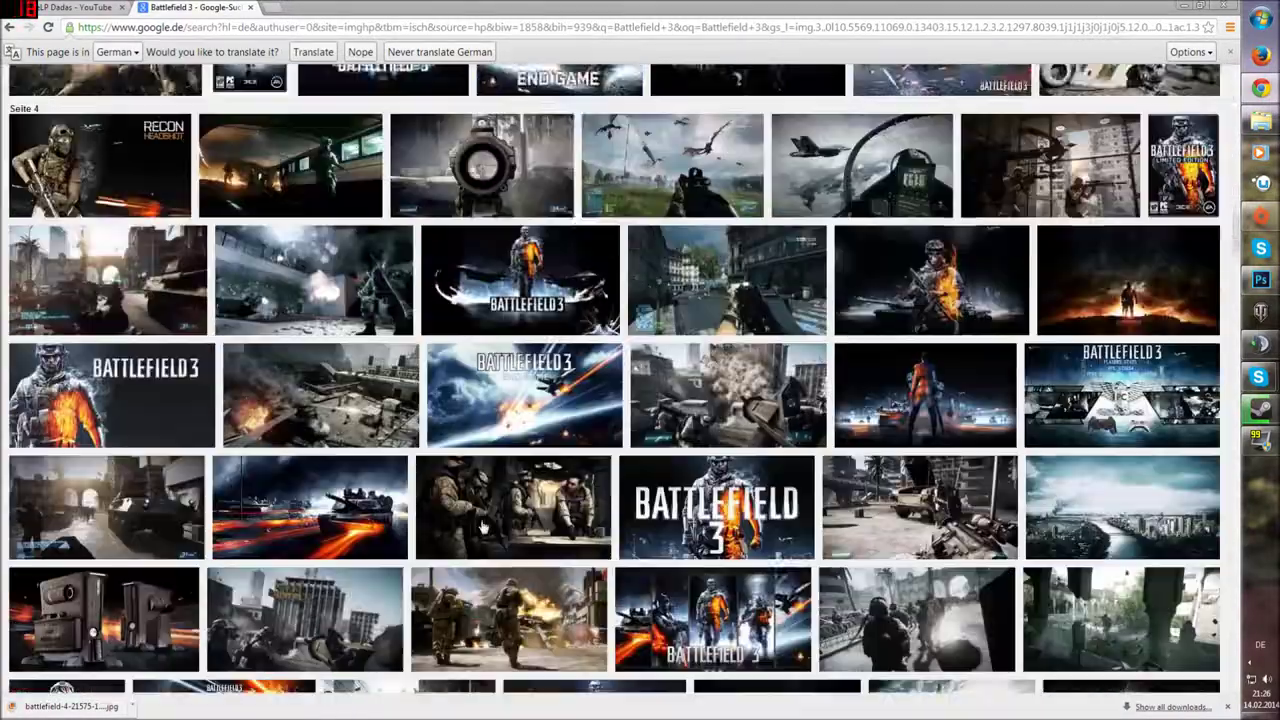
scroll(481, 523, "down", 10)
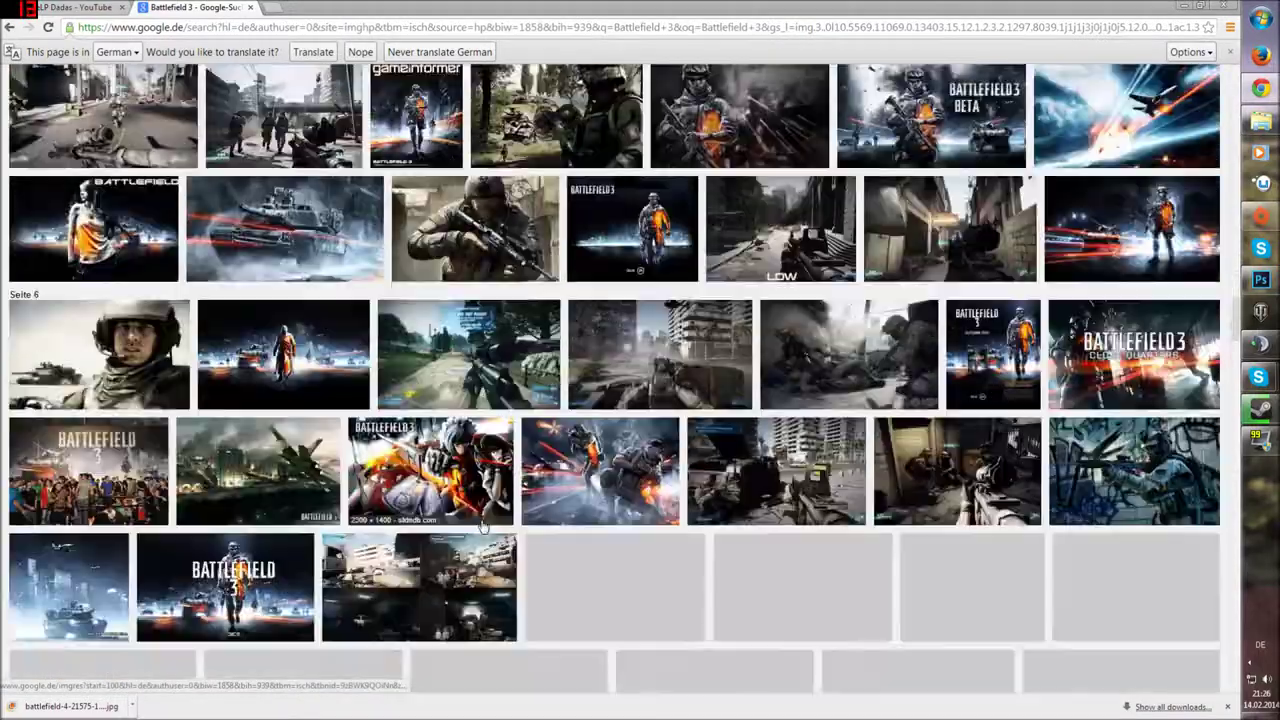
scroll(988, 505, "down", 9)
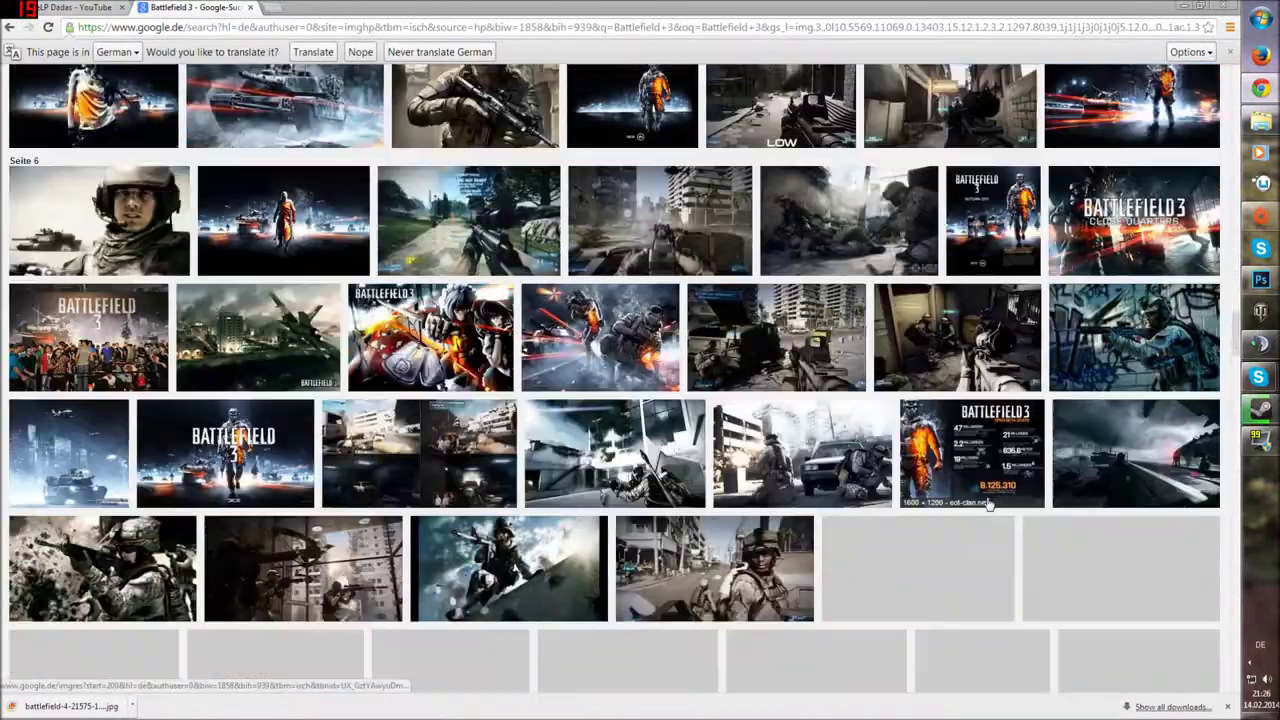
scroll(988, 505, "down", 20)
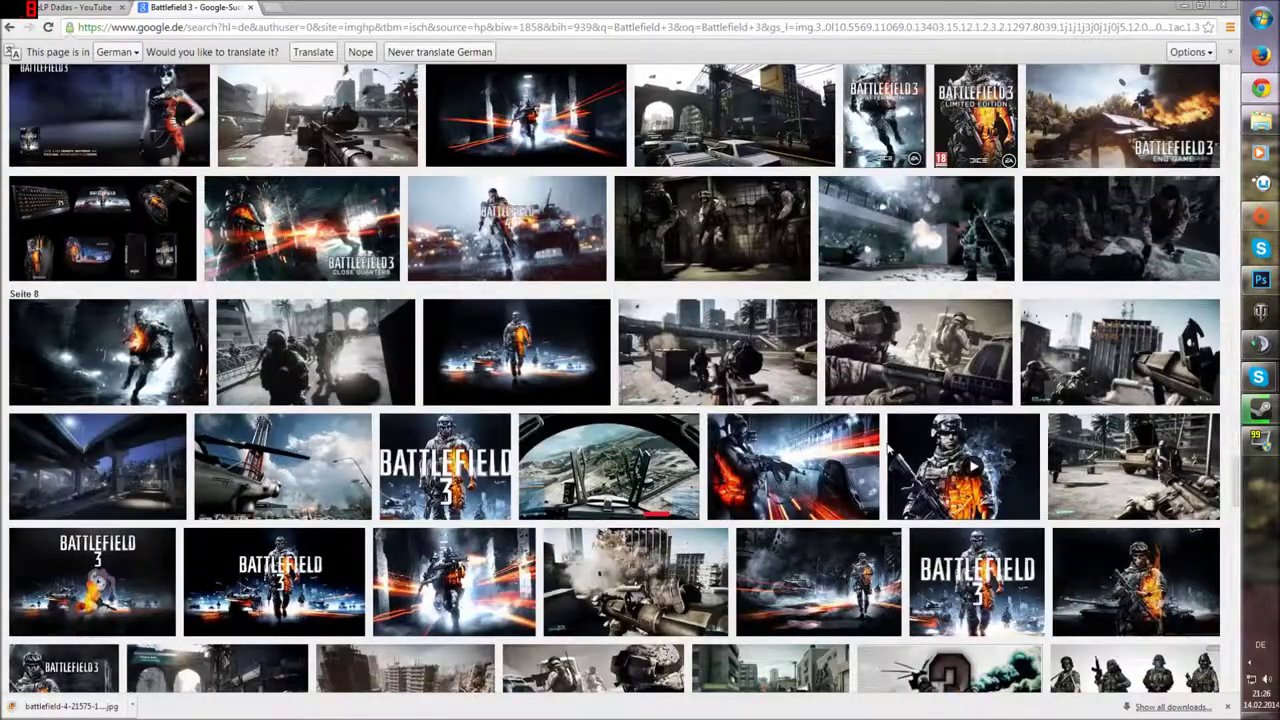
scroll(793, 436, "down", 10)
scroll(793, 436, "up", 12)
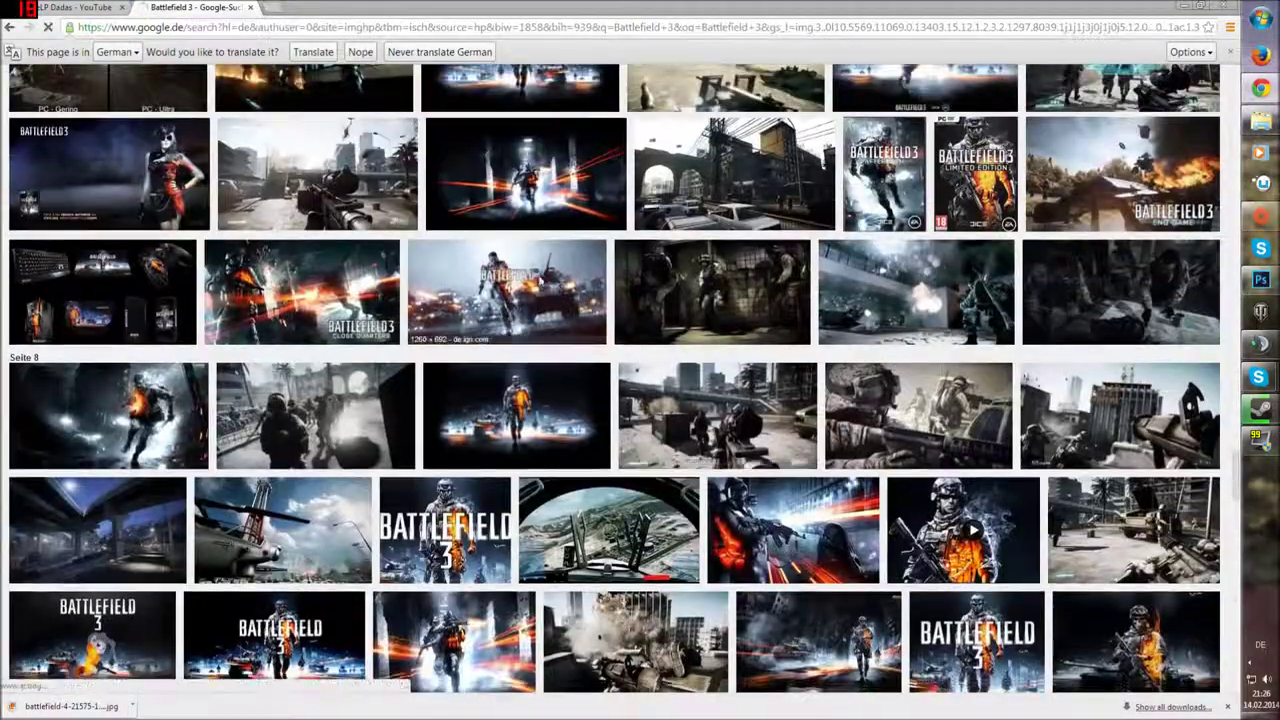
Step: Open the Battlefield 3 city street gameplay screenshot in original size and save it to the desktop as Battlefield_3_Trailer_Screenshots_14
left_click(793, 436)
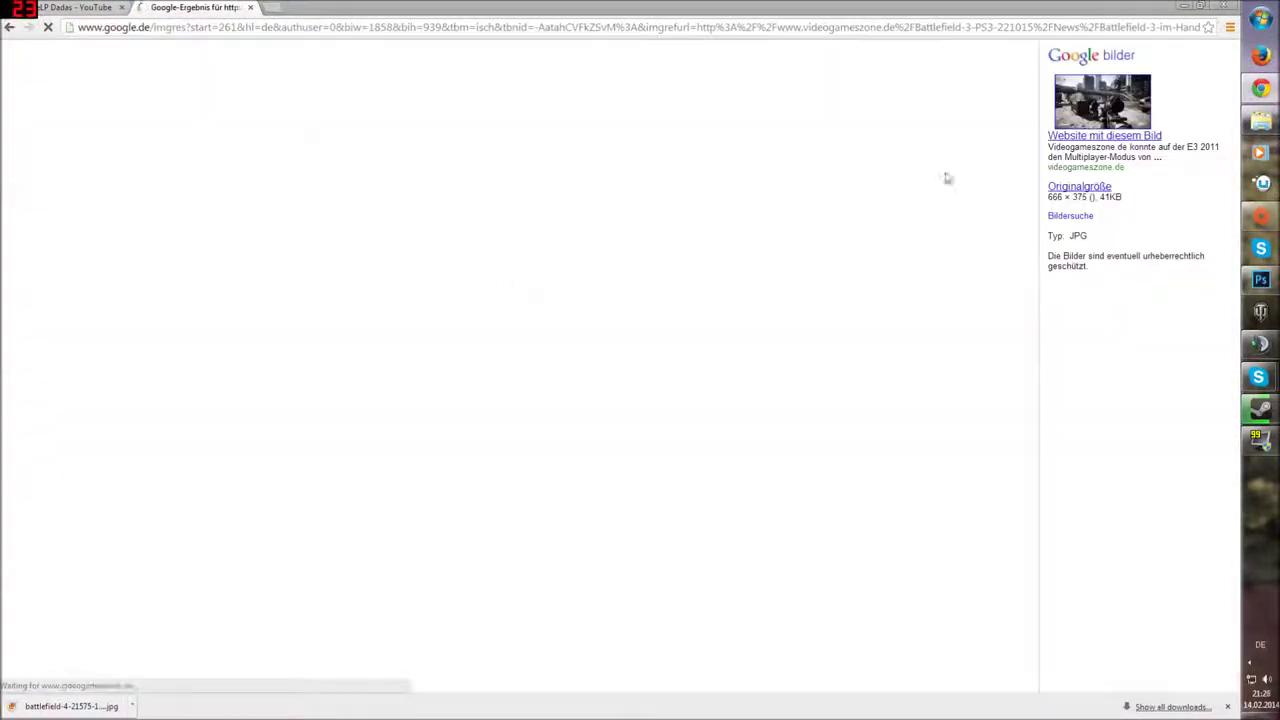
left_click(1063, 121)
right_click(322, 189)
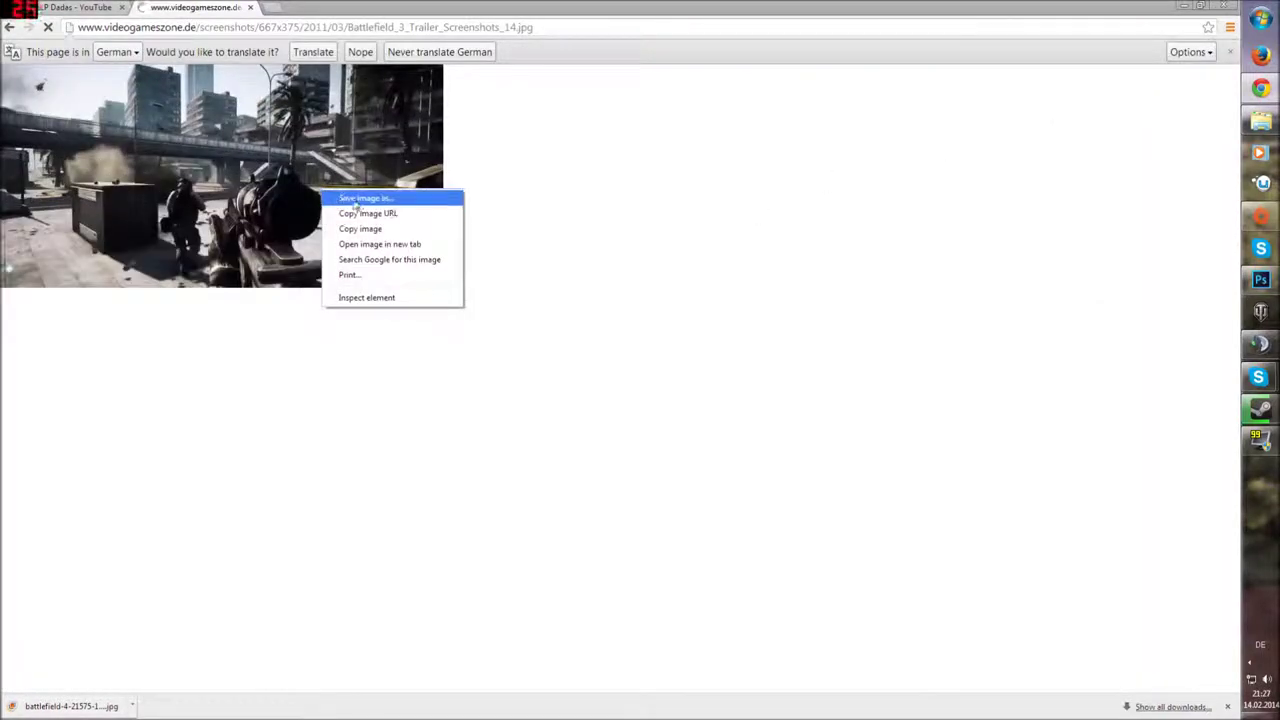
left_click(356, 199)
left_click(496, 339)
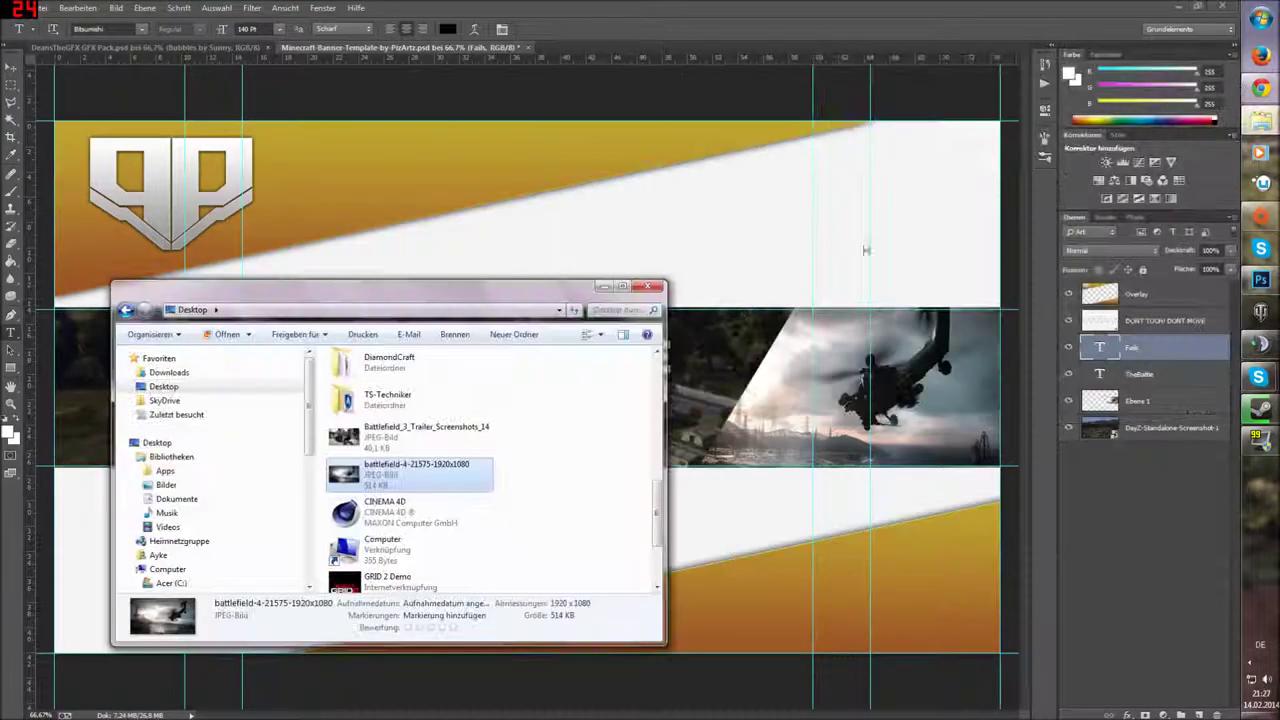
Step: Place Battlefield_3_Trailer_Screenshots_14 in the banner document and scale it to fit the left end of the middle strip
left_click_drag(388, 440, 745, 488)
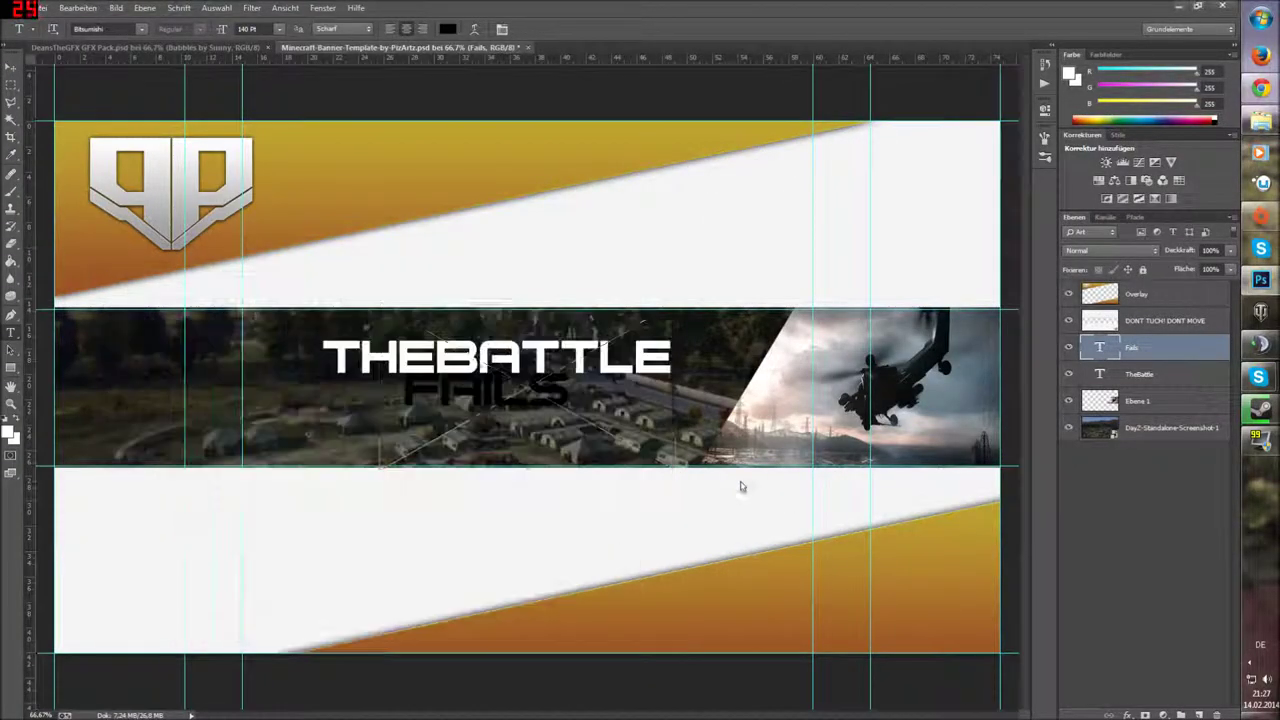
left_click_drag(647, 419, 212, 437)
left_click_drag(242, 487, 320, 427)
key("Return")
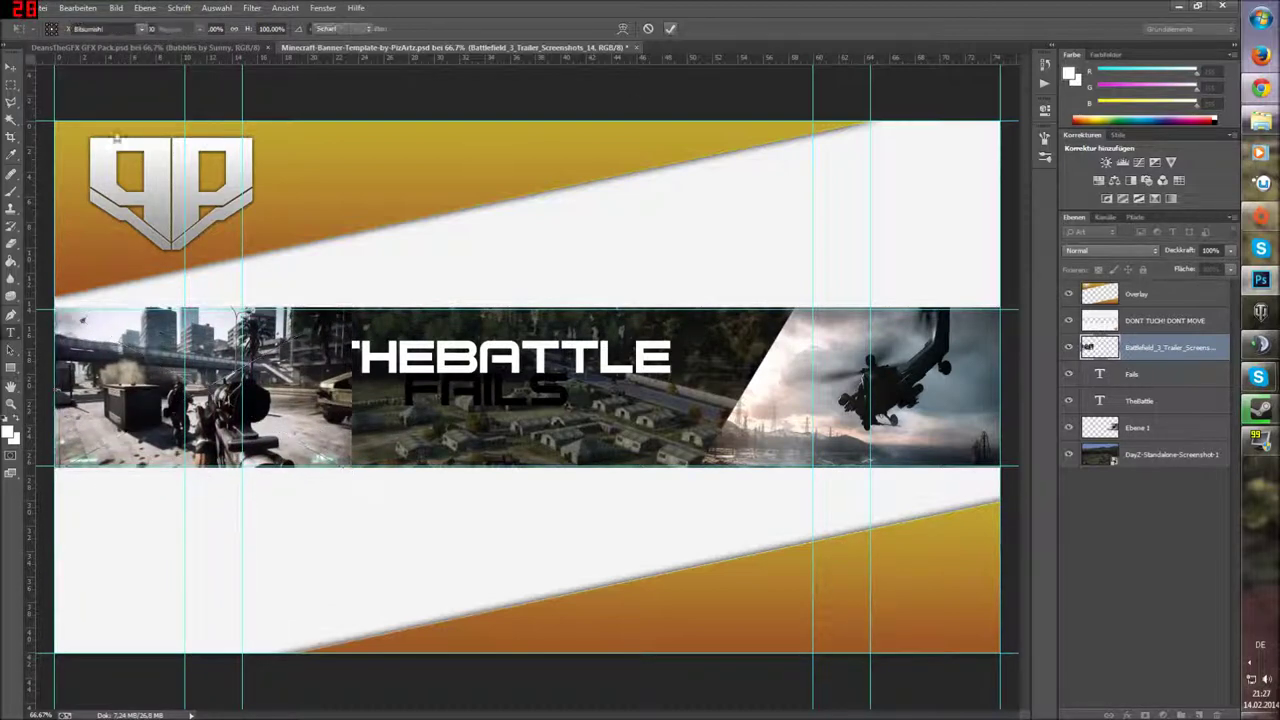
Step: Outline a section of the placed screenshot with the Polygonal Lasso, slanting its right edge down to the strip's lower edge
left_click(56, 309)
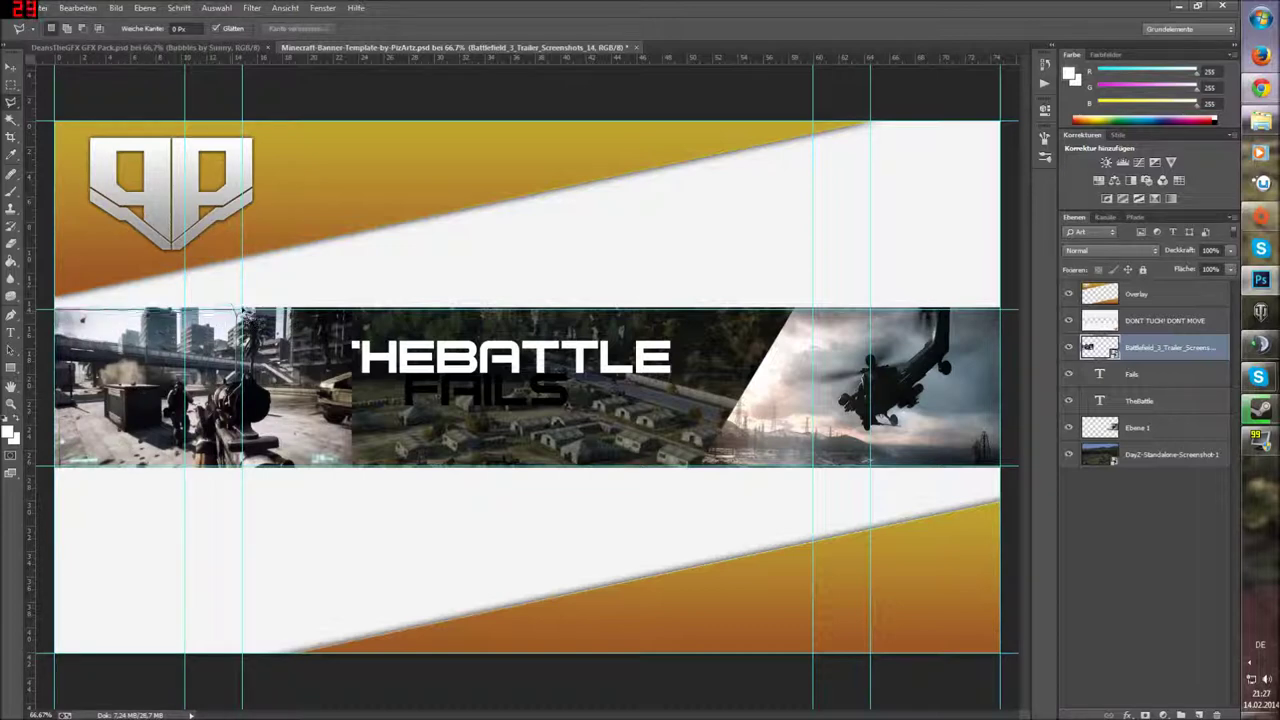
left_click(353, 467)
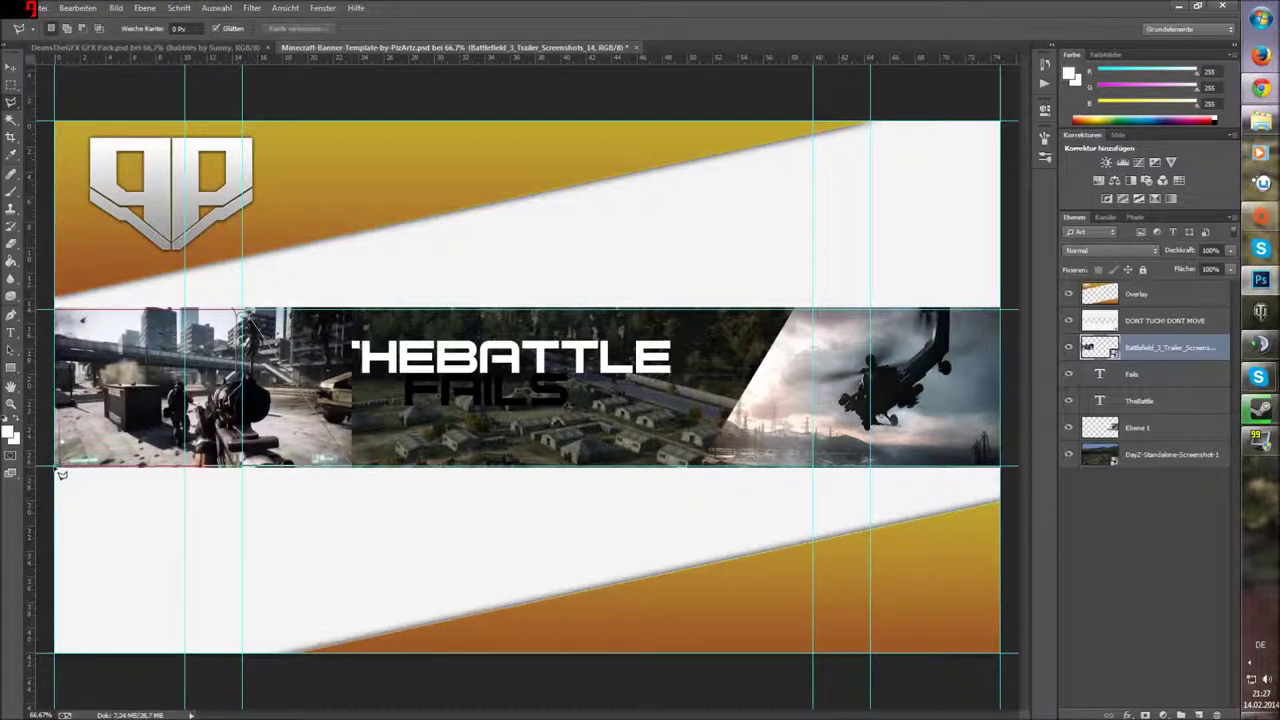
left_click(56, 309)
Step: Copy the selected section of the screenshot to a new layer and delete the original placed image layer
right_click(144, 338)
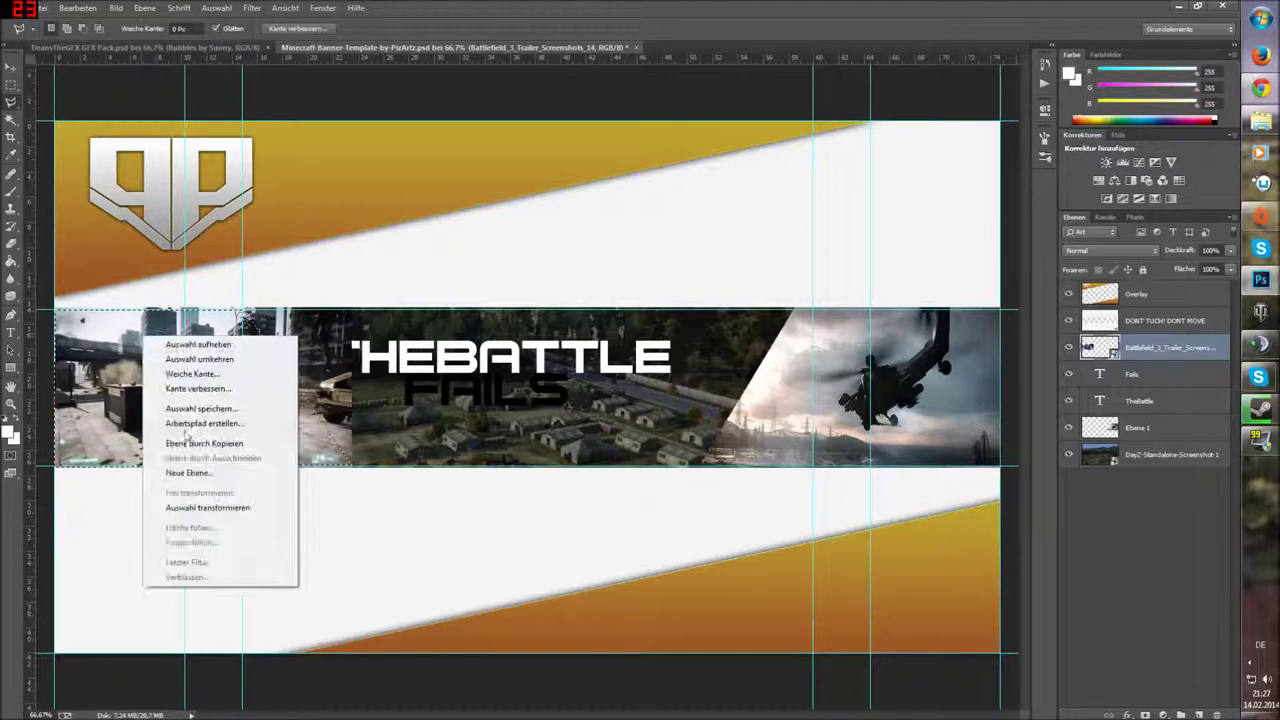
left_click(190, 443)
left_click(1119, 375)
key("Delete")
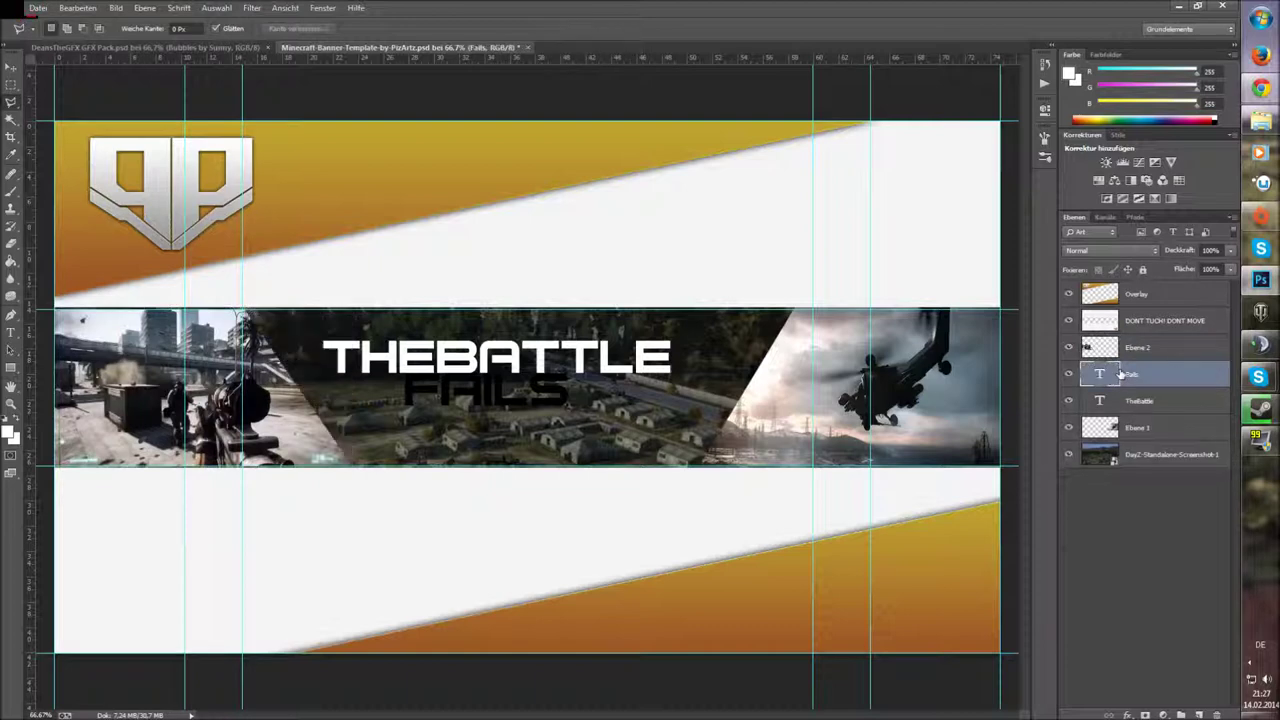
Step: Enlarge the slanted Battlefield 3 cutout slightly and adjust its position at the left end of the middle strip
key("v")
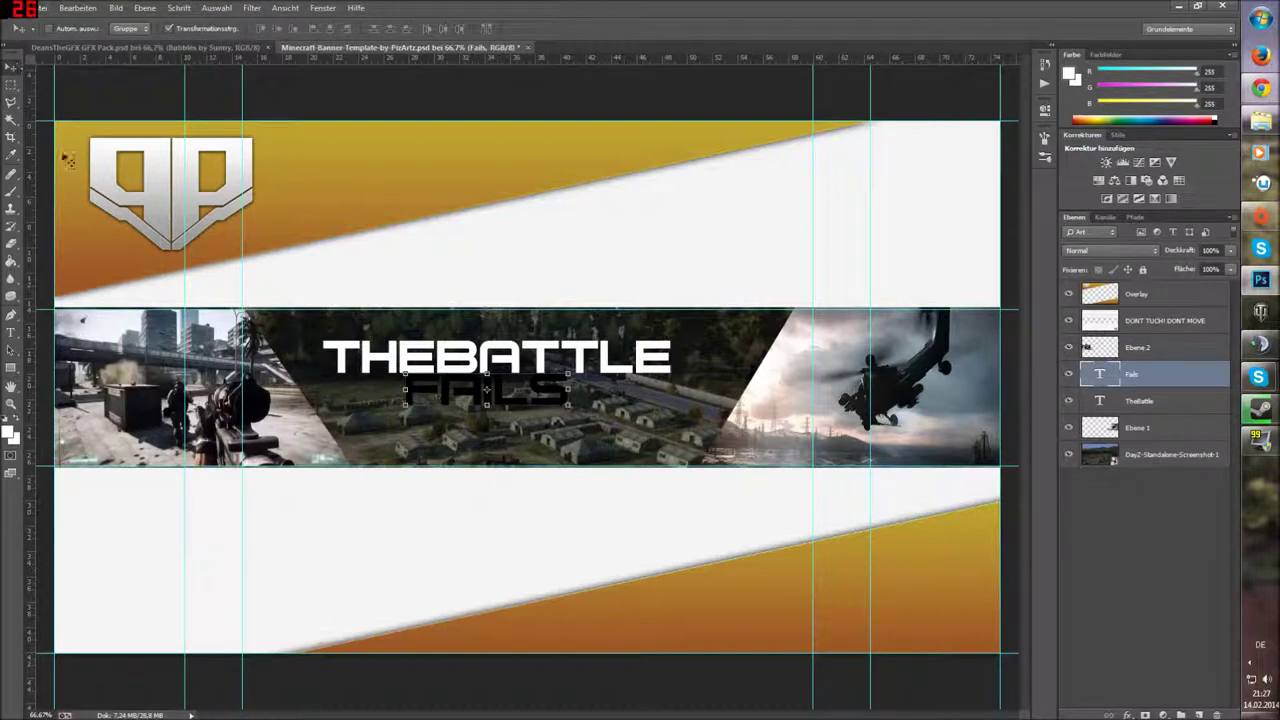
left_click(1076, 346)
mouse_move(352, 310)
left_mouse_down()
mouse_move(368, 298)
mouse_move(363, 307)
left_mouse_up()
left_click_drag(288, 373, 280, 344)
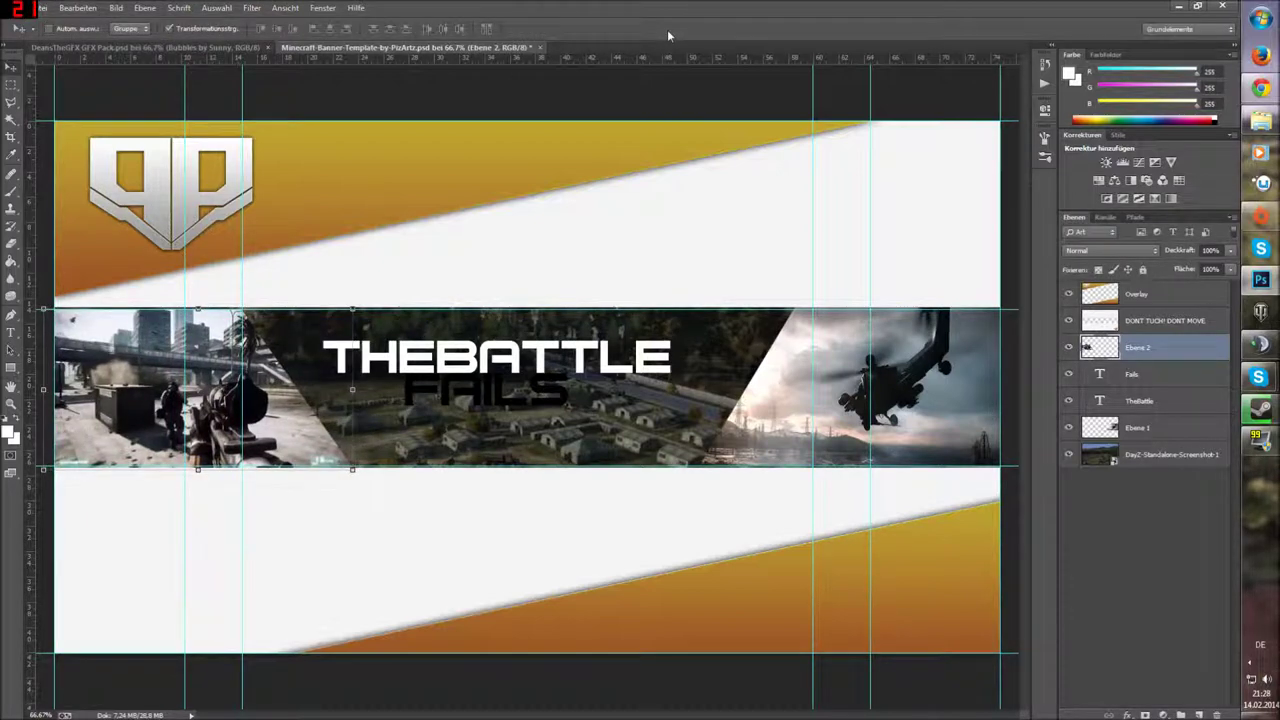
Step: Switch to the DeansTheGFX GFX Pack document and show the Spotlight Particles layer
left_click(150, 47)
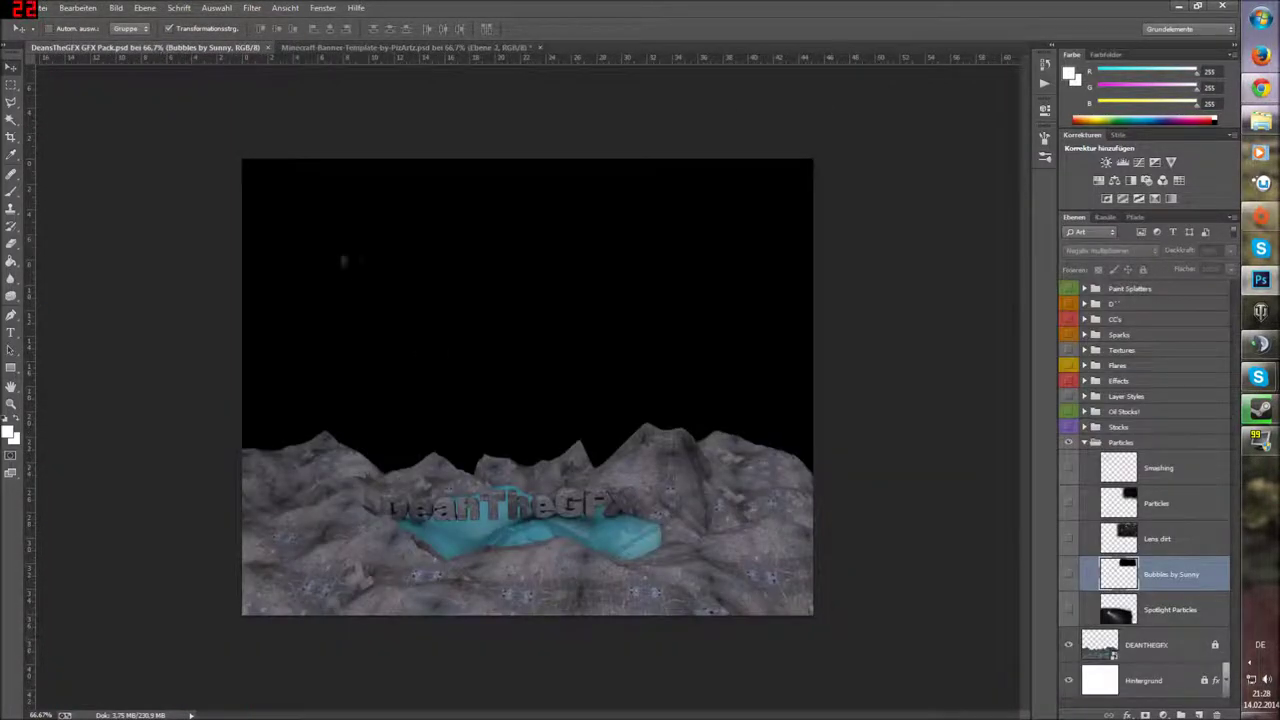
left_click(1082, 612)
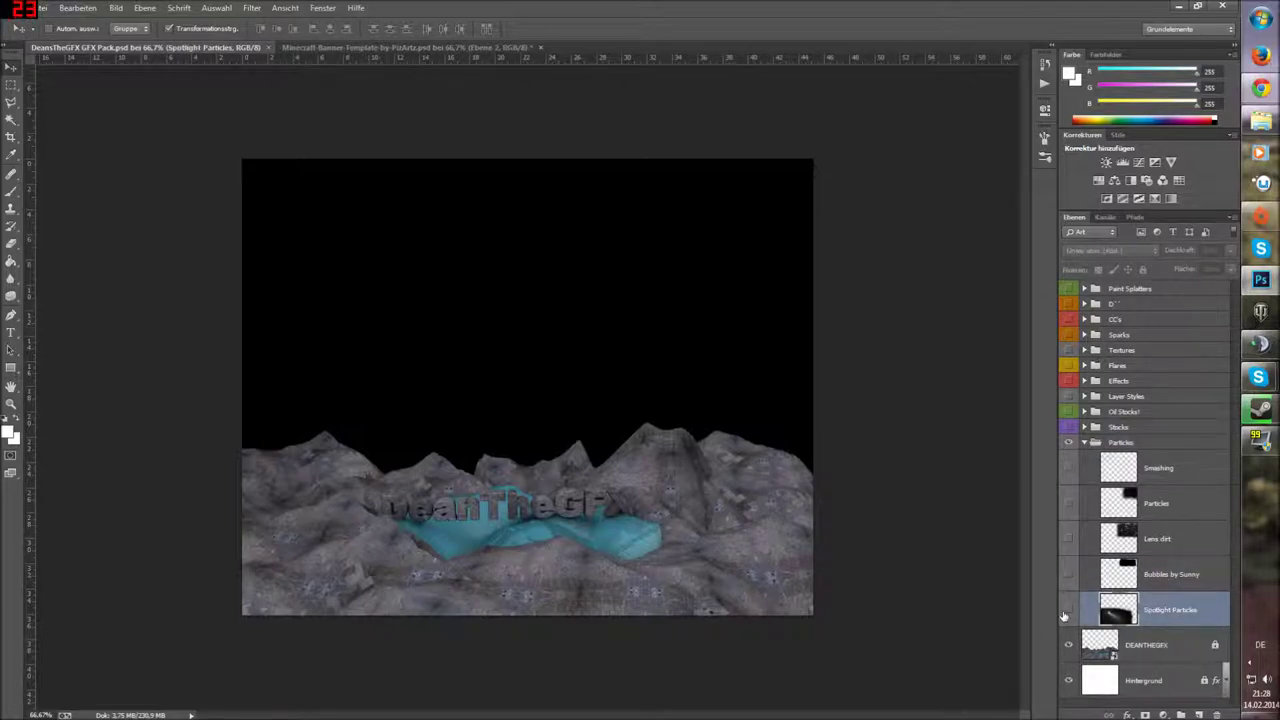
left_click(1069, 612)
right_click(1118, 612)
left_click(1161, 616)
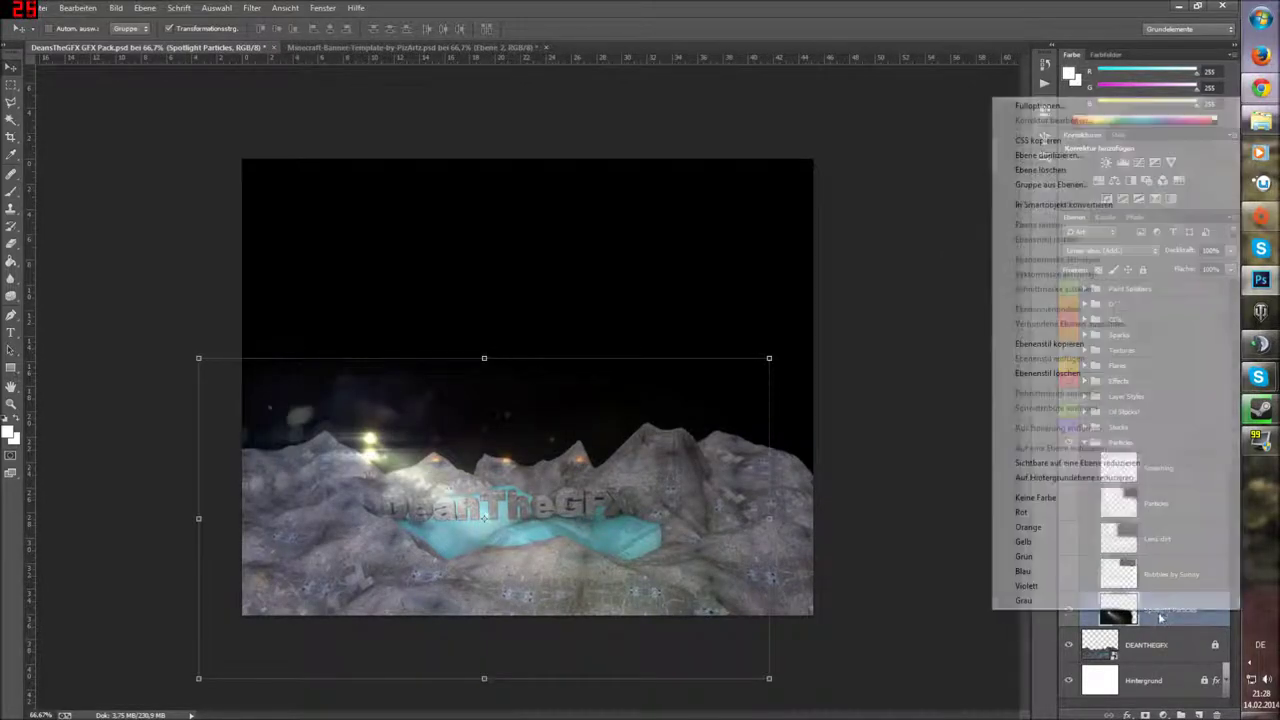
left_click(1024, 106)
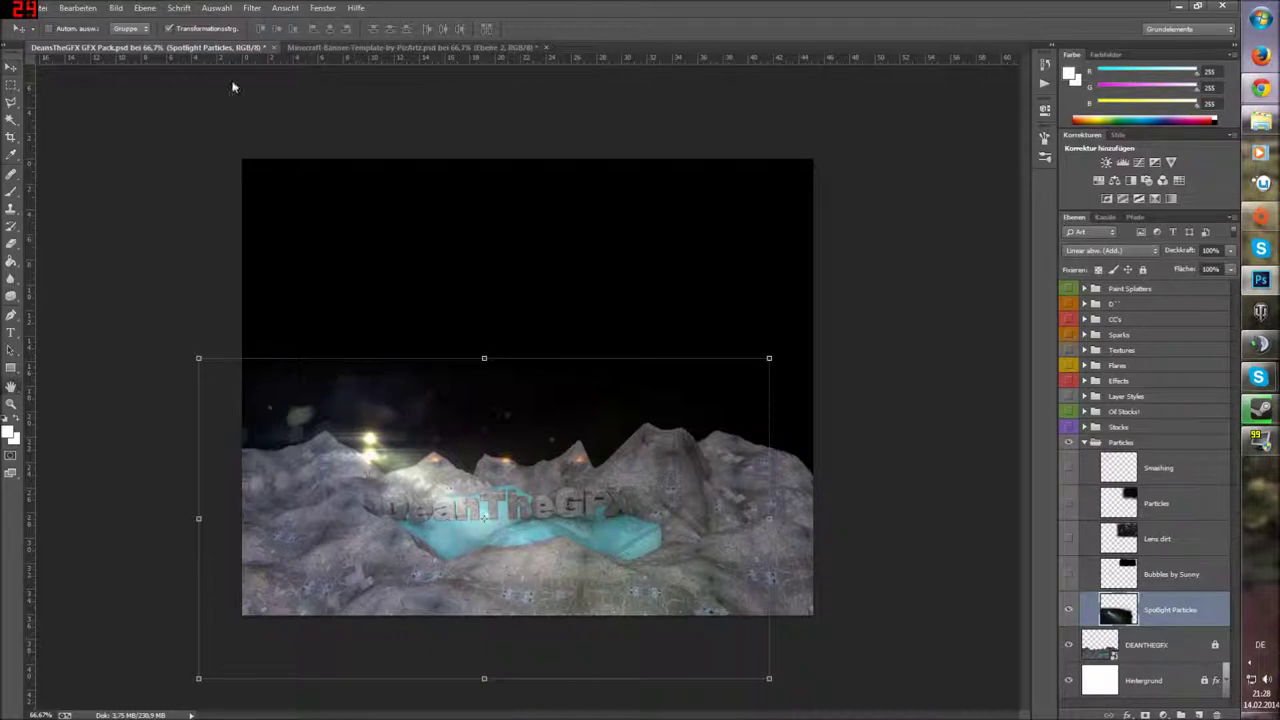
left_click(656, 177)
Step: Duplicate the Spotlight Particles layer into the Minecraft-Banner-Template-by-PizArtz document
right_click(1163, 609)
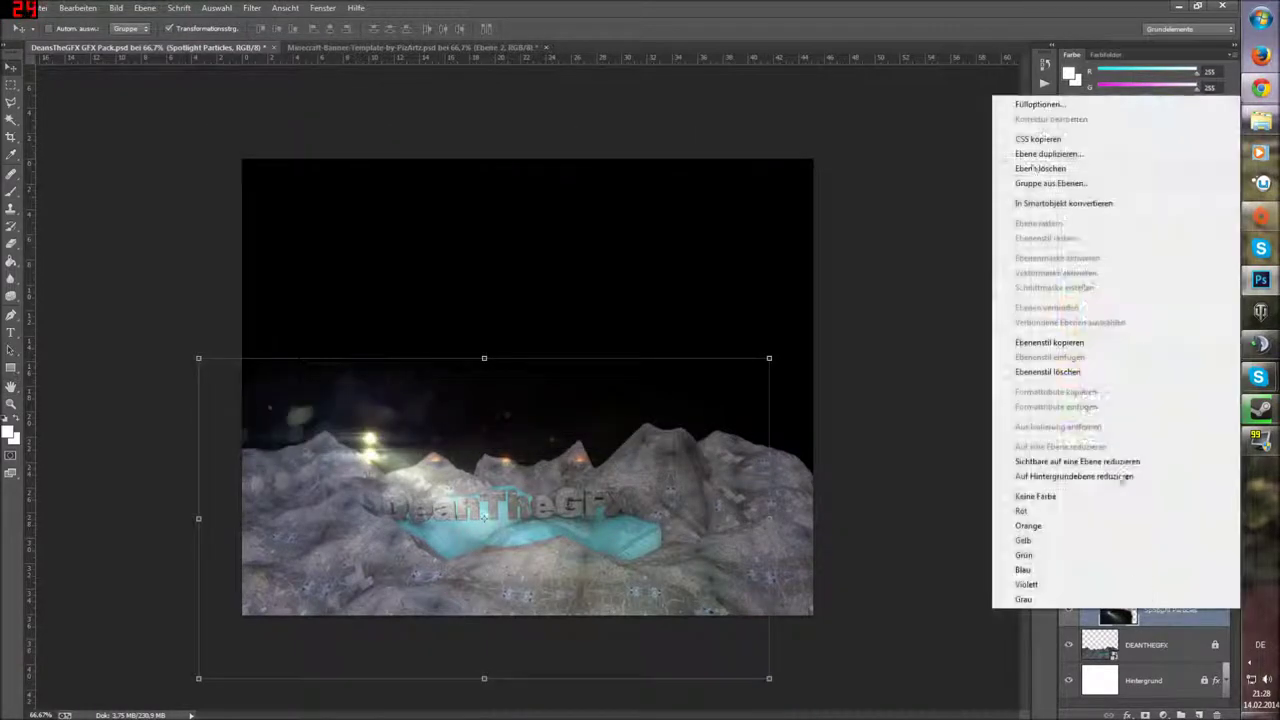
left_click(1043, 156)
left_click(606, 268)
left_click(584, 293)
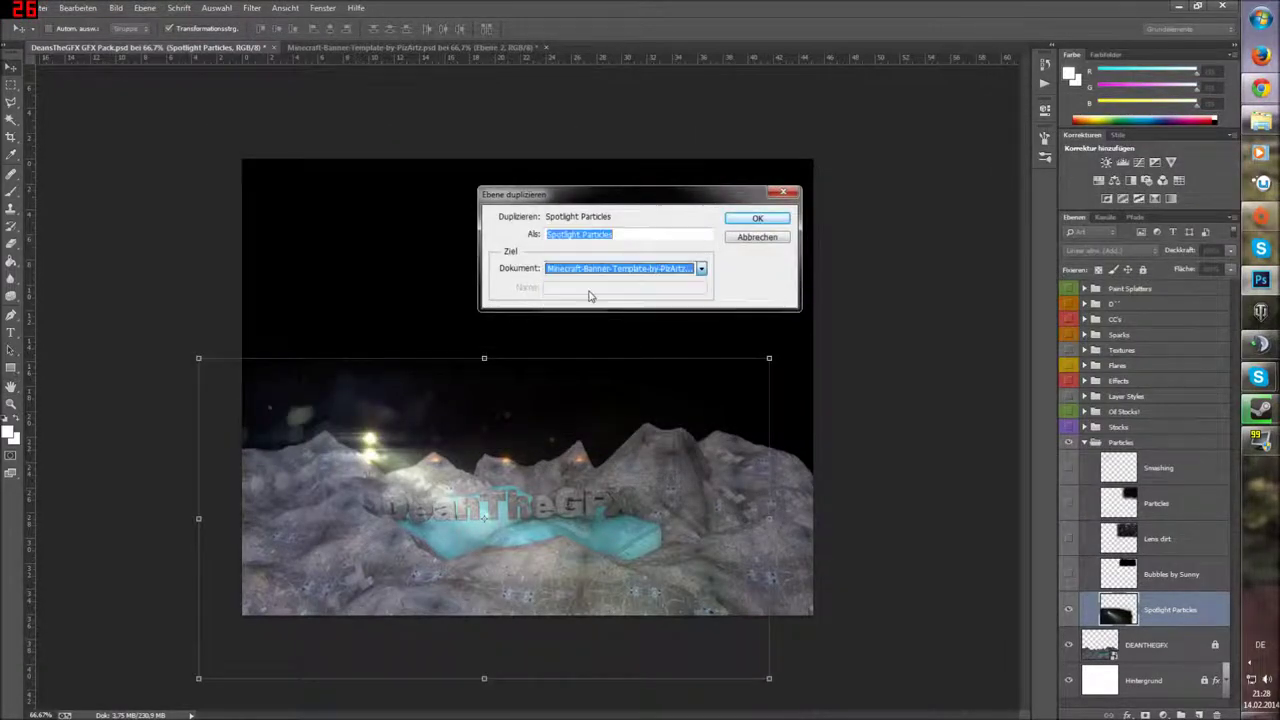
key("Return")
Step: In the banner document, position the Spotlight Particles over the middle strip and scale them to 180.16% width and 123.47% height
left_click(366, 48)
left_click_drag(250, 433, 144, 320)
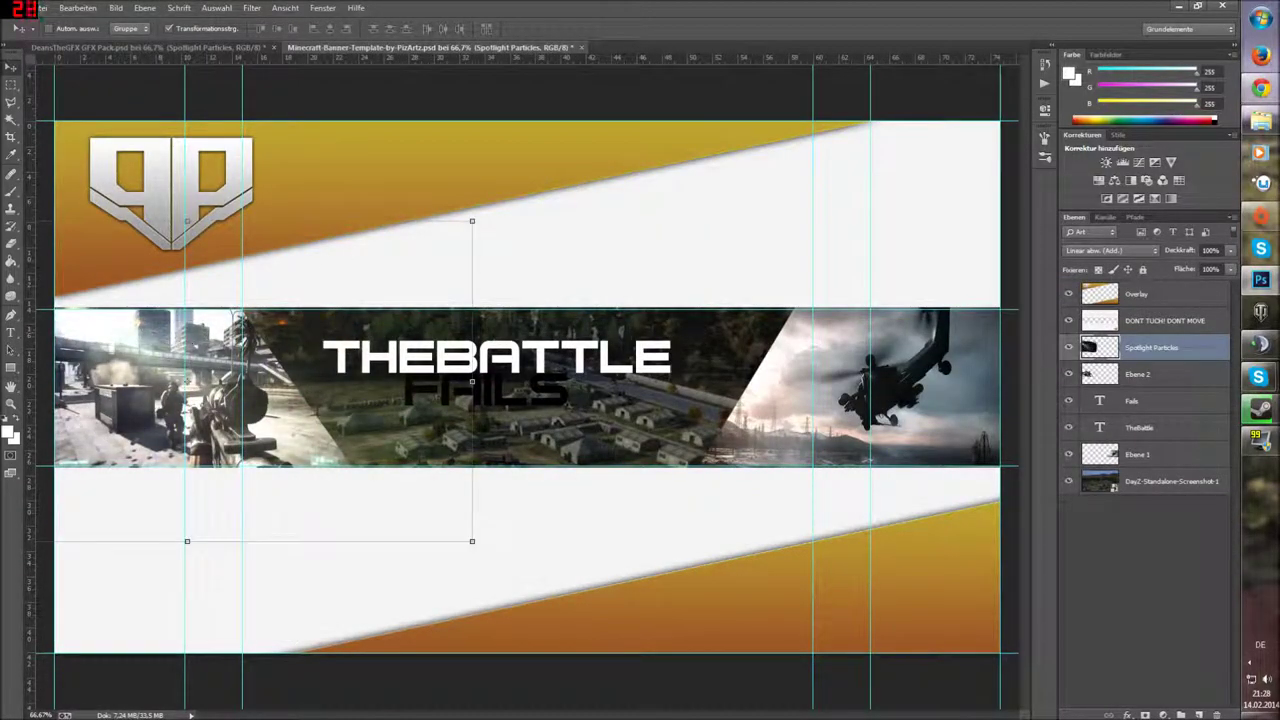
left_click_drag(472, 221, 929, 146)
left_click_drag(728, 277, 742, 303)
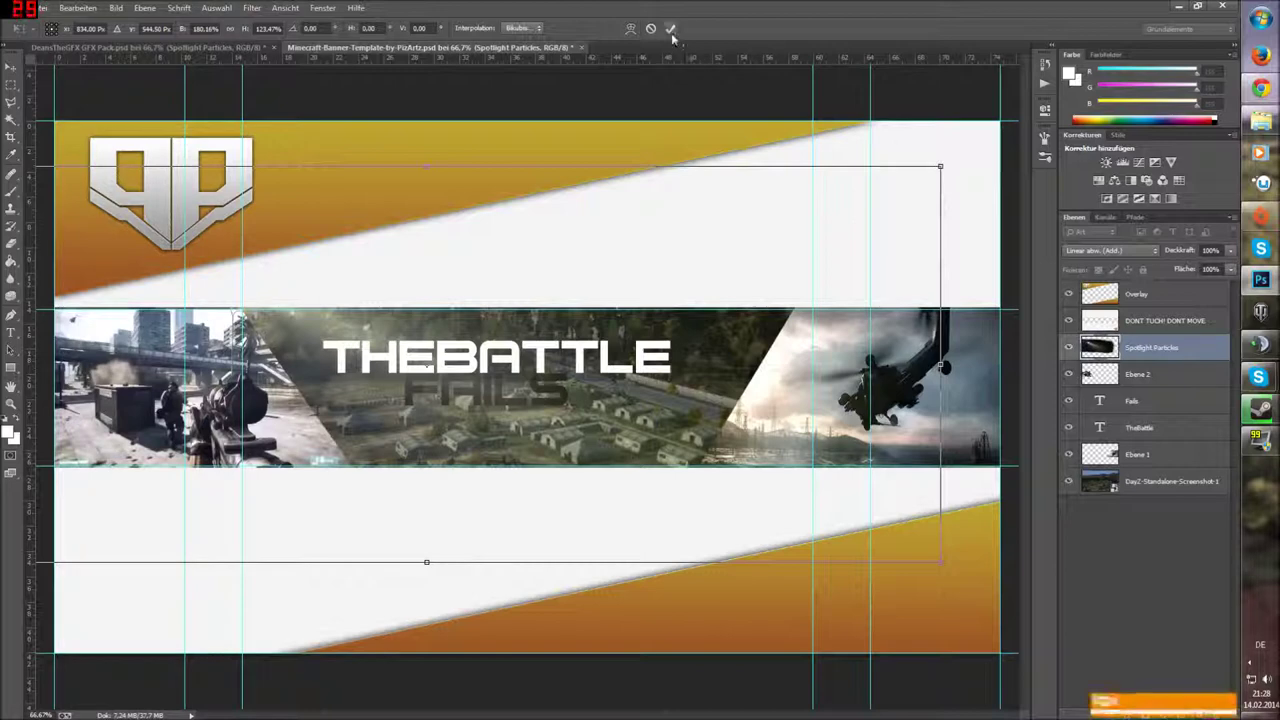
left_click(670, 28)
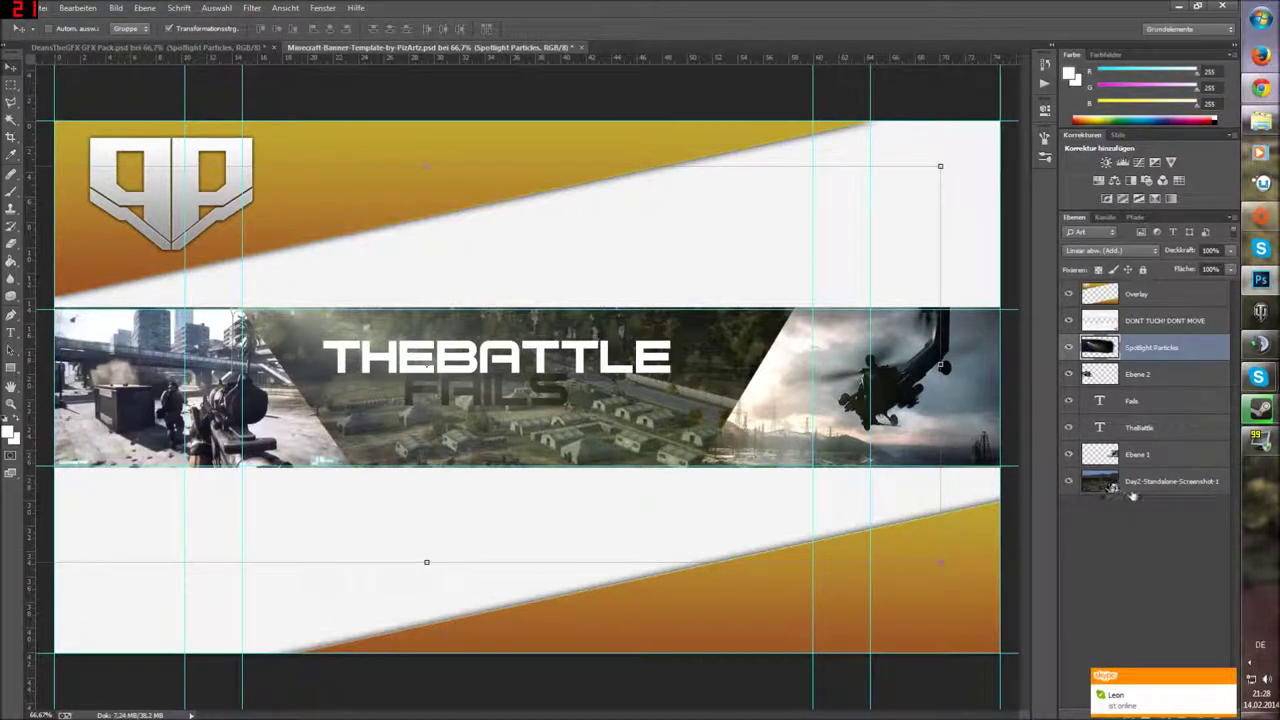
Step: Give the FAILS text a larger inner bevel with 297% depth, plus stroke, gradient overlay and drop shadow effects
right_click(1160, 400)
left_click(968, 165)
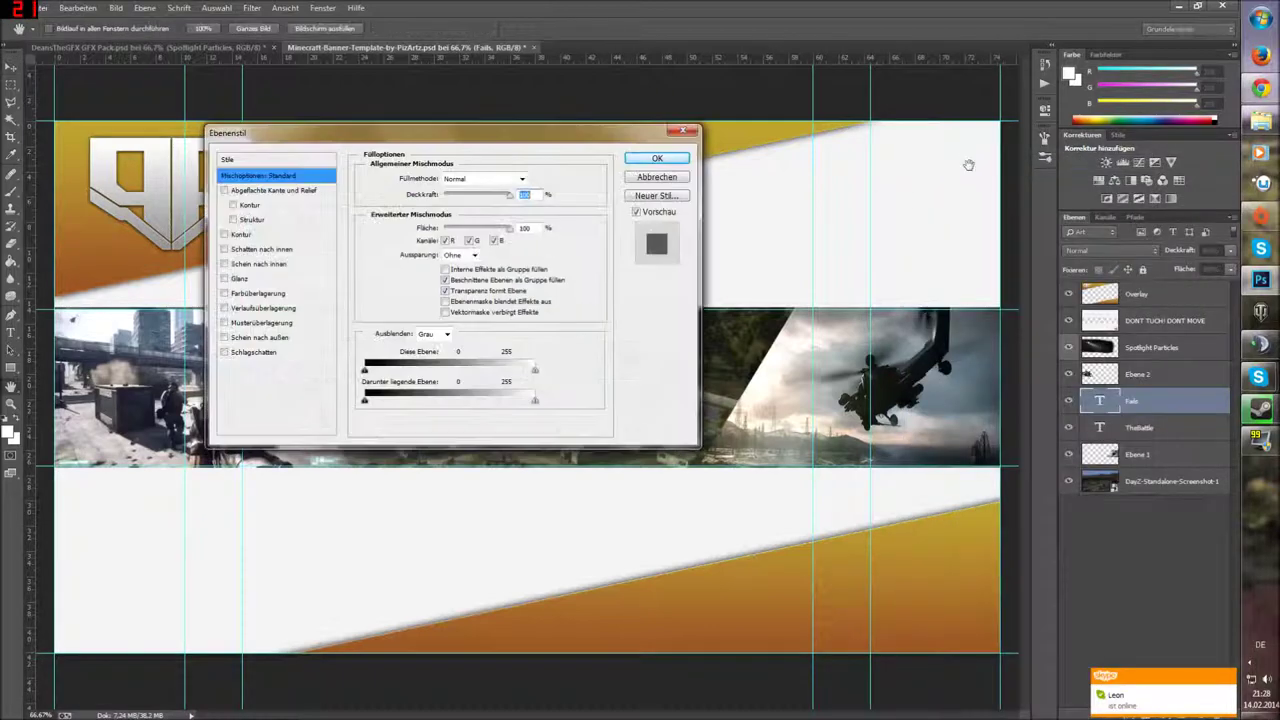
left_click(226, 190)
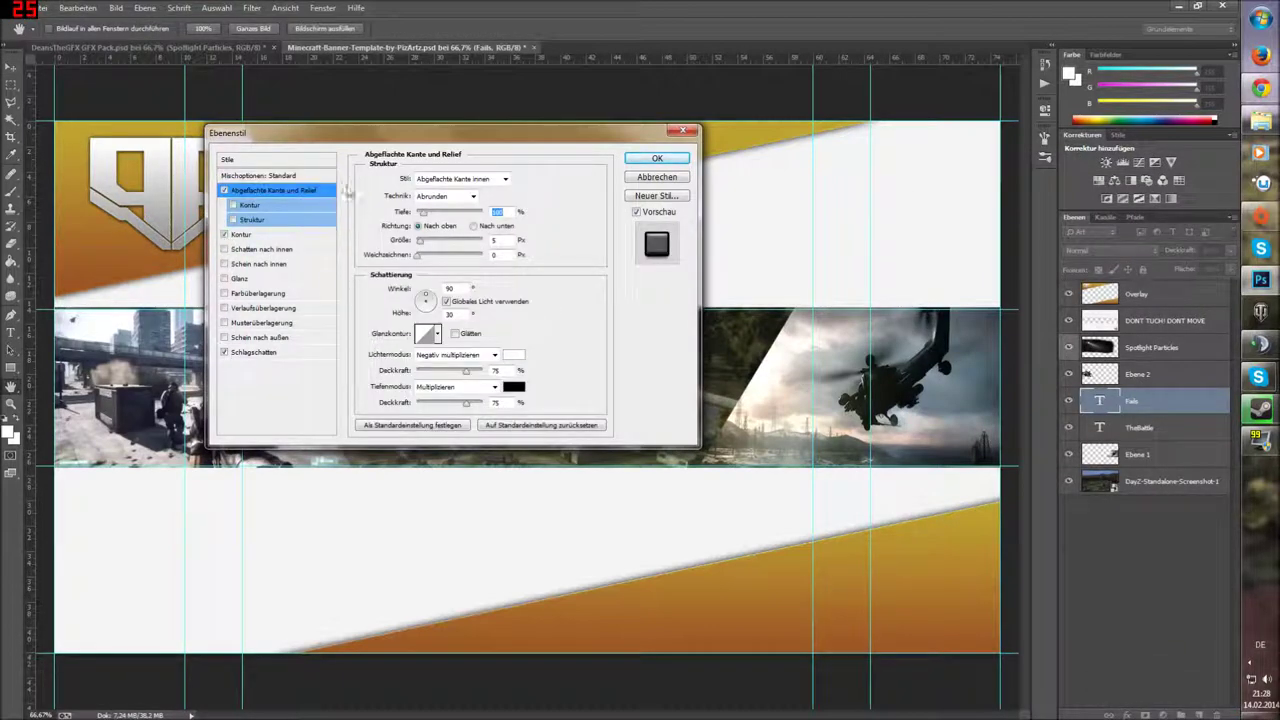
left_click_drag(432, 141, 838, 278)
left_click(631, 444)
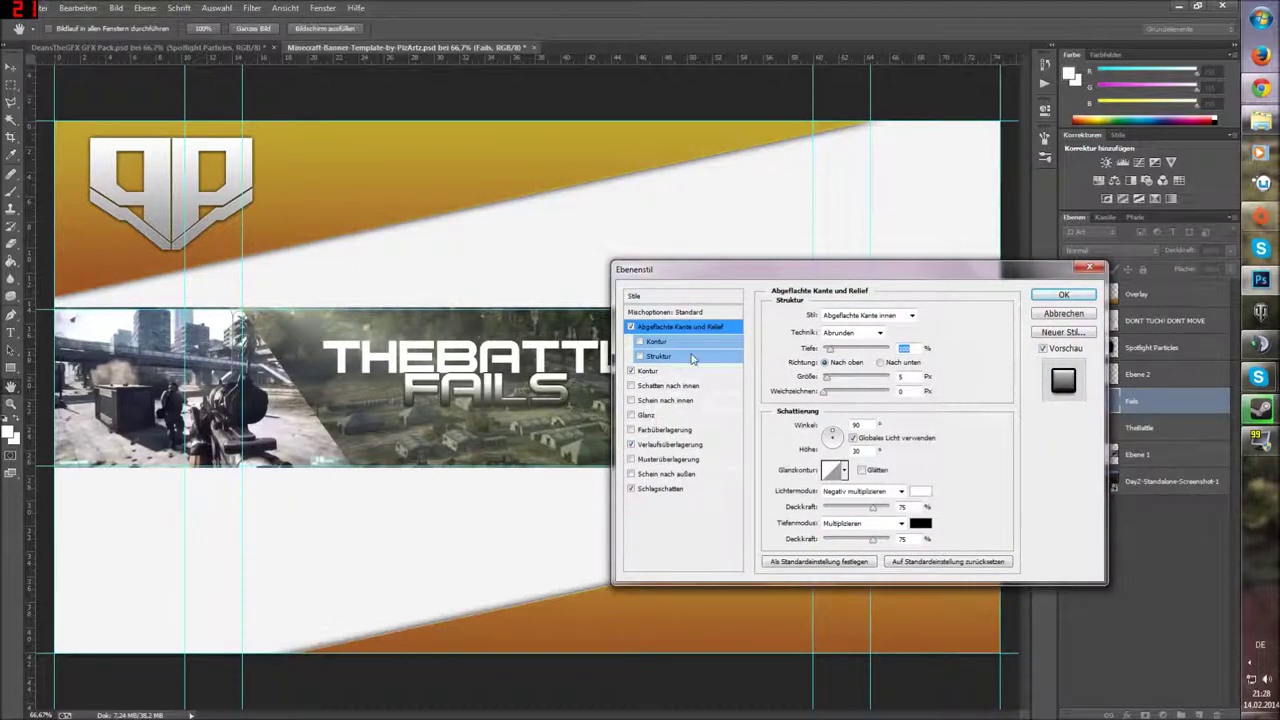
left_click_drag(827, 378, 831, 380)
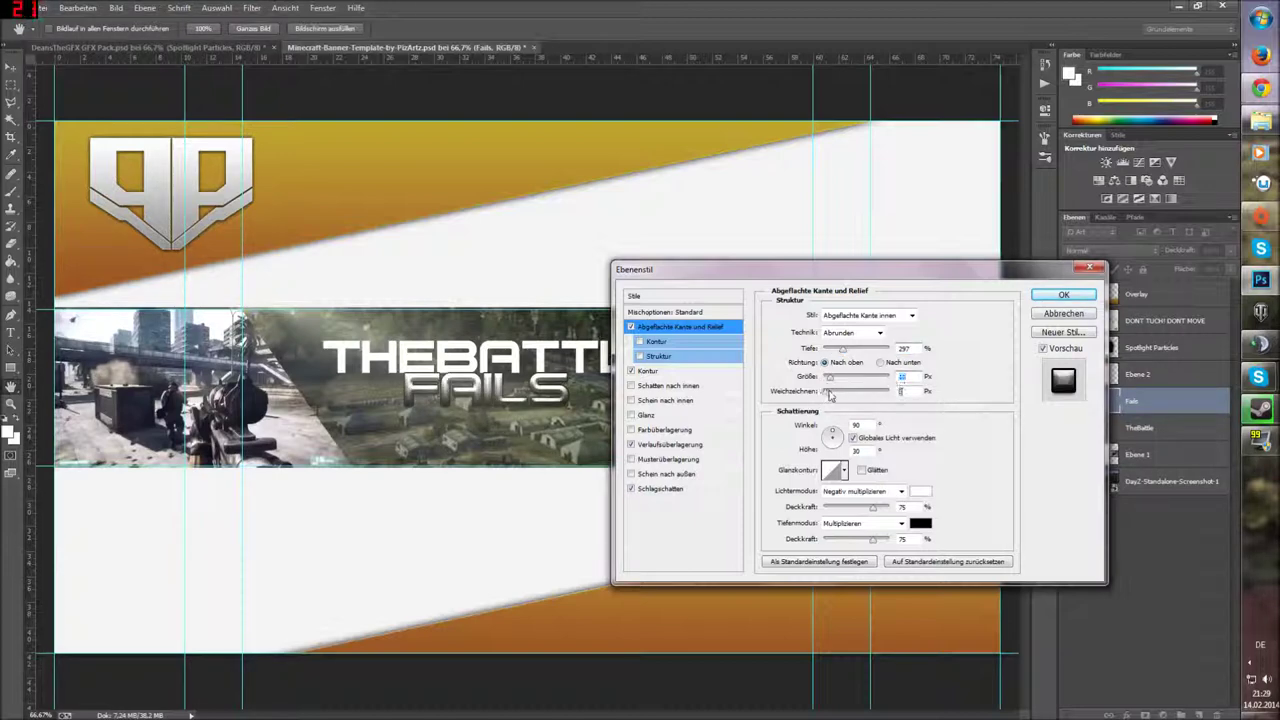
Step: Change the FAILS text's stroke to white (ffffff) with a size of 4 px
left_click(673, 371)
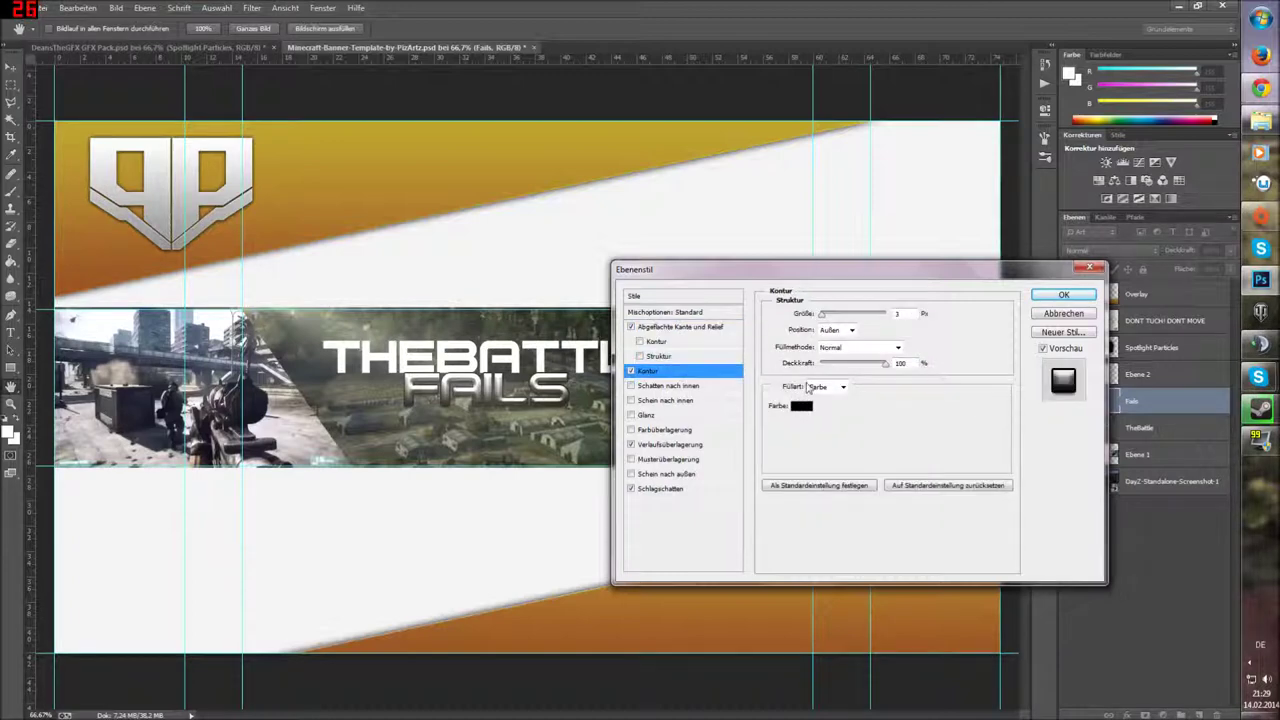
left_click(799, 407)
left_click_drag(462, 199, 367, 152)
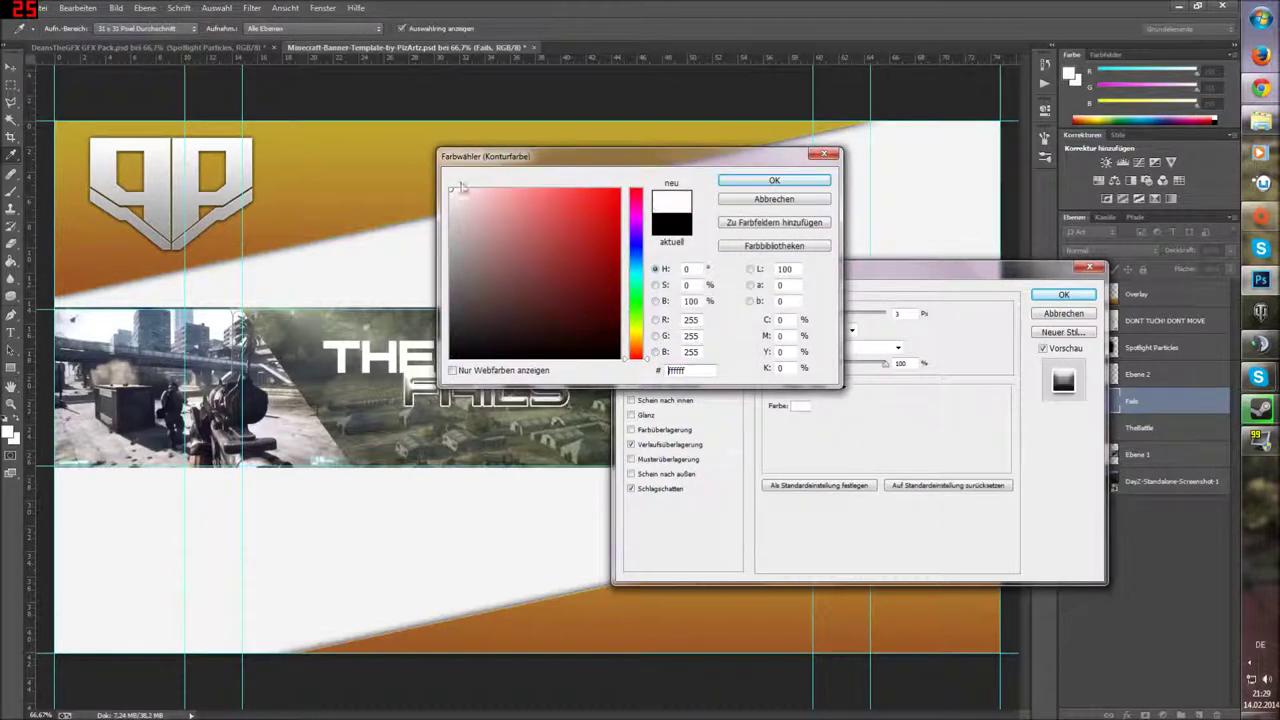
left_click(740, 184)
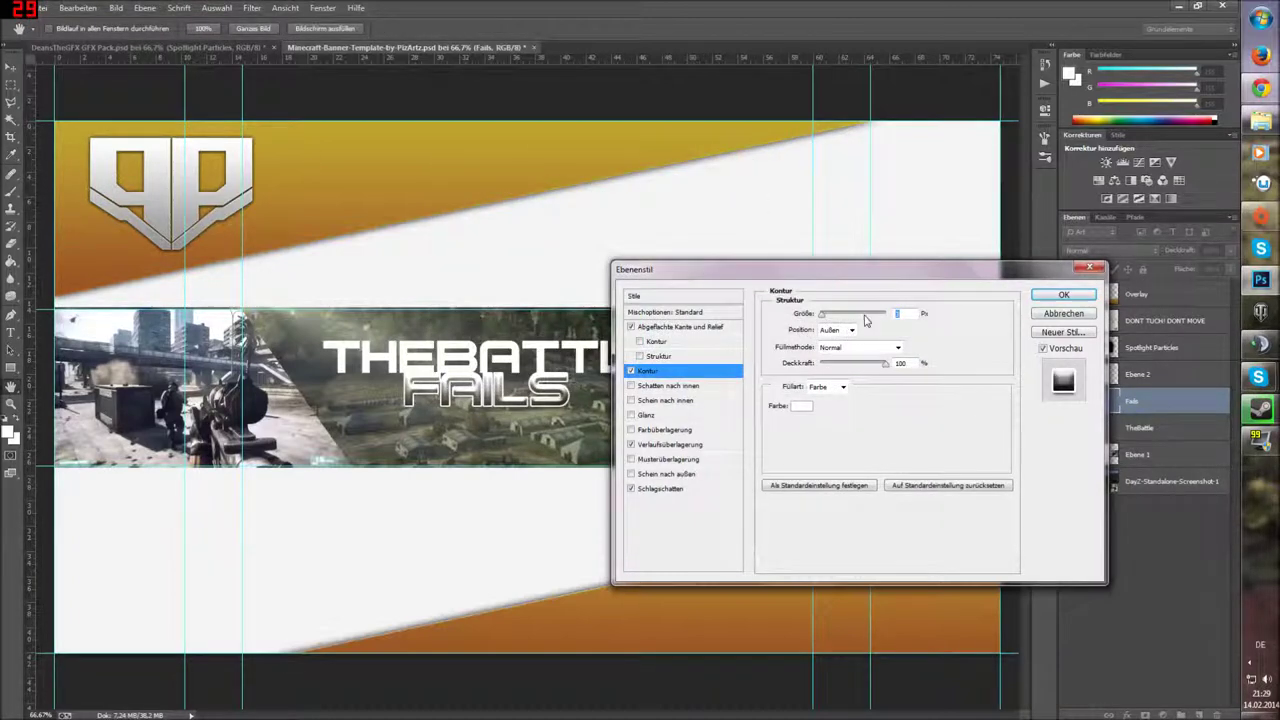
type("4")
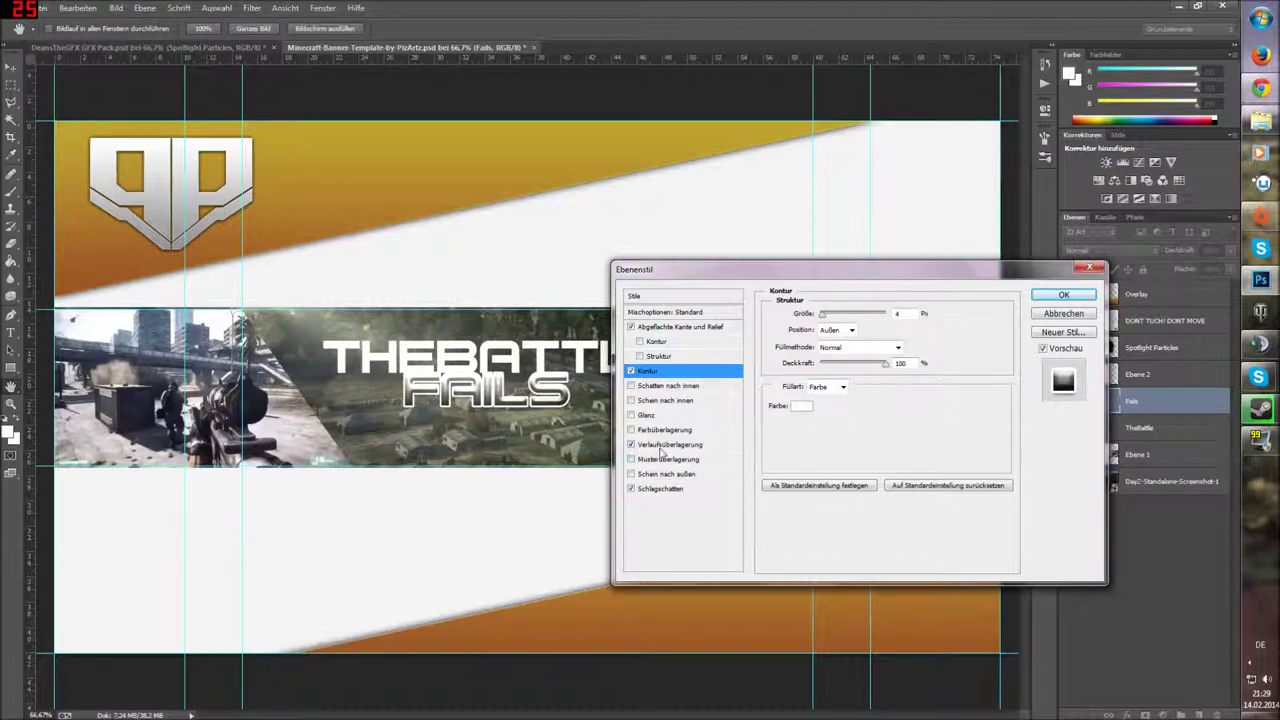
Step: Base the FAILS gradient overlay on the Schwarz, Weiß preset and set its starting colour to 820000
left_click(728, 446)
left_click(860, 346)
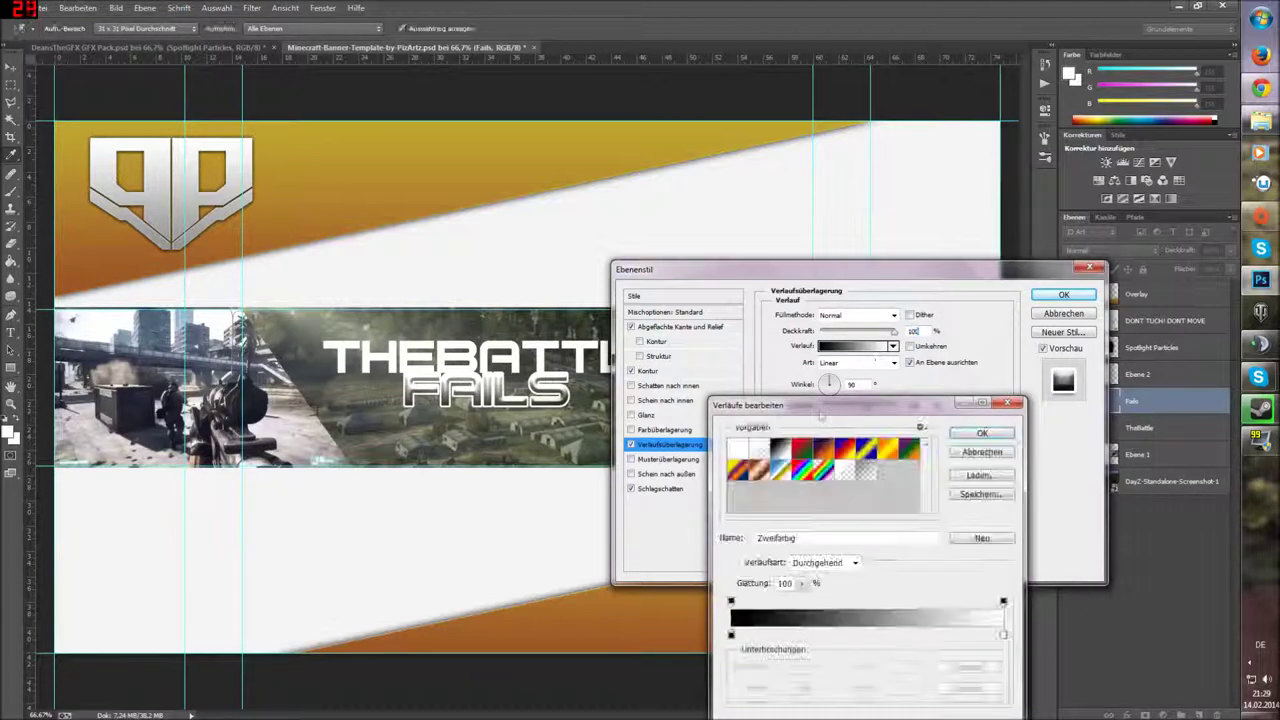
left_click(808, 344)
left_click(795, 345)
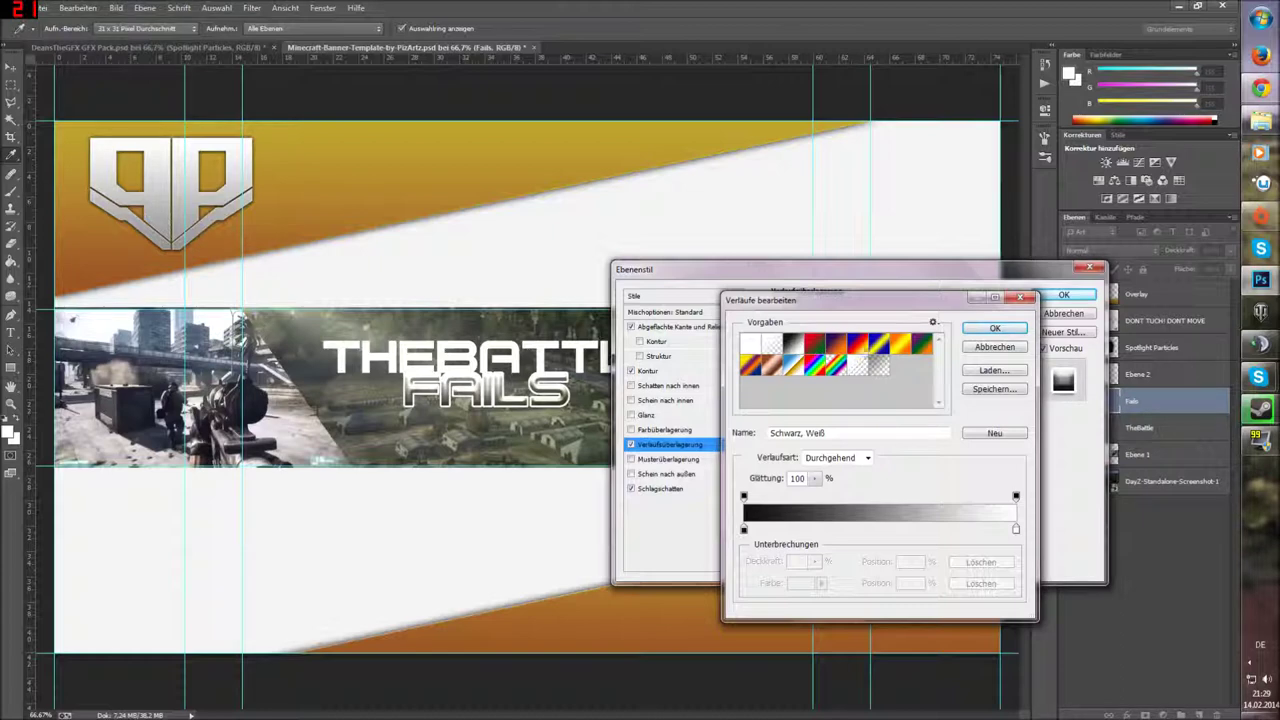
left_click(892, 348)
left_click(922, 347)
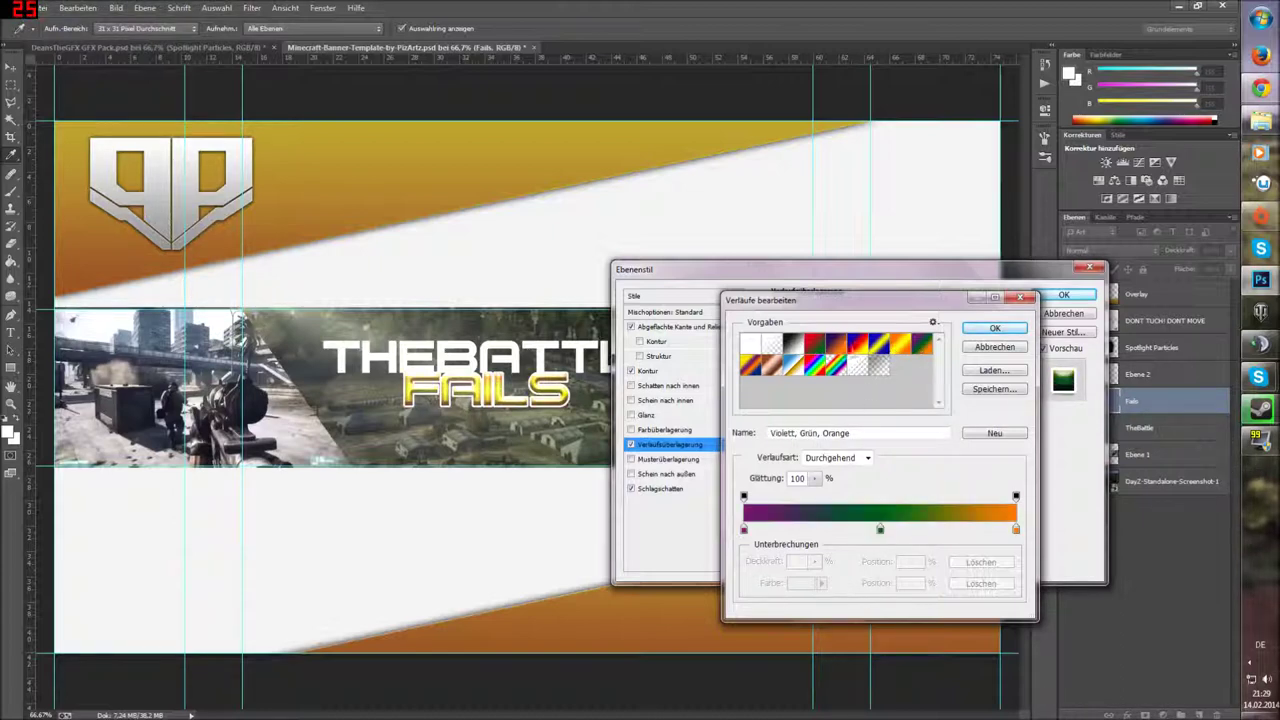
left_click(793, 345)
double_click(743, 529)
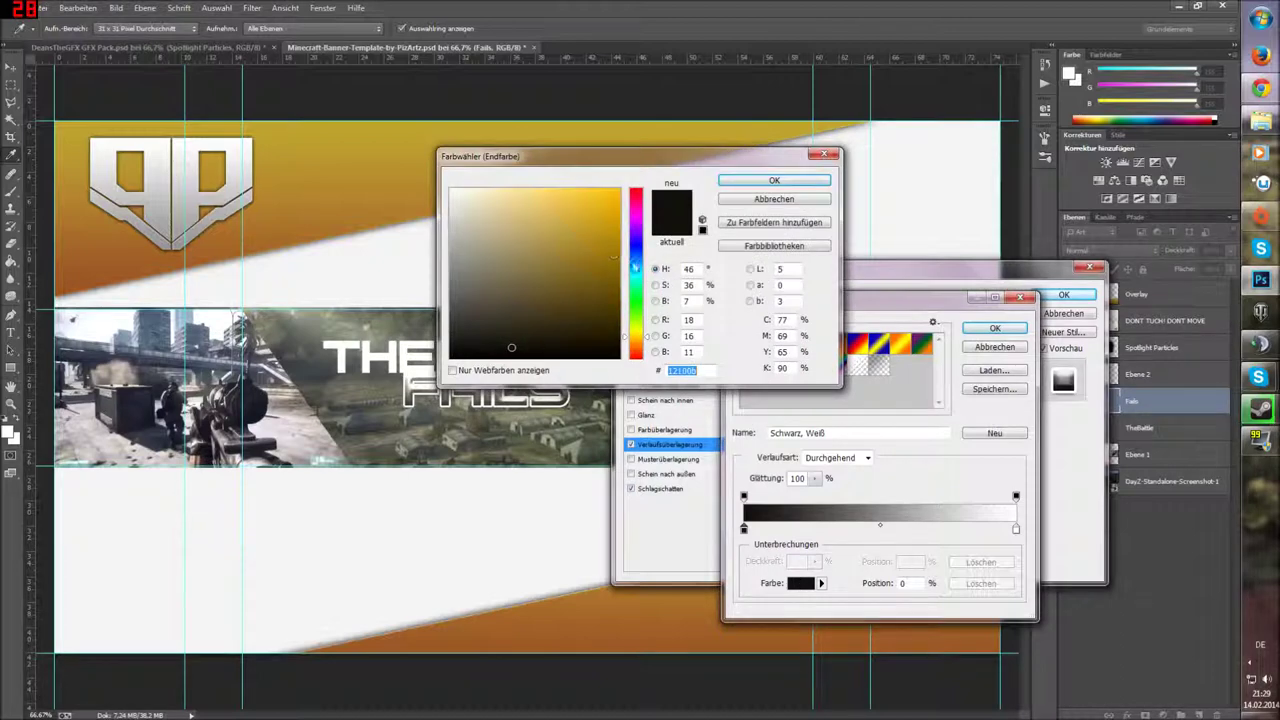
type("820000")
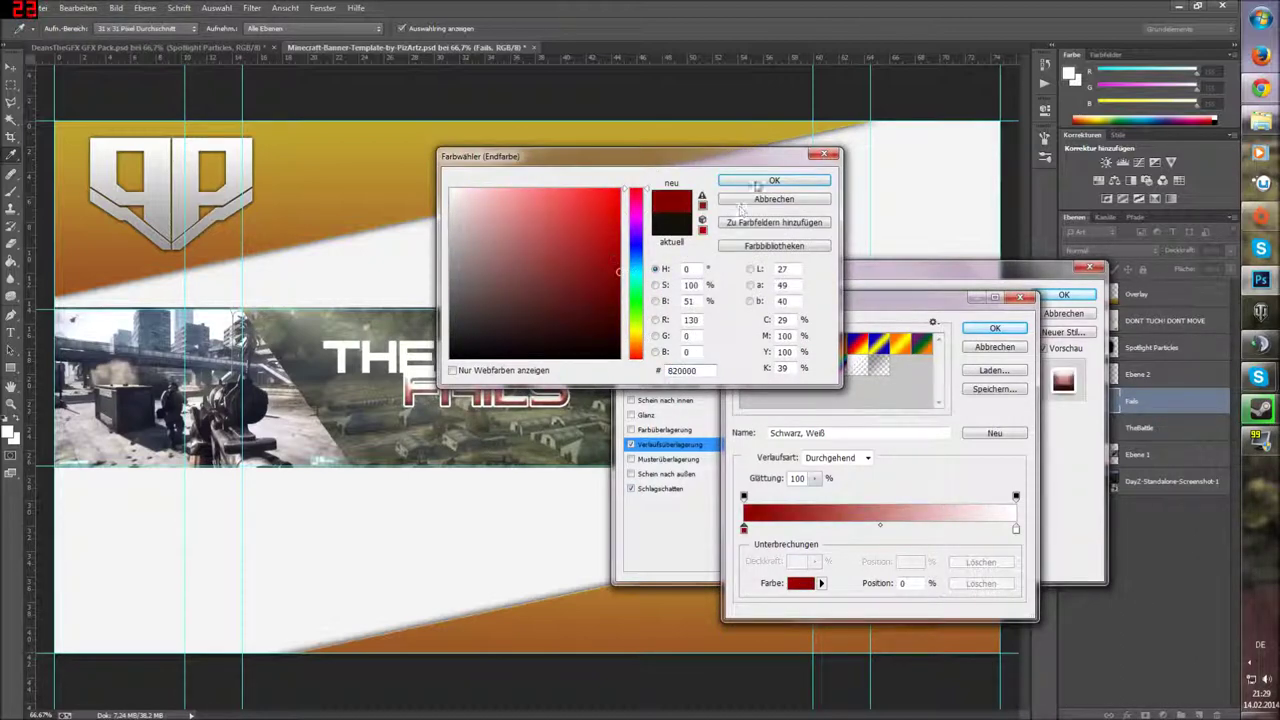
left_click(764, 181)
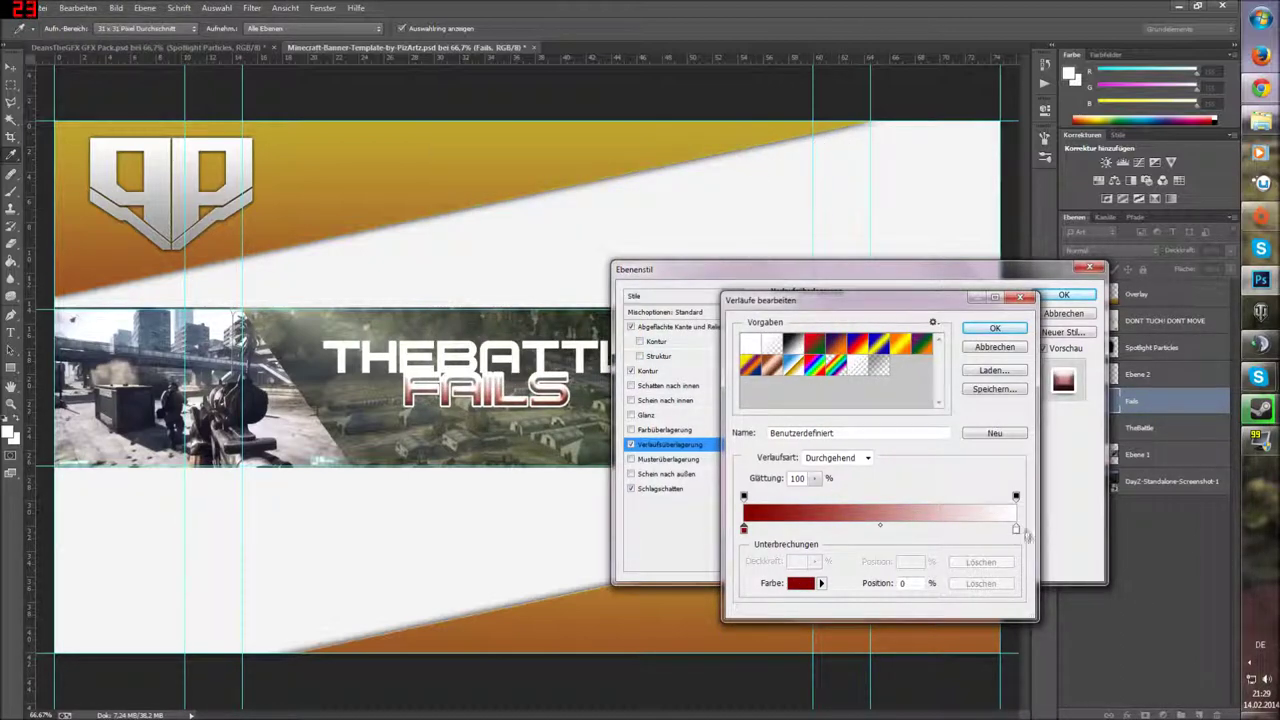
Step: Set the end colour of the FAILS gradient to bright red and apply the gradient
left_click(1016, 529)
left_click(805, 585)
left_click_drag(526, 272, 622, 188)
left_click(755, 182)
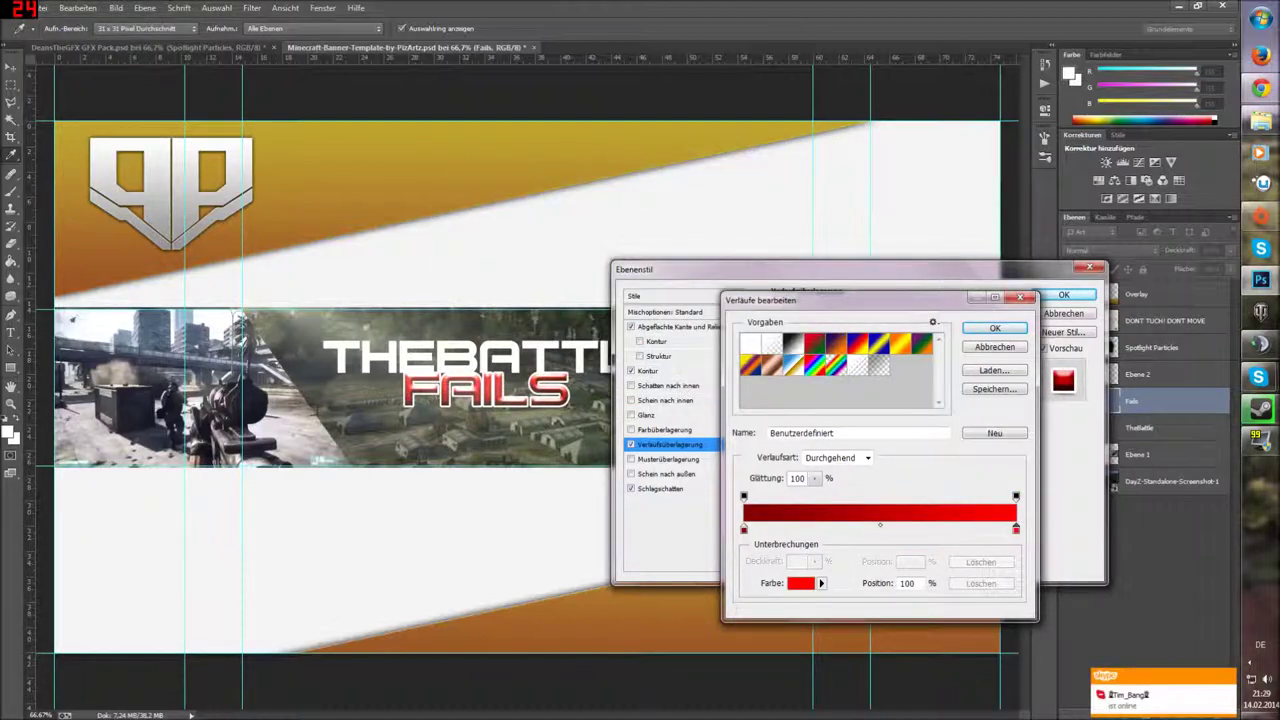
left_click(995, 328)
Step: Set the FAILS drop shadow to 100% opacity, 26 px distance and 10% spread with a larger size, and apply the layer style
left_click(660, 488)
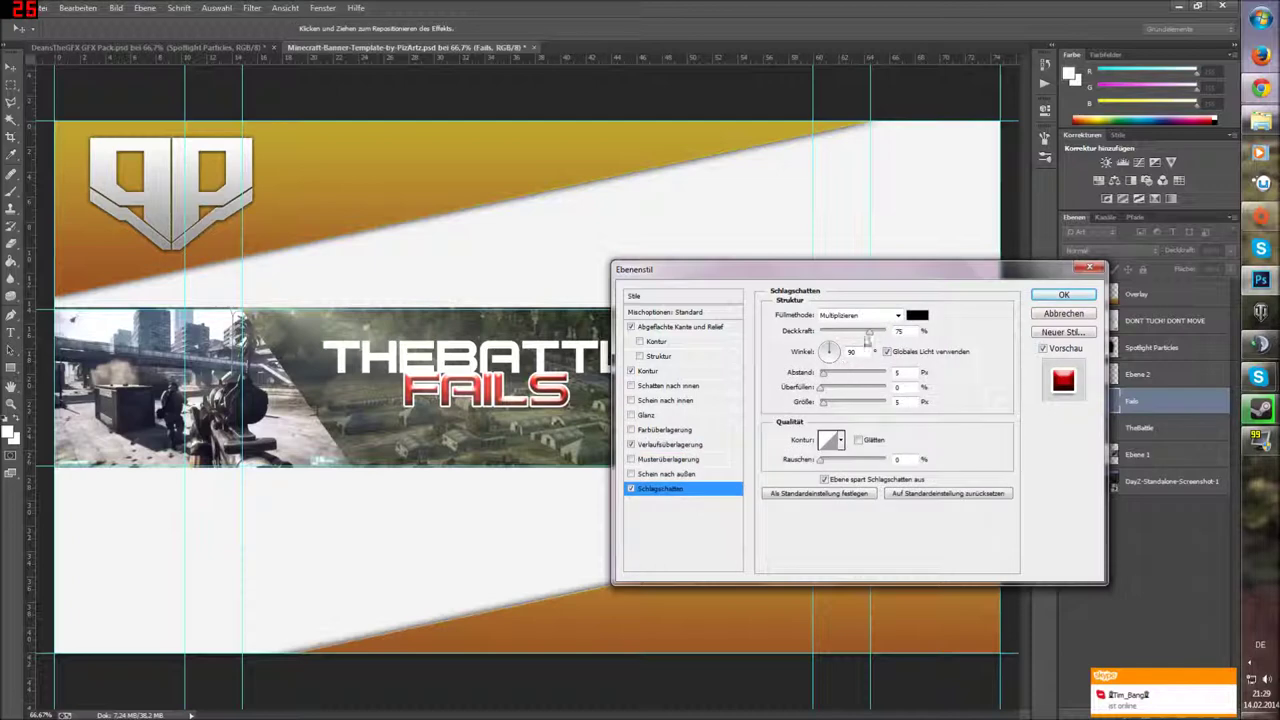
left_click_drag(828, 377, 845, 402)
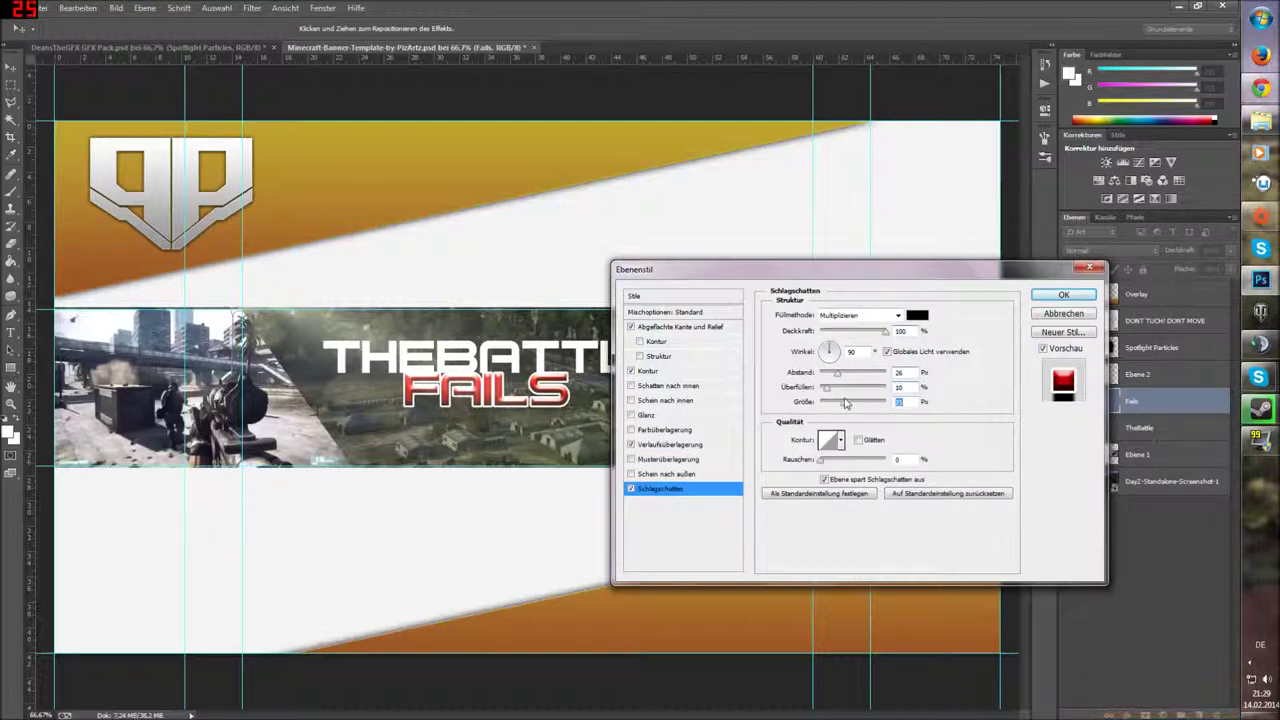
left_click(1066, 297)
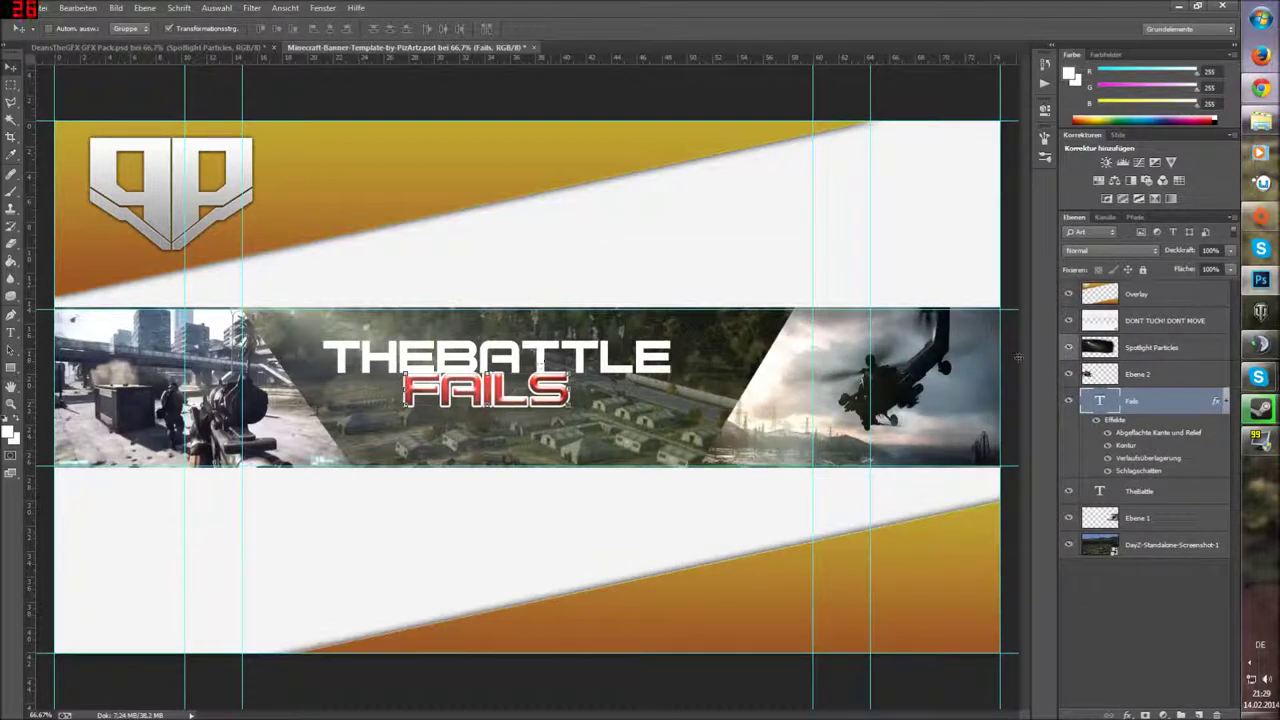
left_click(1224, 401)
Step: Give the TheBattle text layer a bevel with adjusted depth and size, plus stroke, gradient overlay and drop shadow effects
right_click(1202, 431)
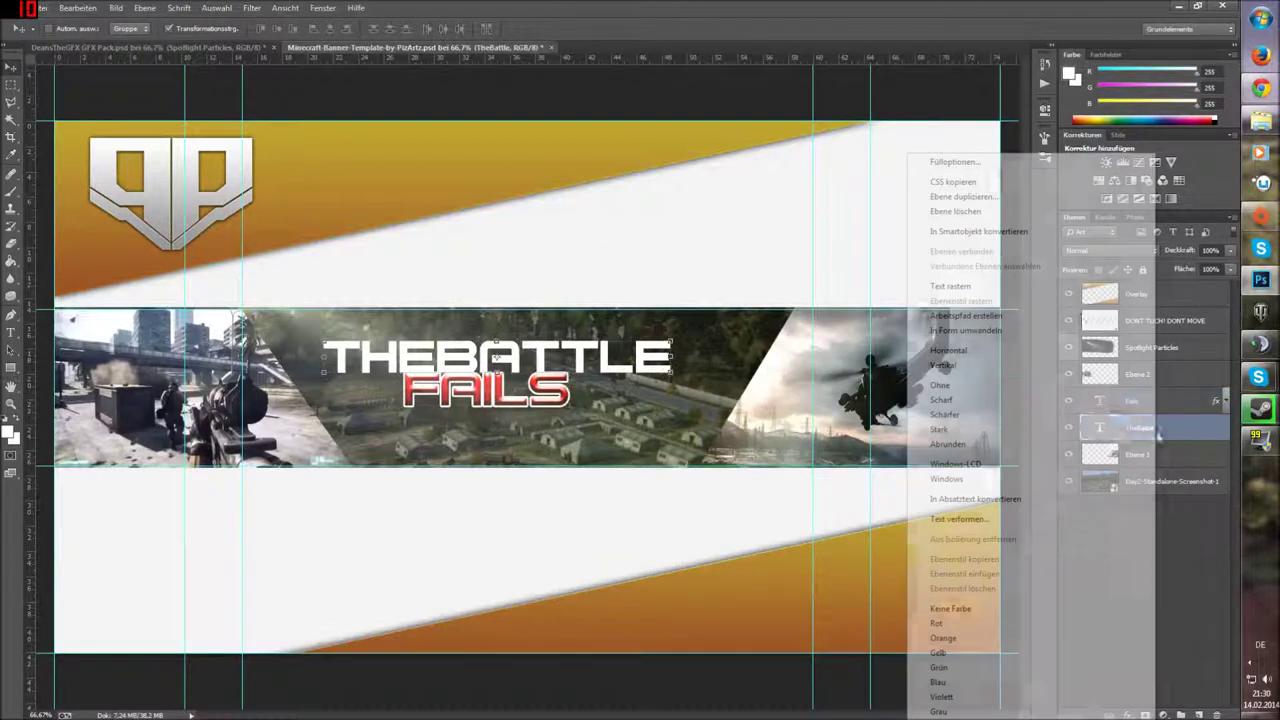
left_click(1009, 163)
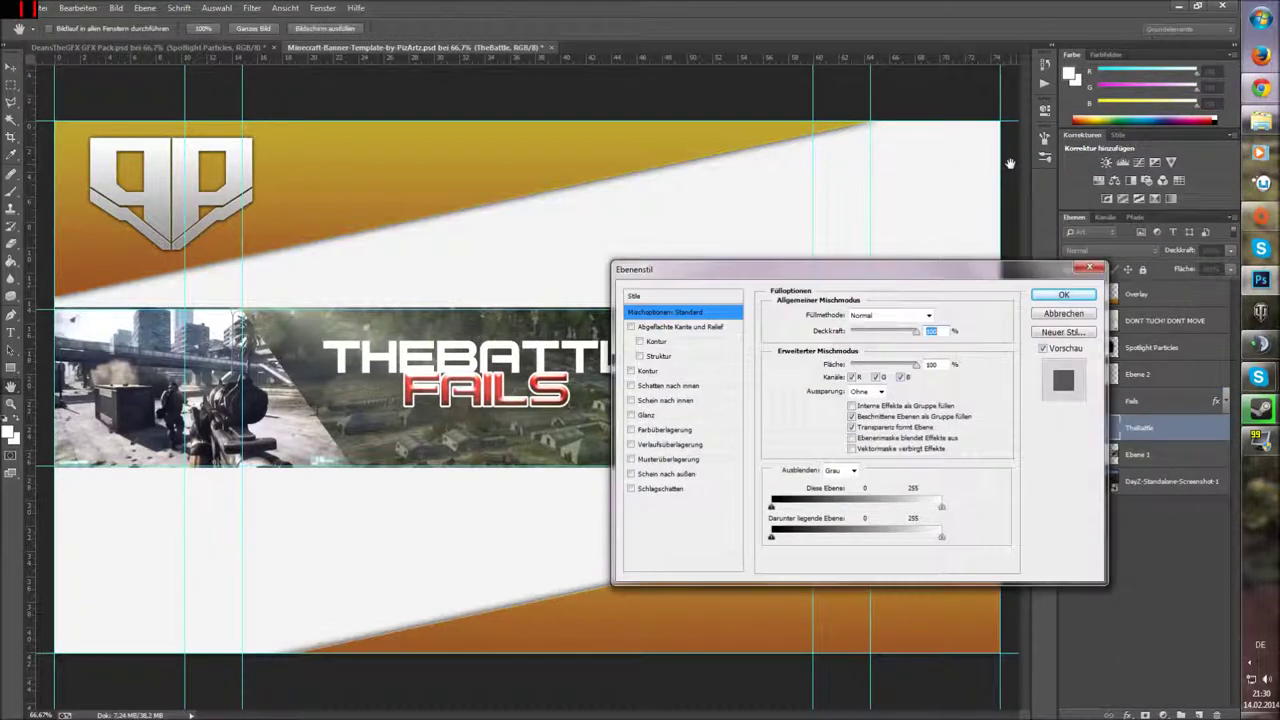
left_click(660, 327)
left_click(631, 371)
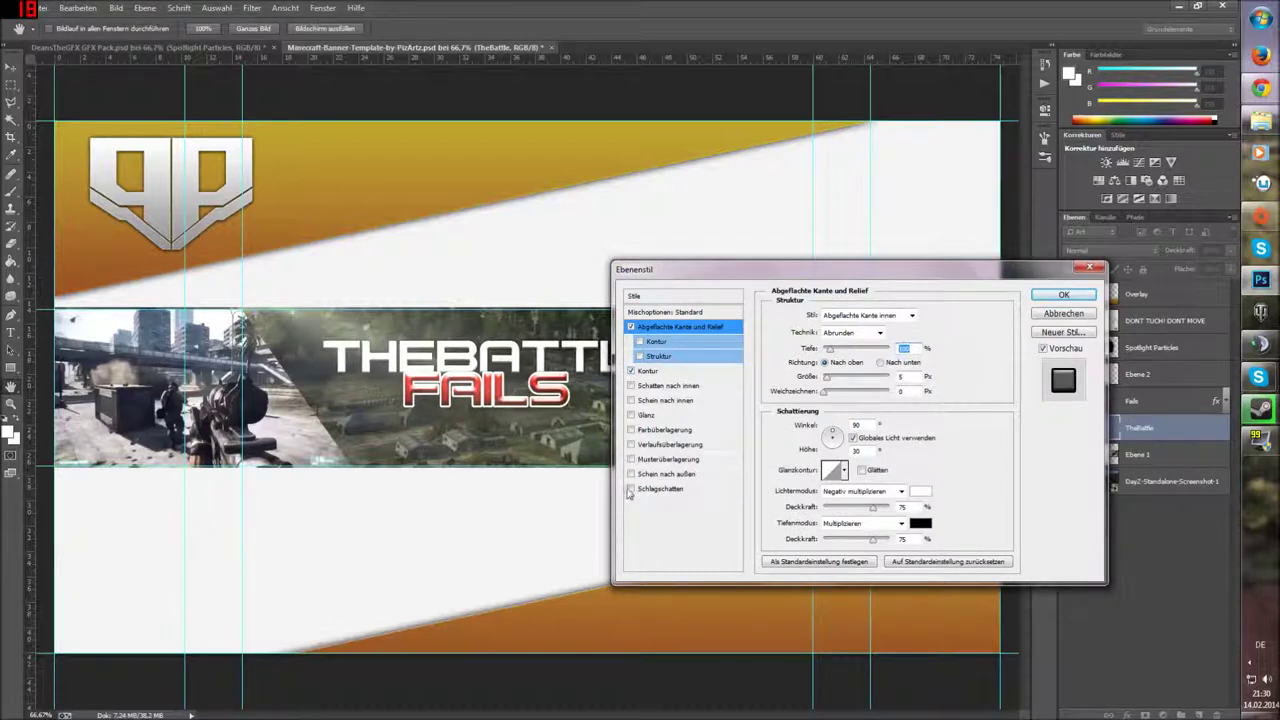
left_click(631, 444)
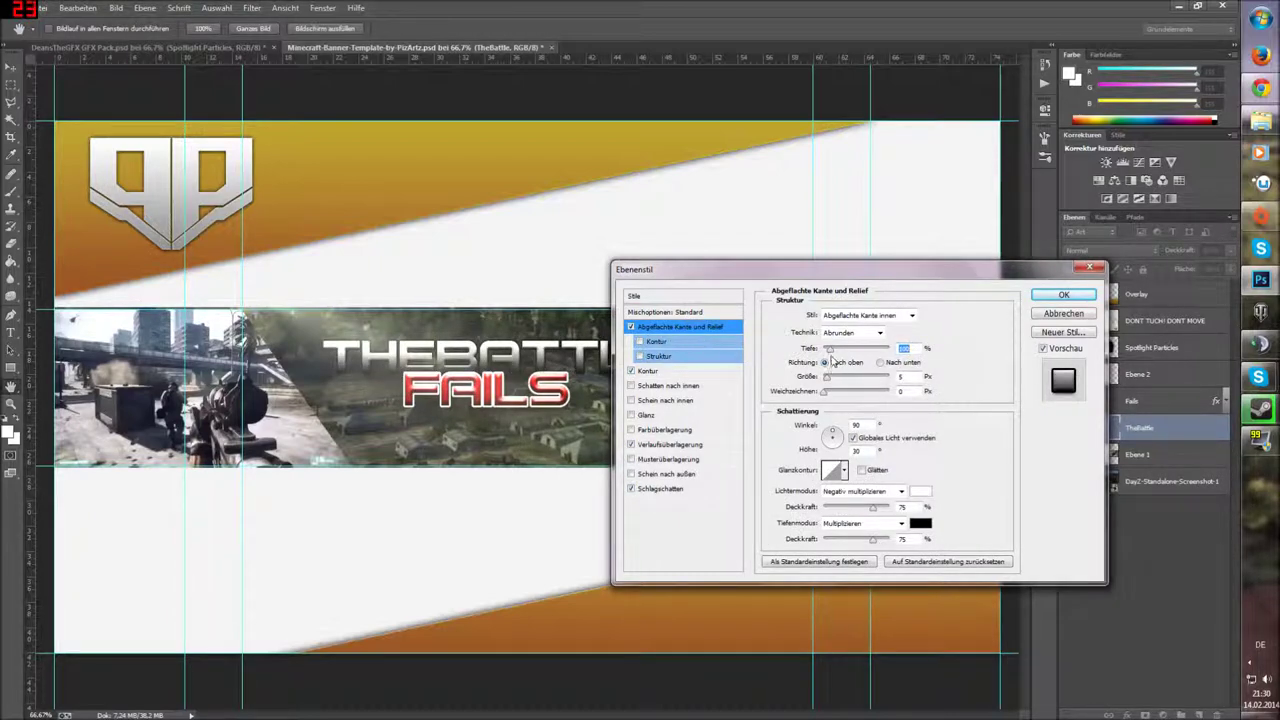
left_click_drag(835, 354, 827, 387)
Step: Set the TheBattle text's outside stroke size to 4 px
left_click(669, 373)
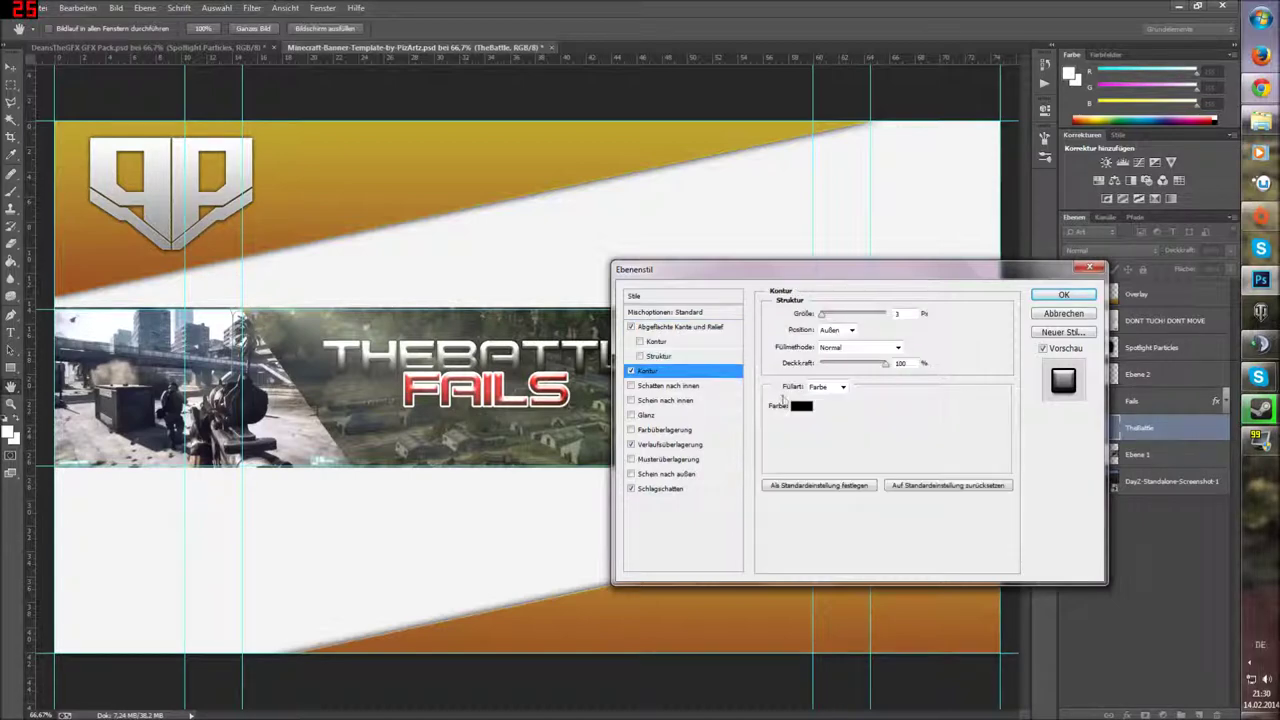
left_click_drag(822, 314, 819, 314)
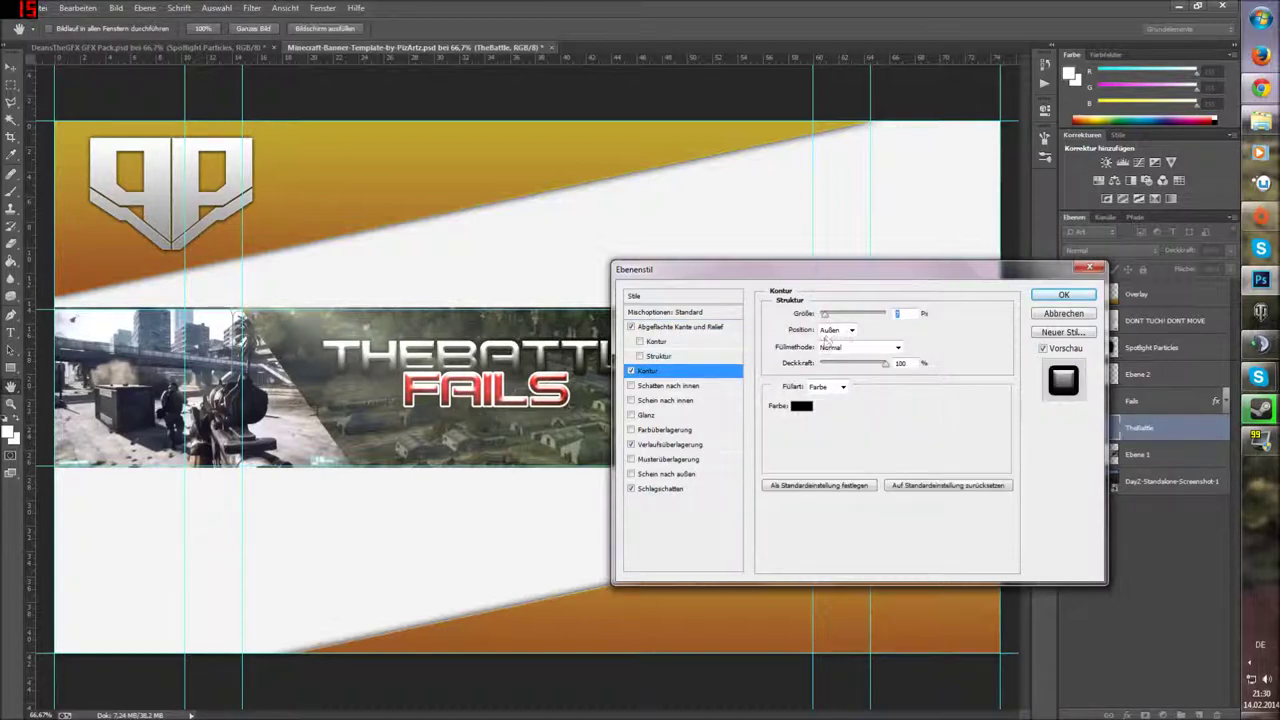
type("4")
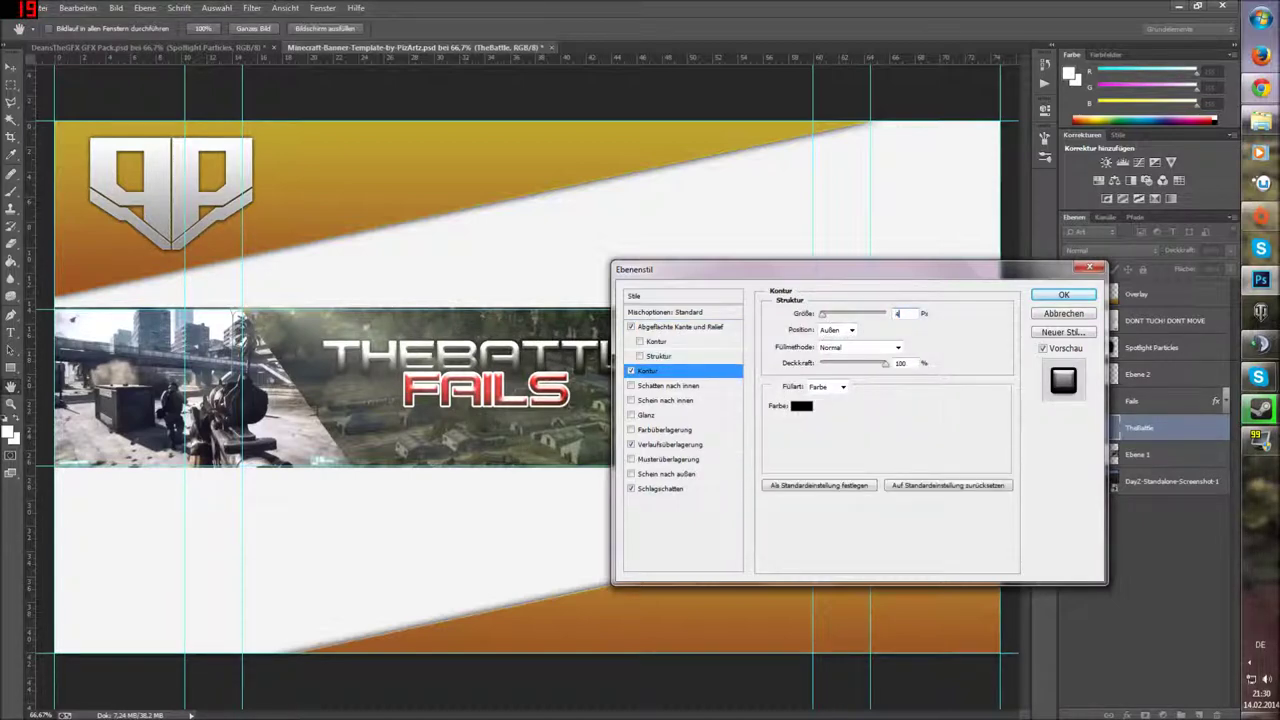
Step: Change the starting colour of the TheBattle gradient overlay to dark red
left_click(690, 444)
left_click(853, 347)
left_click(745, 528)
left_click(744, 533)
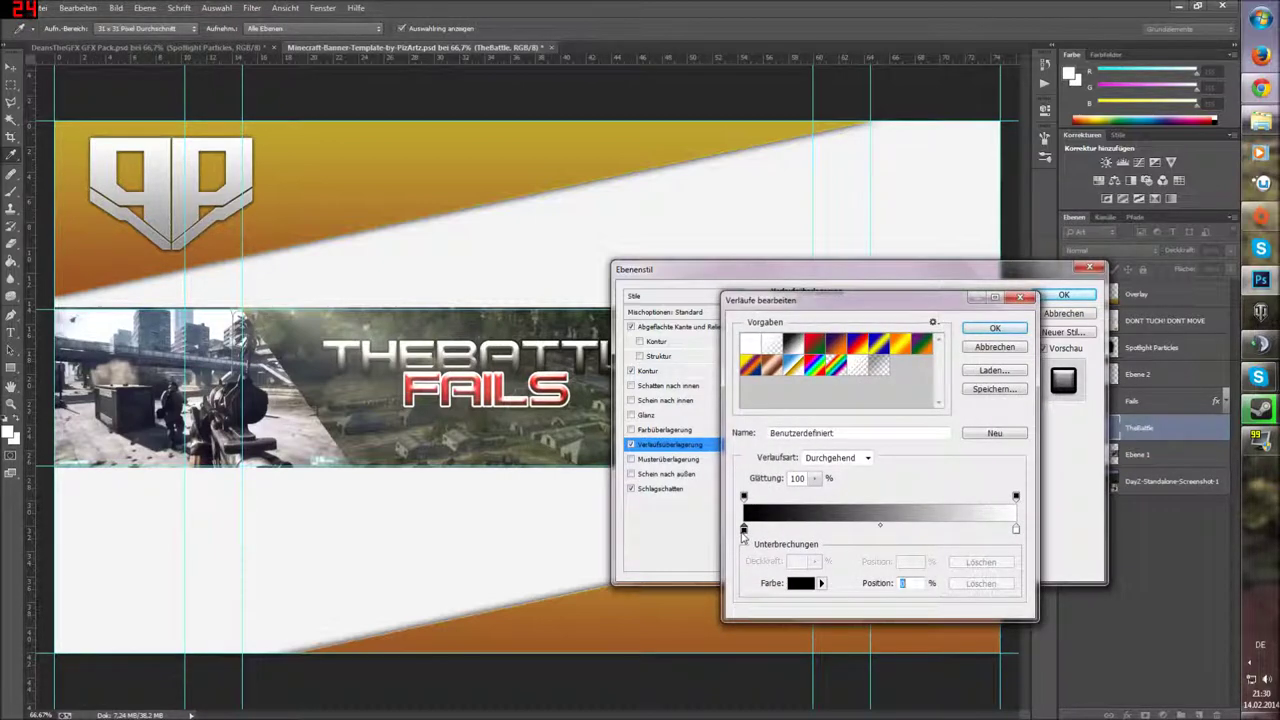
left_click(798, 585)
left_click_drag(612, 262, 622, 279)
left_click(775, 185)
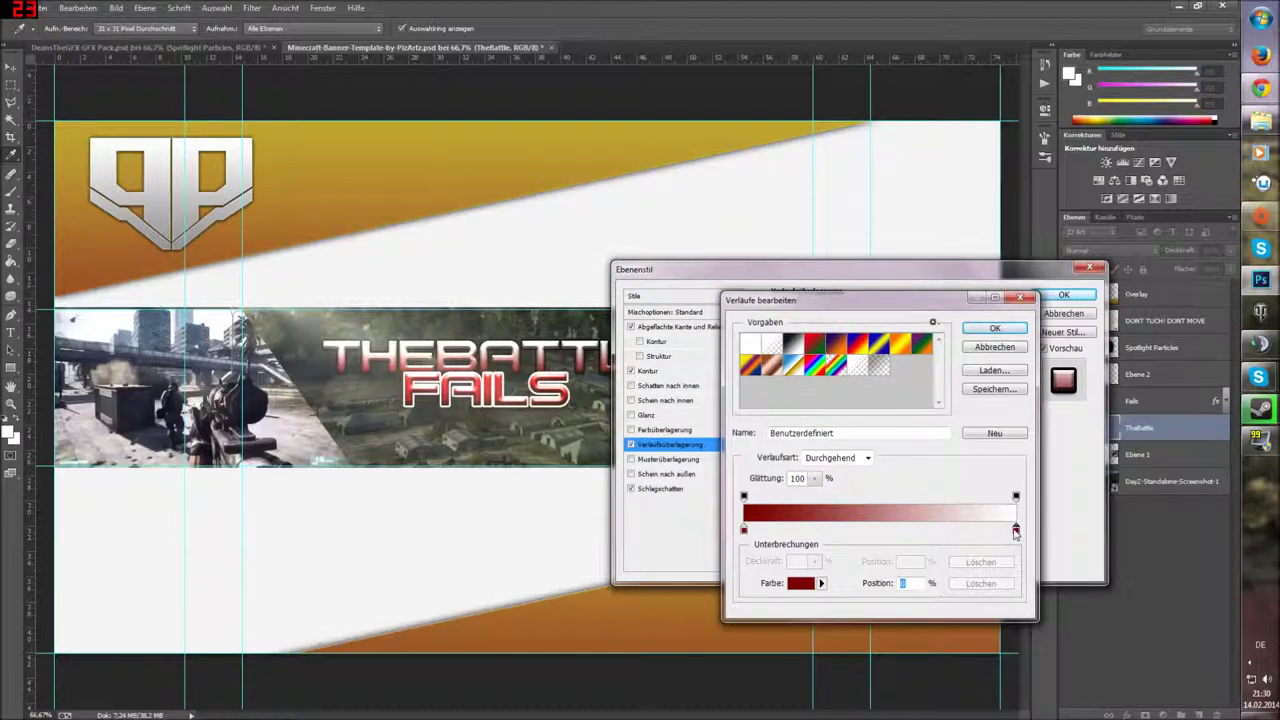
Step: Change the end colour of the TheBattle gradient to bright red and apply the layer style
left_click(1015, 530)
left_click(1015, 530)
left_click(803, 585)
left_click_drag(602, 280, 720, 124)
left_click(740, 180)
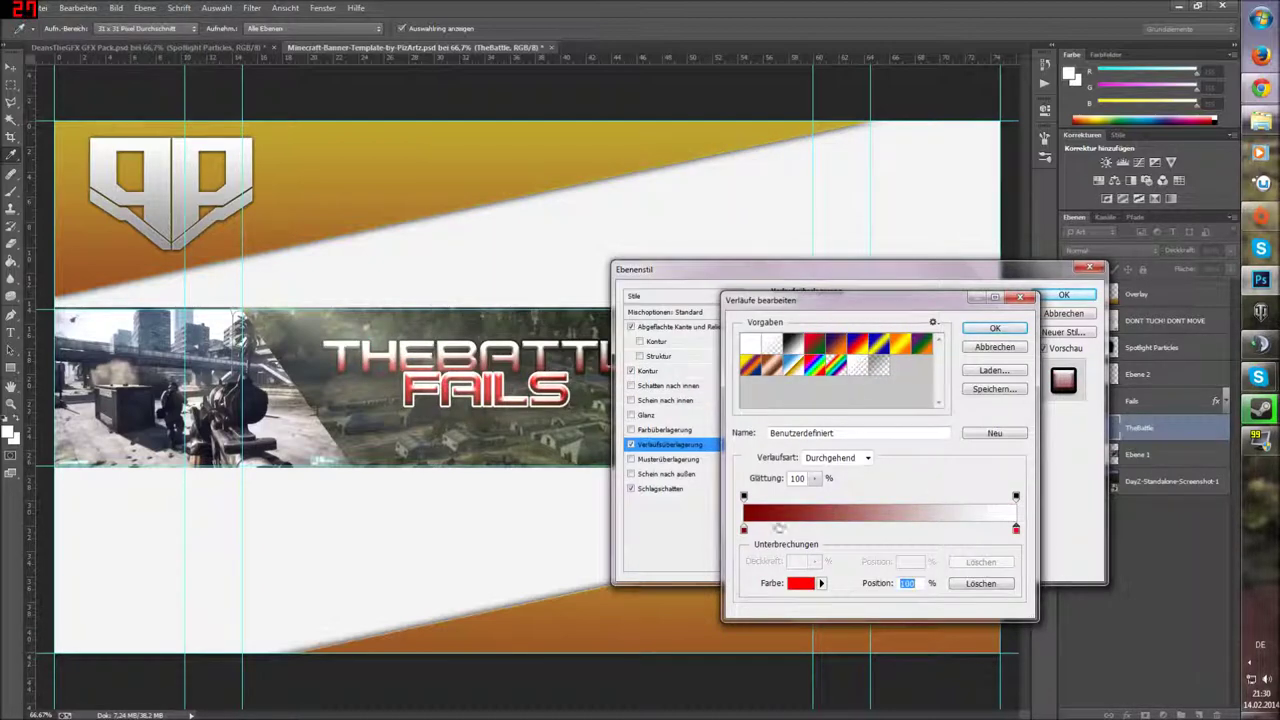
left_click_drag(1017, 532, 1014, 543)
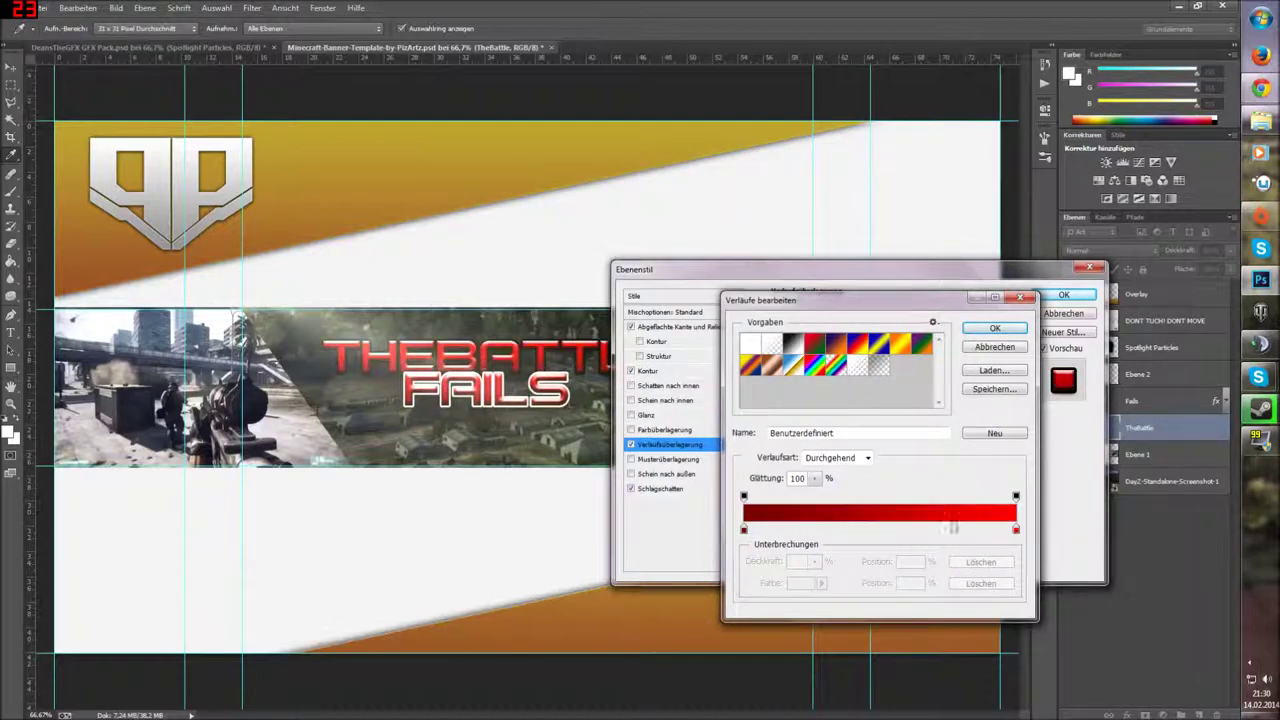
left_click(995, 328)
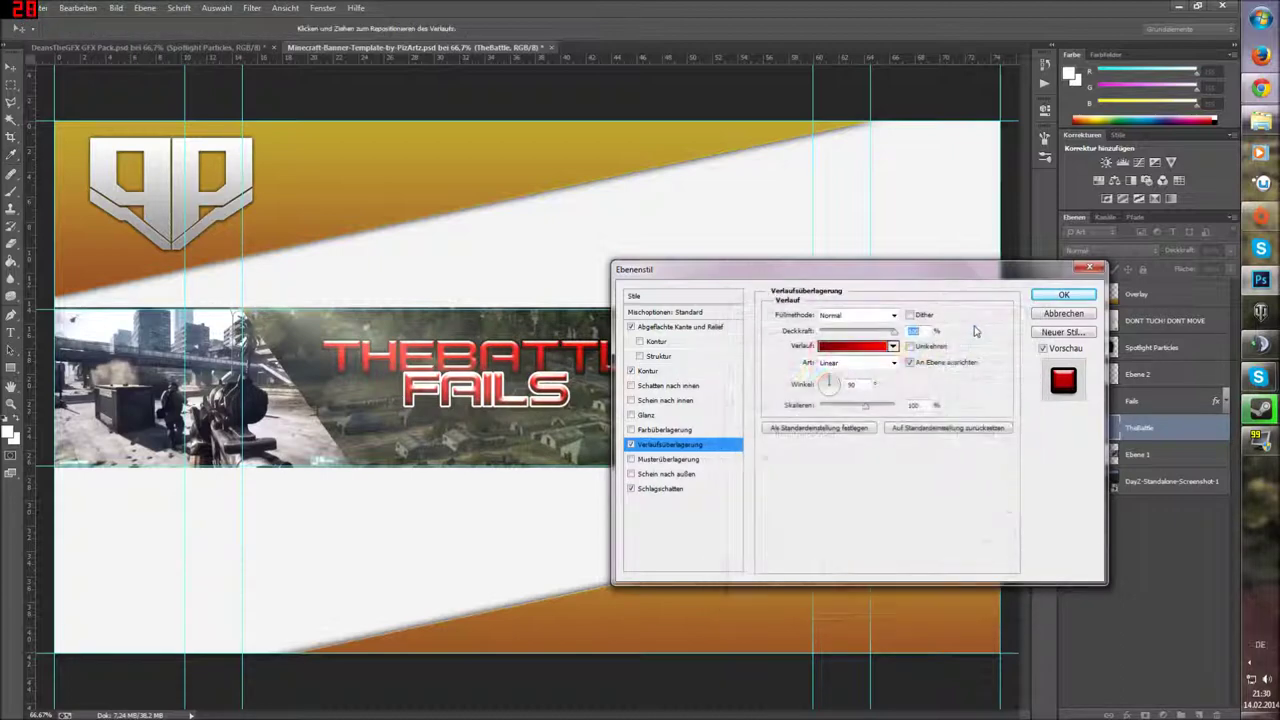
left_click(1064, 296)
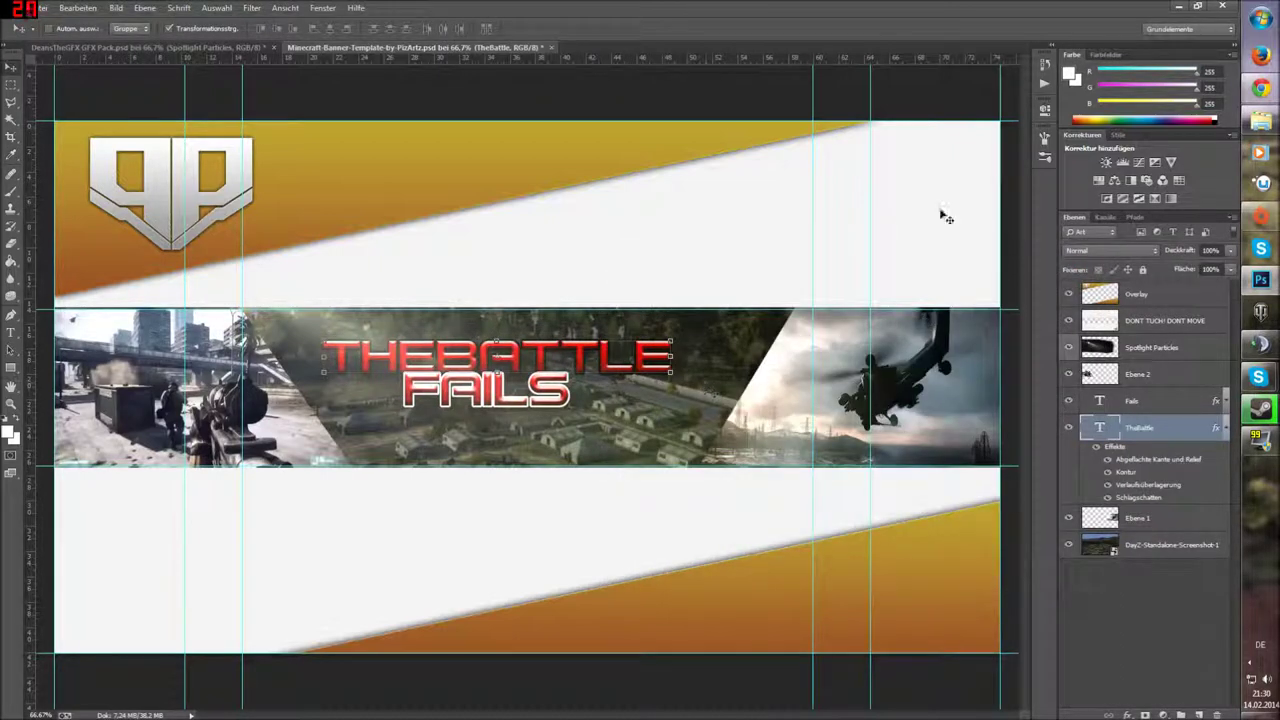
Step: In the DeansTheGFX GFX Pack document, hide the Spotlight Particles layer and expand the Flares group
left_click(197, 47)
left_click(1068, 610)
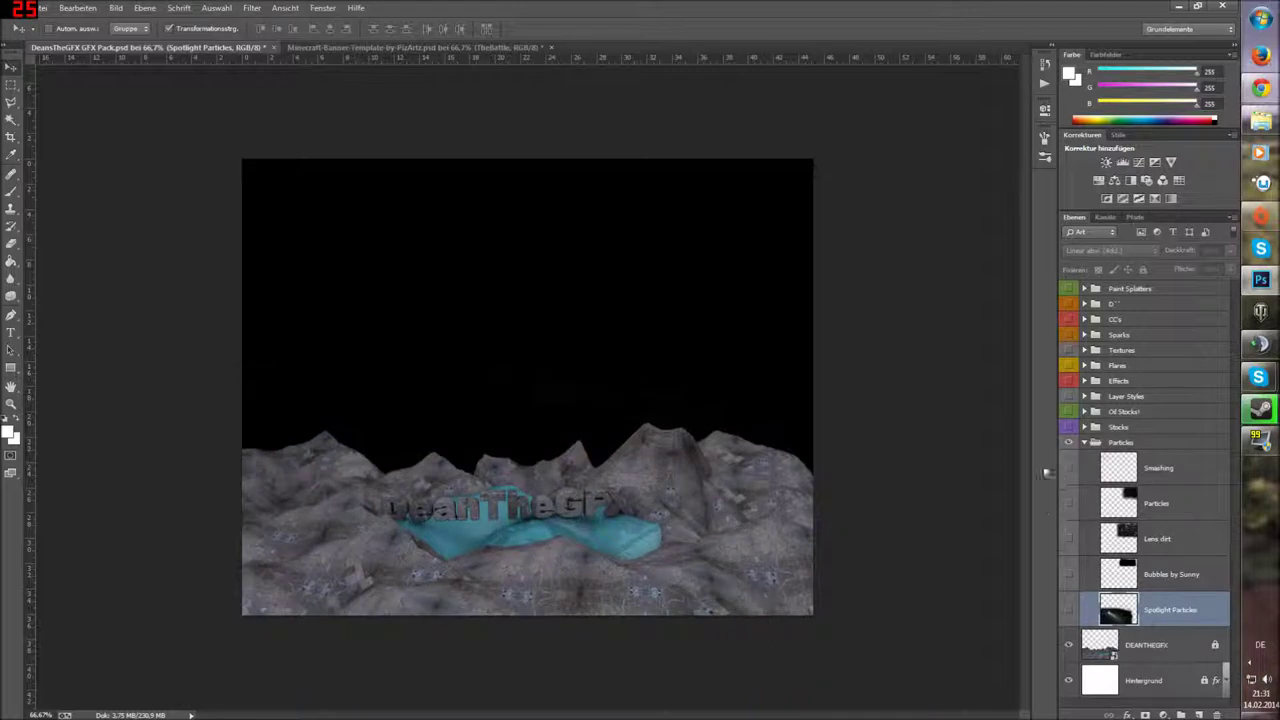
left_click(1085, 443)
left_click(1086, 351)
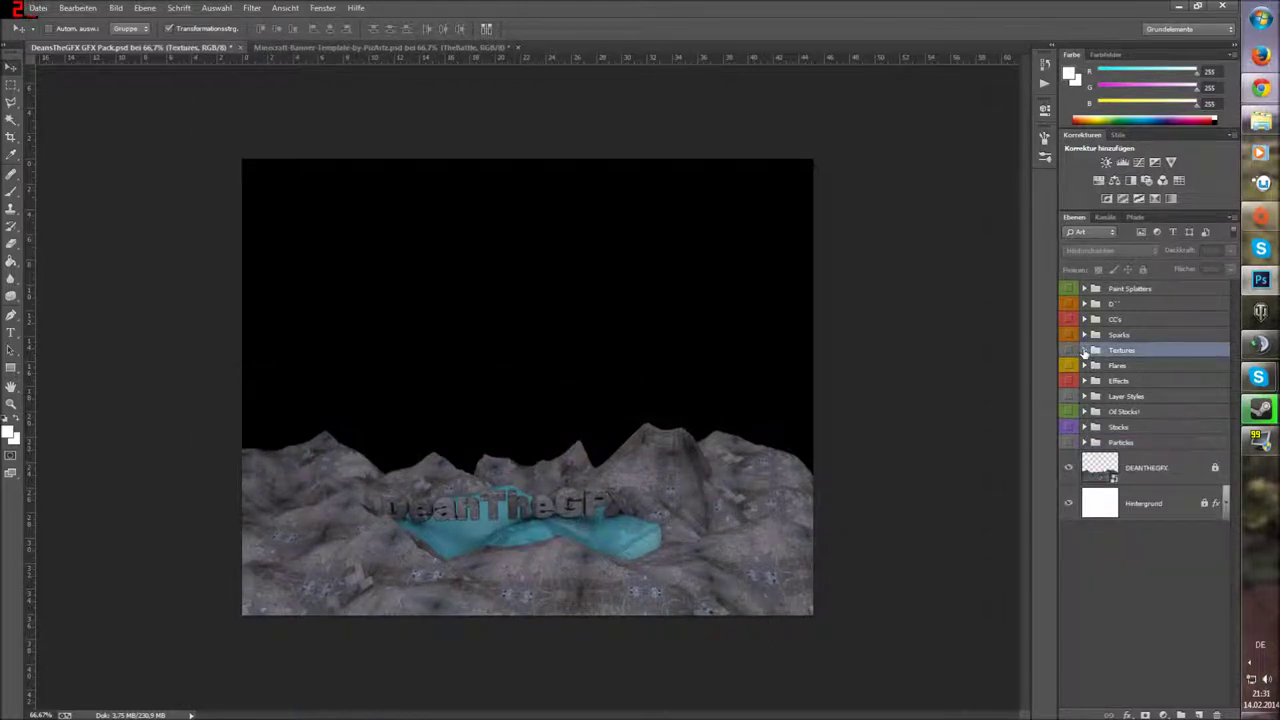
left_click(1084, 351)
left_click(1084, 351)
left_click(1085, 366)
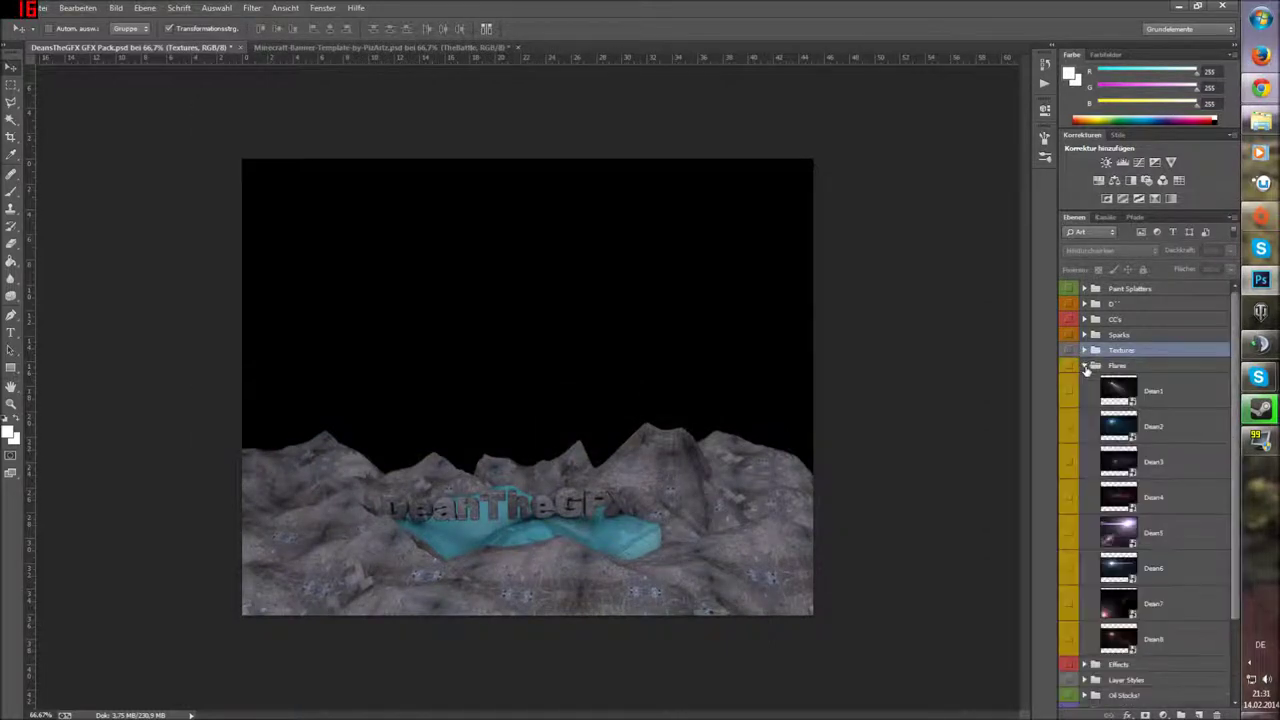
Step: Duplicate the Dean4 flare layer into the Minecraft-Banner-Template-by-PizArtz document and switch to that document
left_click(1102, 505)
right_click(1110, 500)
right_click(1160, 507)
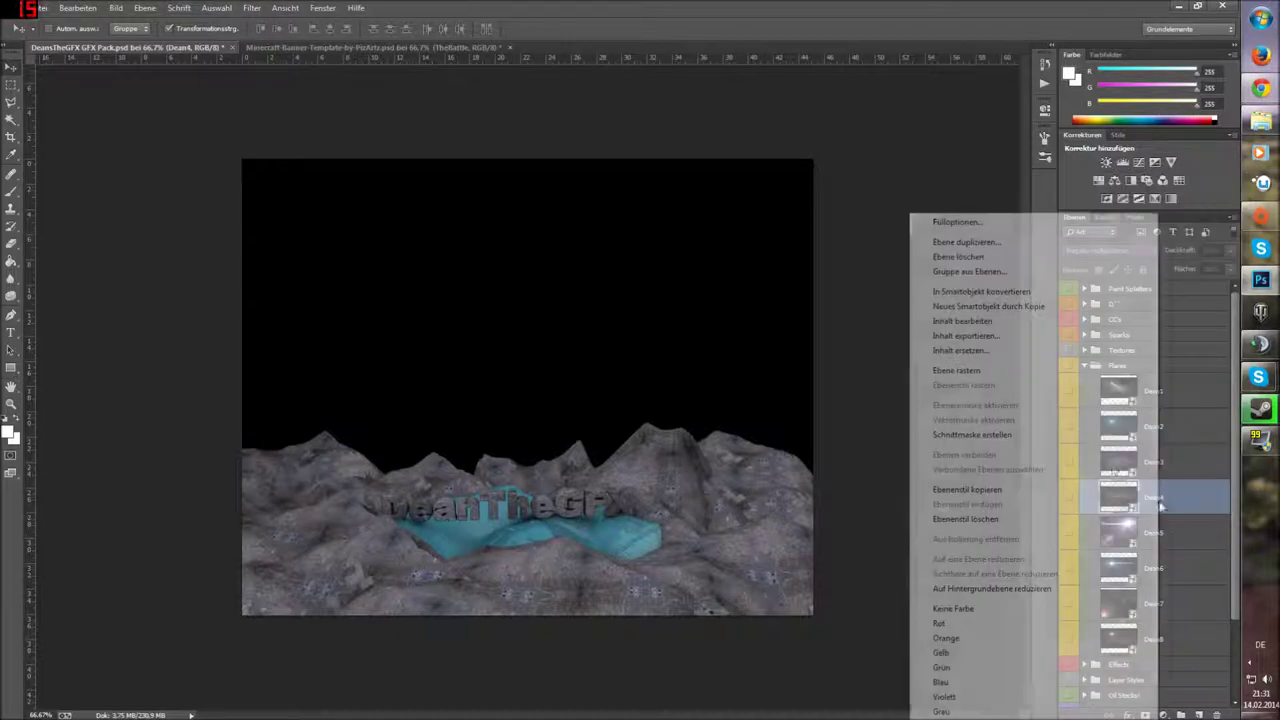
left_click(966, 242)
left_click(620, 269)
left_click(631, 282)
left_click(757, 218)
left_click(470, 48)
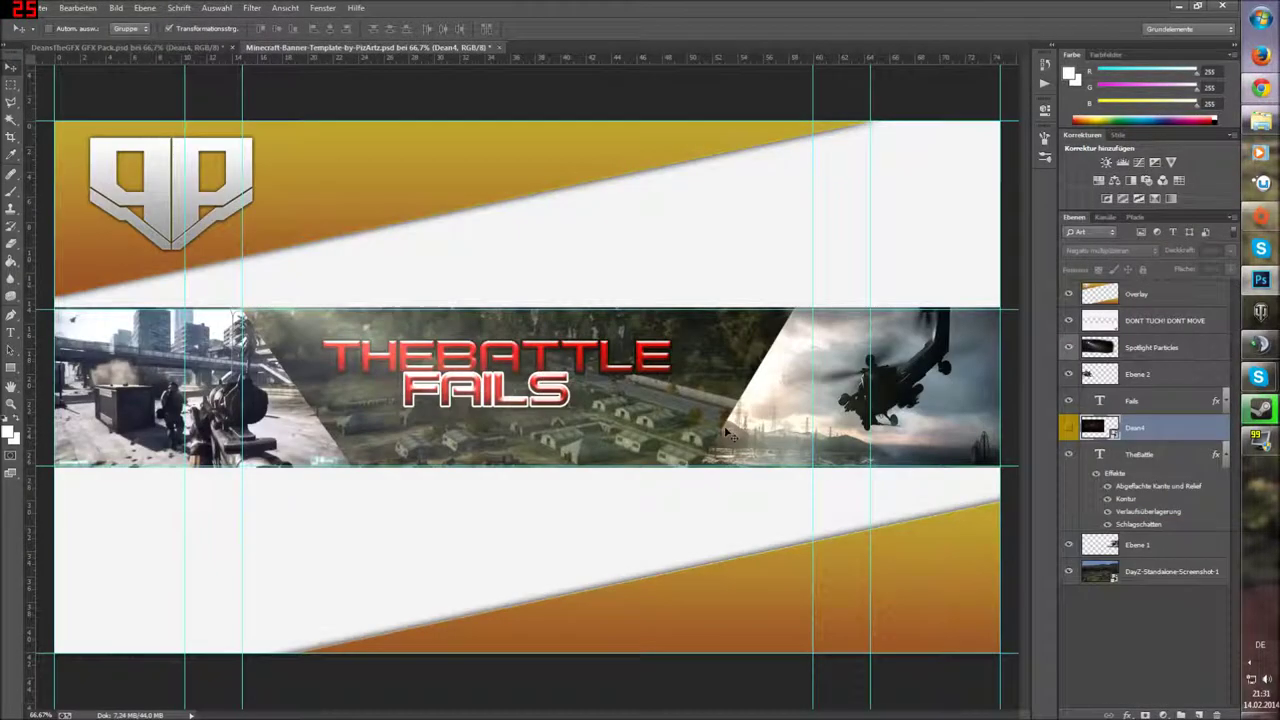
Step: Show the Dean4 flare along the lower edge of FAILS and stack it above Spotlight Particles, with the Fails layer above Ebene 2
left_click(1069, 429)
left_click_drag(400, 420, 587, 483)
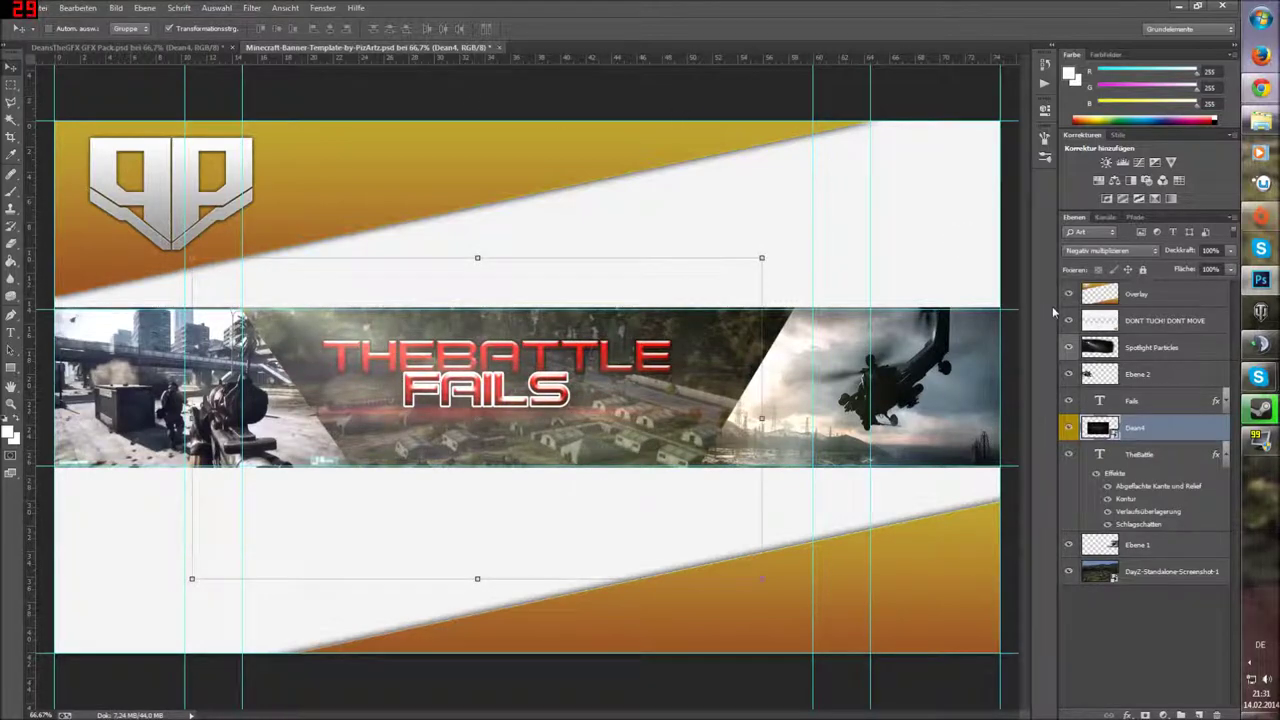
left_click_drag(1066, 426, 1097, 402)
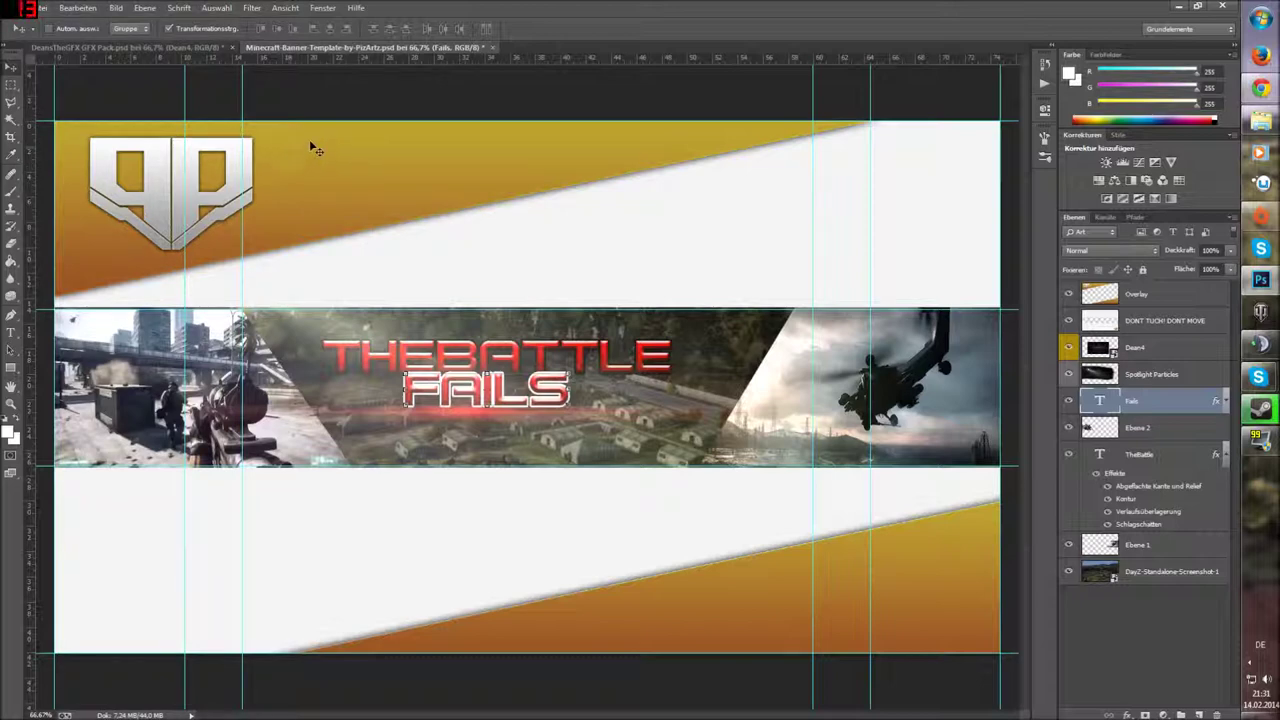
left_click(1225, 454)
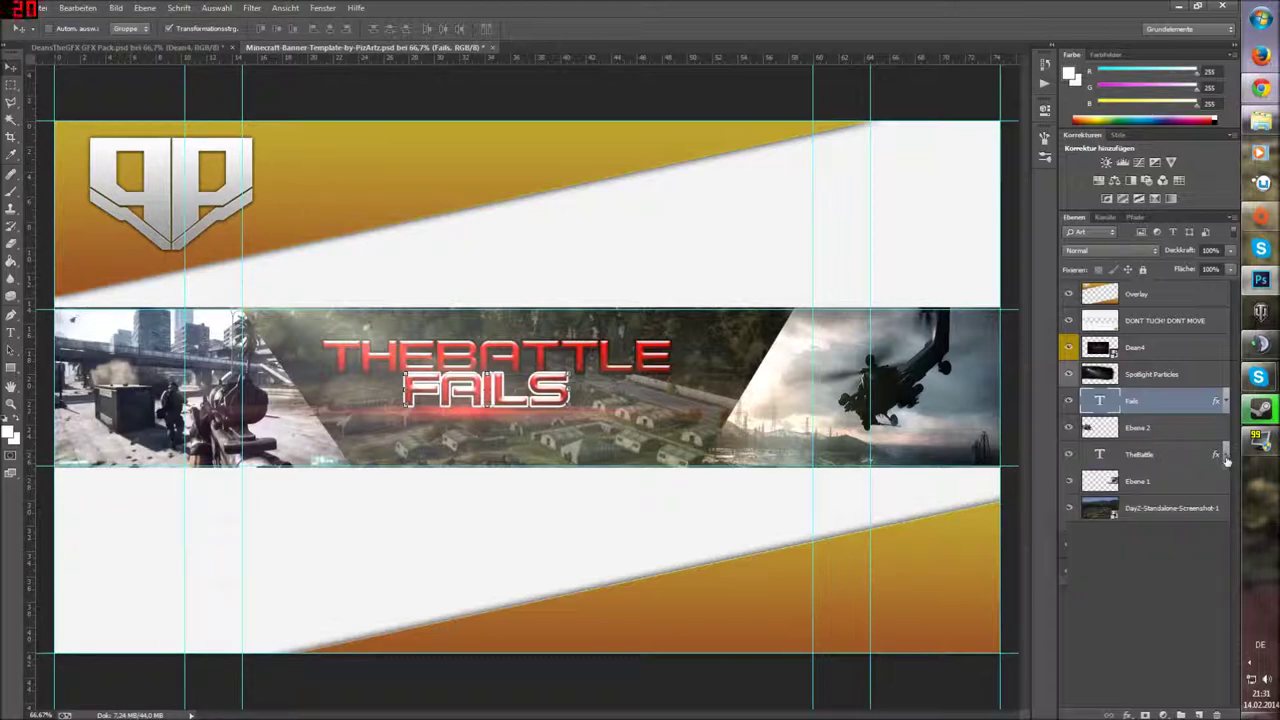
Step: Open the blending options of the DayZ-Standalone-Screenshot-1 background layer
left_click(1136, 508)
right_click(1136, 508)
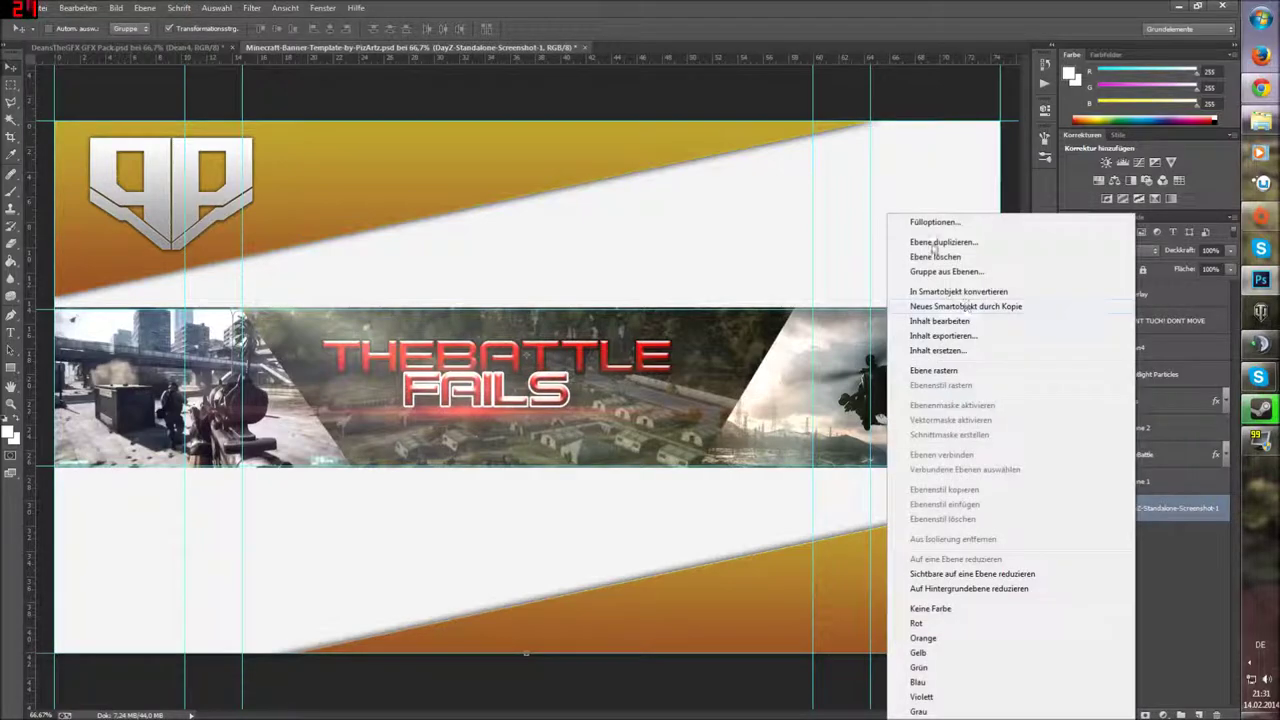
left_click(920, 219)
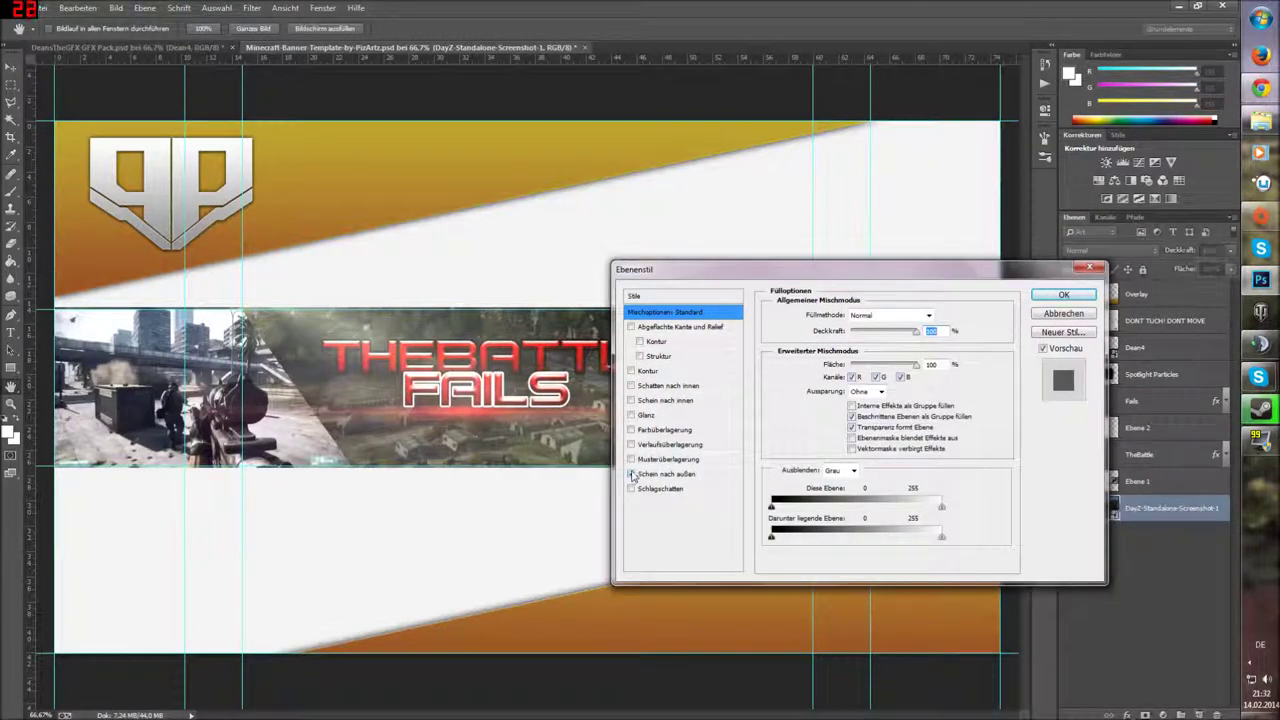
Step: Try a drop shadow at 100% opacity on the DayZ background layer, comparing it switched on and off
left_click(631, 385)
left_click(631, 385)
left_click(631, 488)
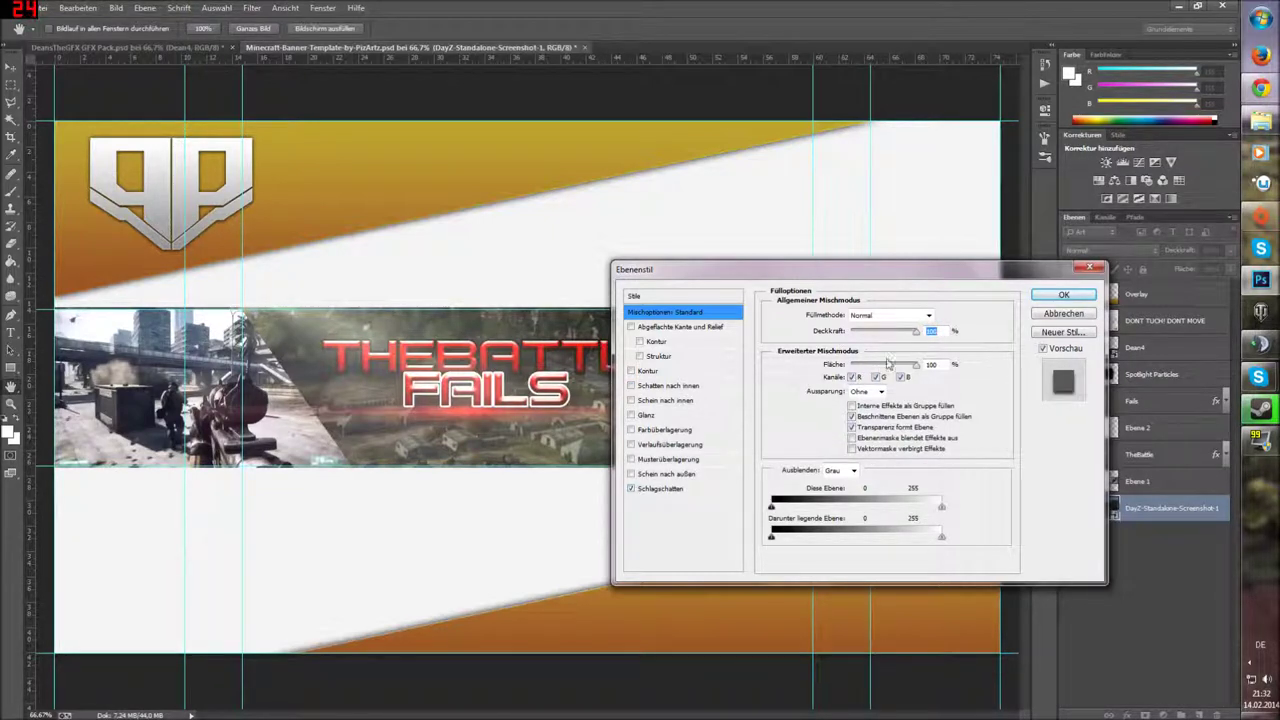
left_click(664, 488)
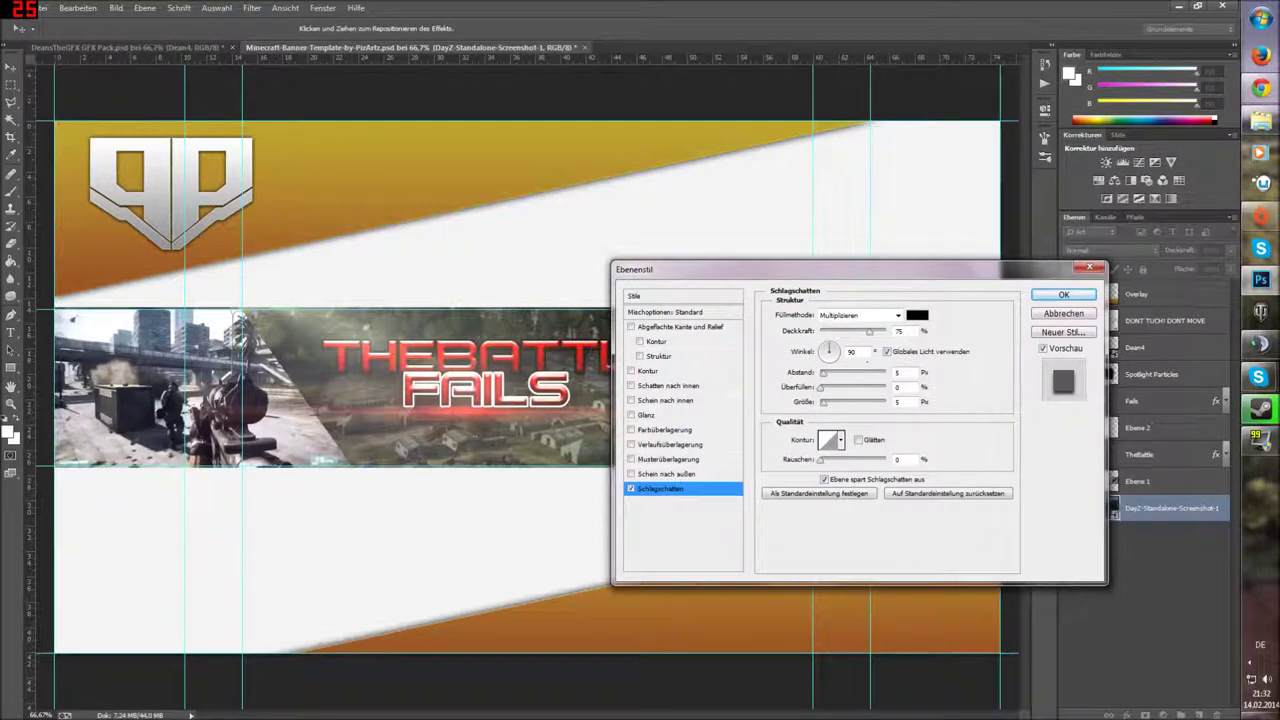
mouse_move(824, 375)
left_mouse_down()
mouse_move(868, 372)
mouse_move(825, 377)
left_mouse_up()
left_click_drag(870, 333, 893, 333)
left_click(631, 488)
left_click(631, 488)
left_click(631, 487)
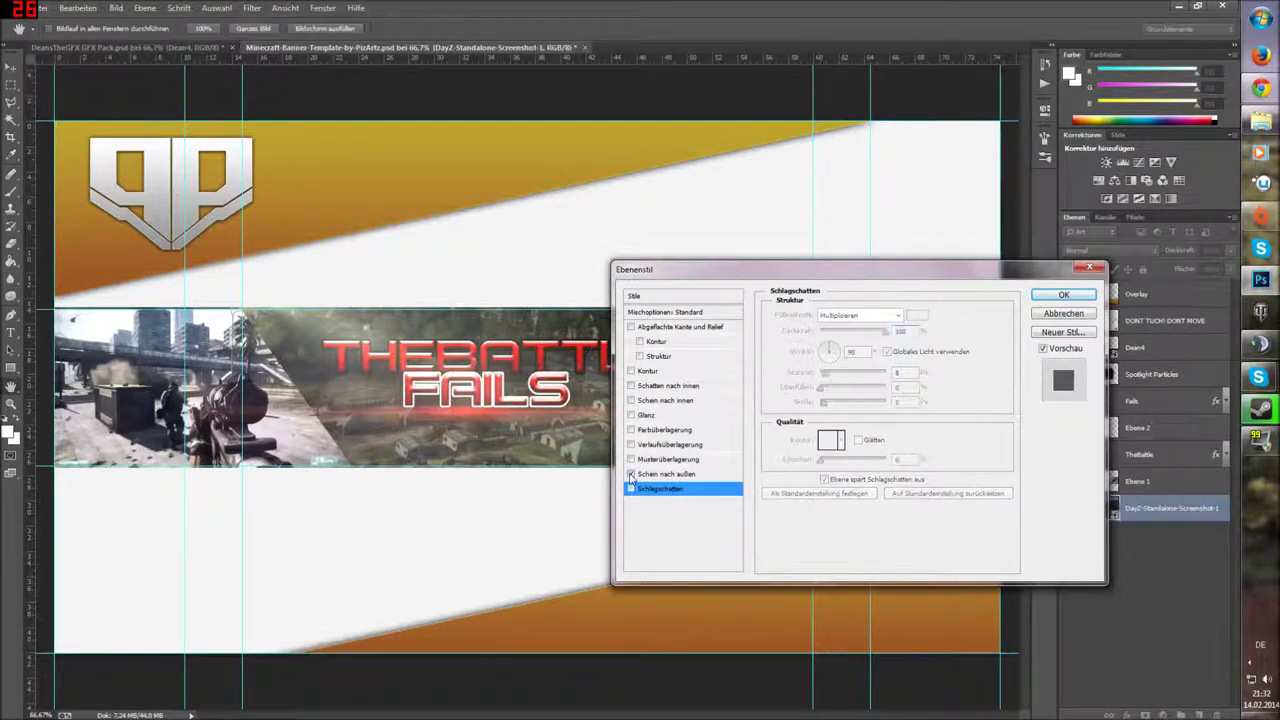
Step: Try an outer glow with raised opacity and an inner shadow with adjusted distance on the DayZ background, switching each off again
left_click(666, 473)
left_click_drag(870, 333, 884, 333)
left_click(631, 473)
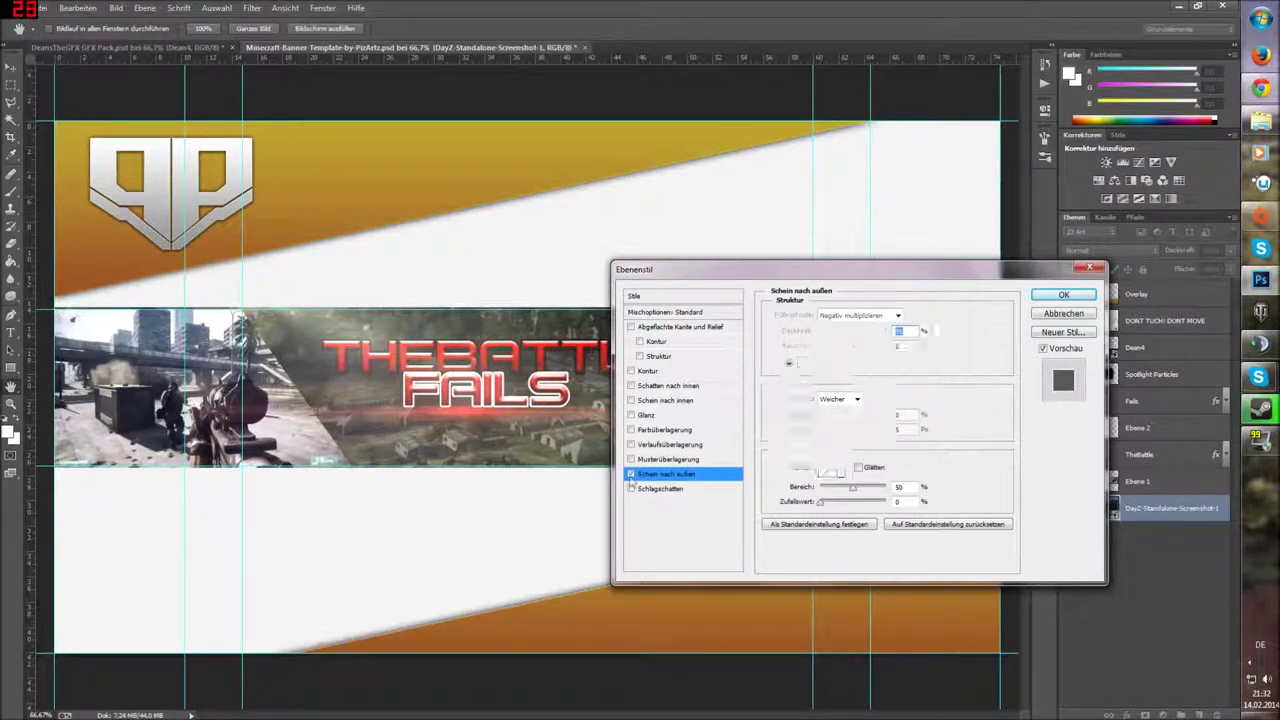
left_click(645, 388)
left_click_drag(859, 377, 854, 374)
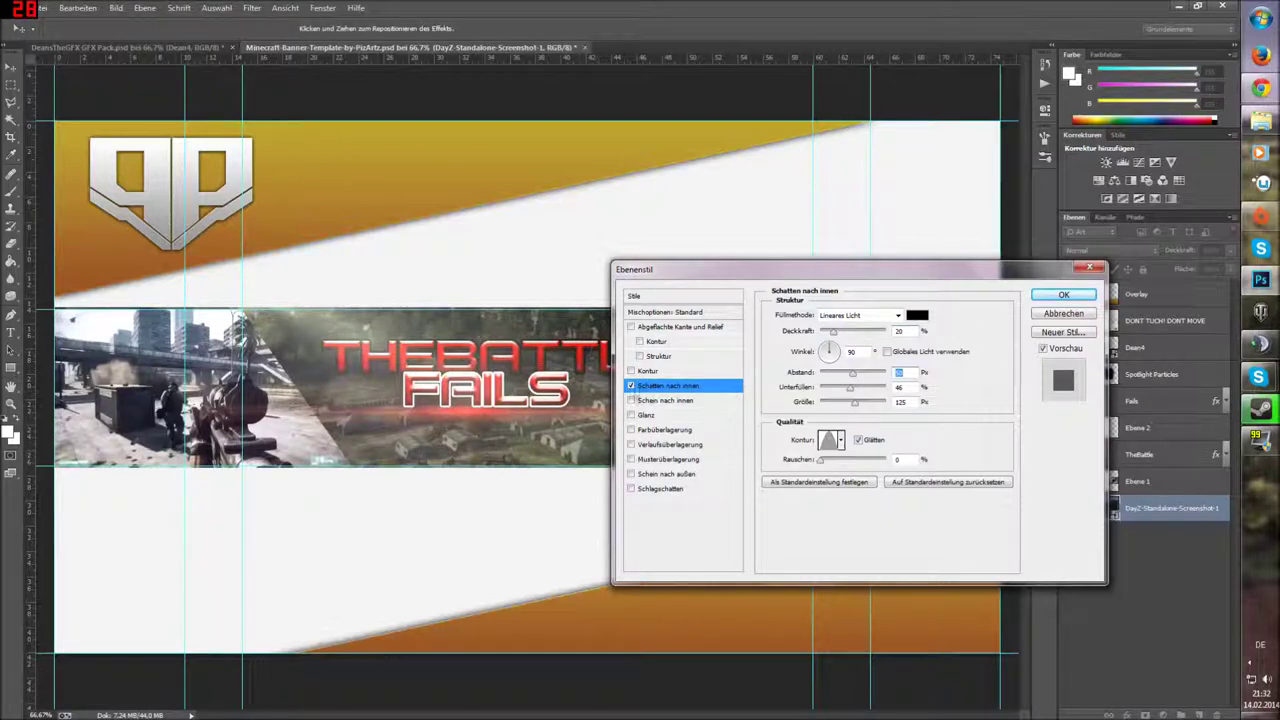
left_click(631, 385)
Step: Add an inner glow at 100% opacity to the DayZ background layer and apply the layer style
left_click(631, 400)
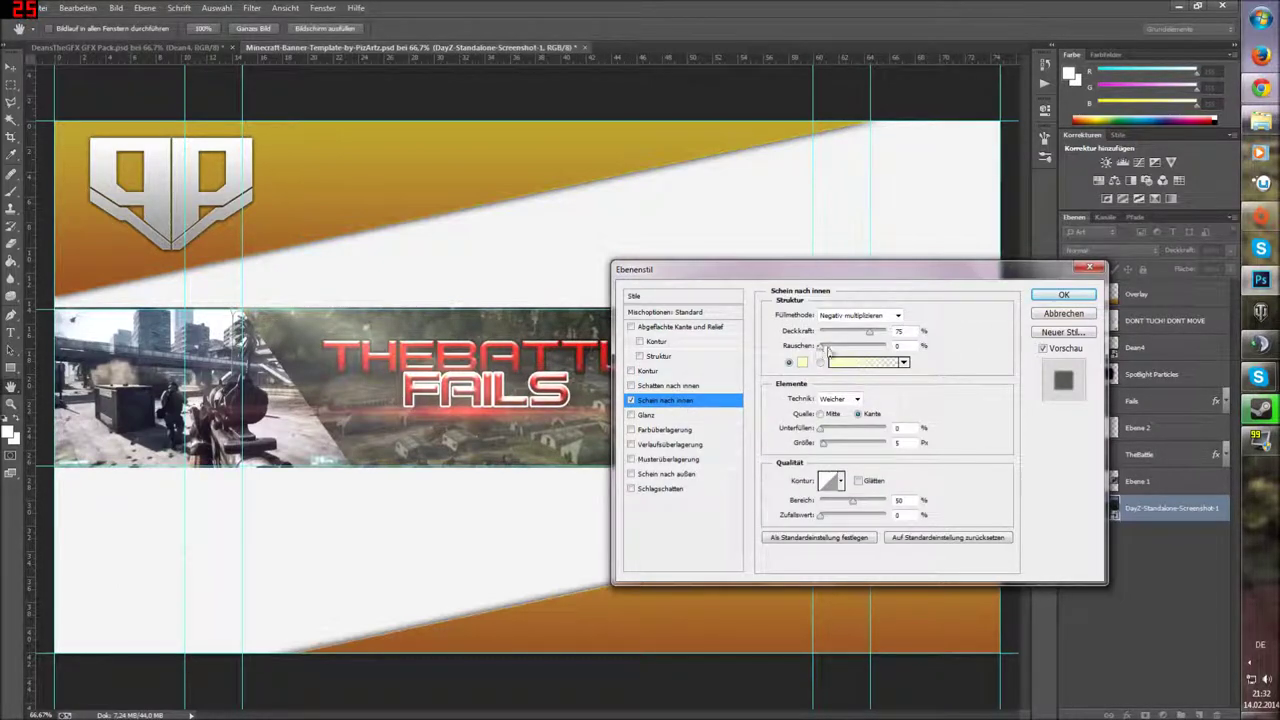
left_click_drag(869, 331, 901, 332)
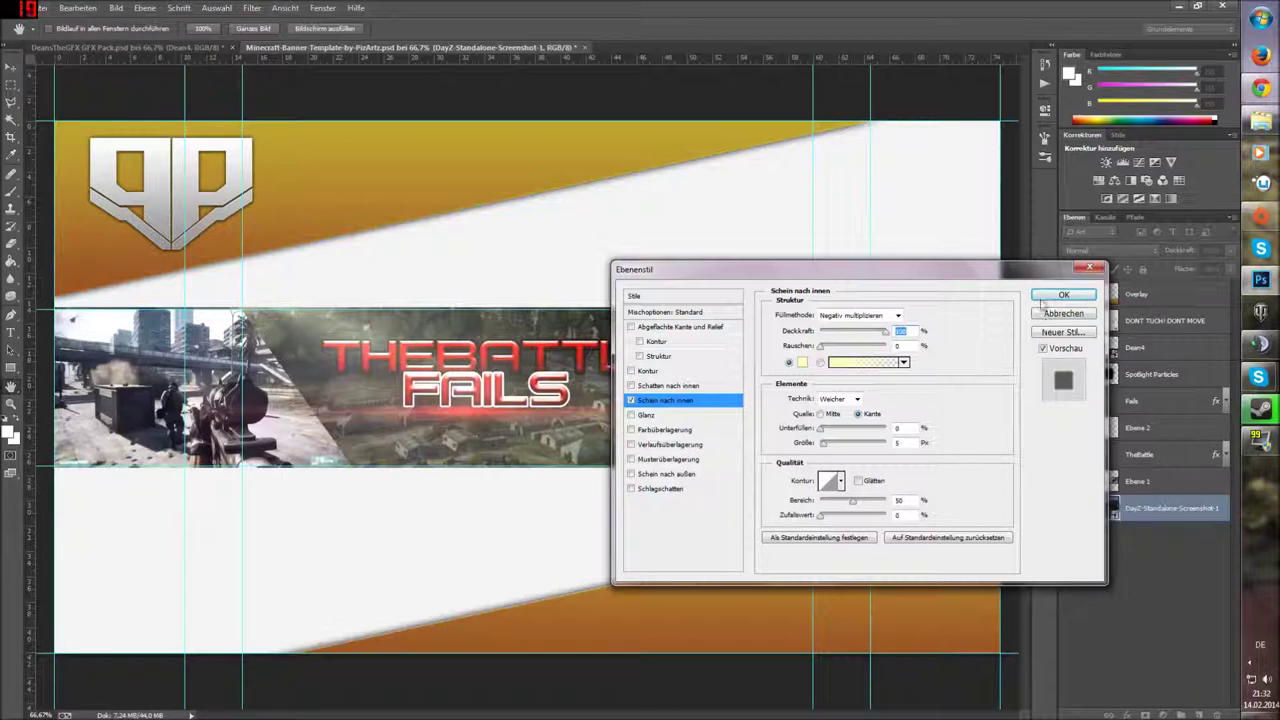
left_click(1063, 295)
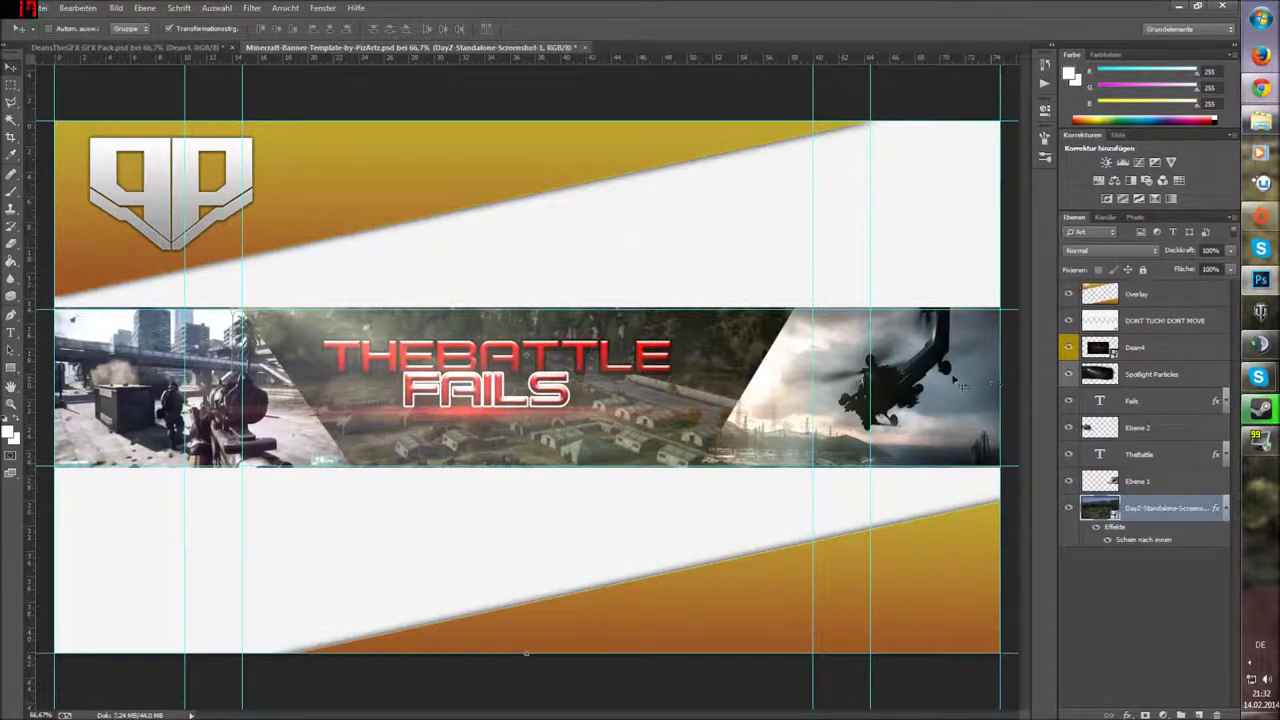
Step: Start saving the banner under a new name in PNG format, choosing the Banner folder inside Photoshop as the destination
left_click(38, 8)
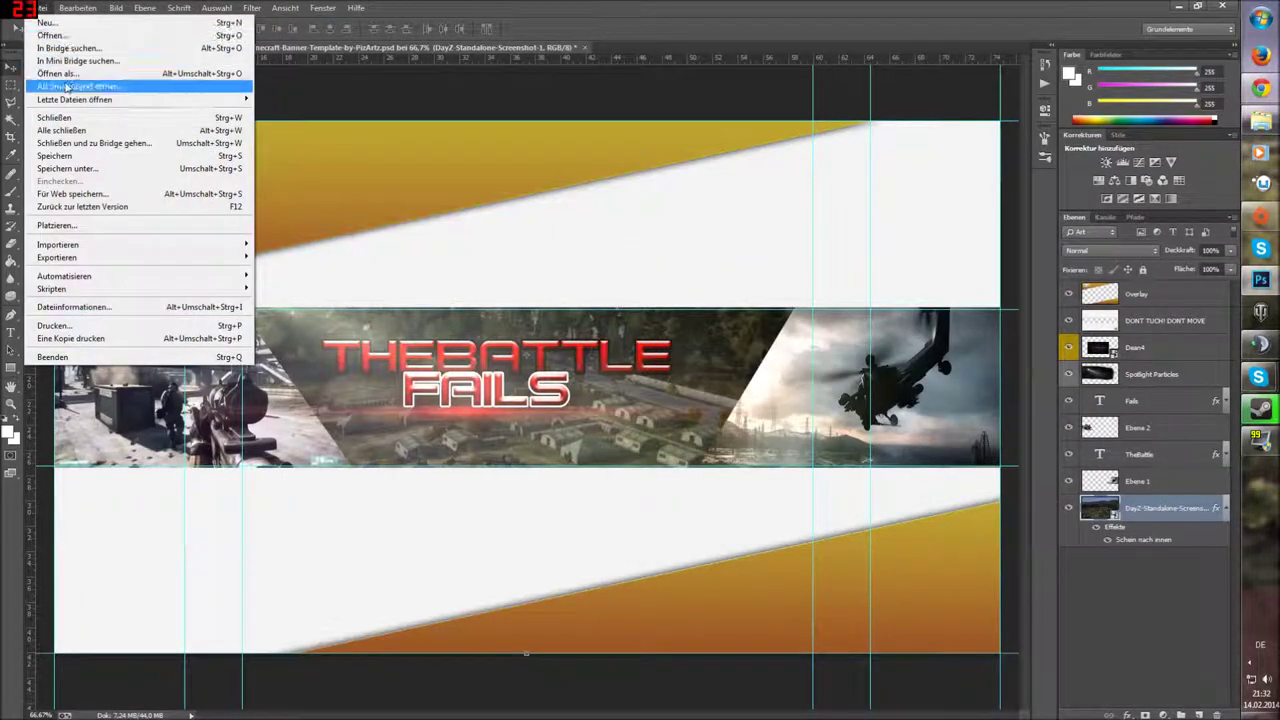
left_click(101, 171)
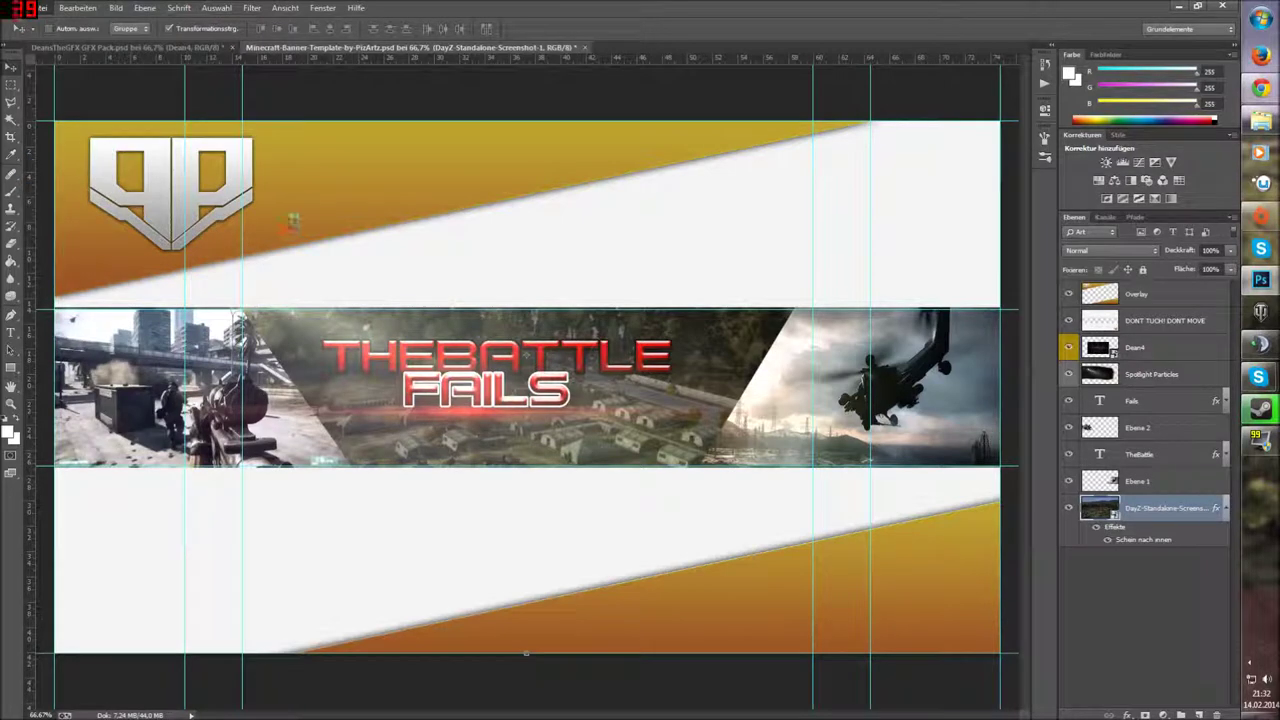
left_click(230, 575)
left_click(214, 527)
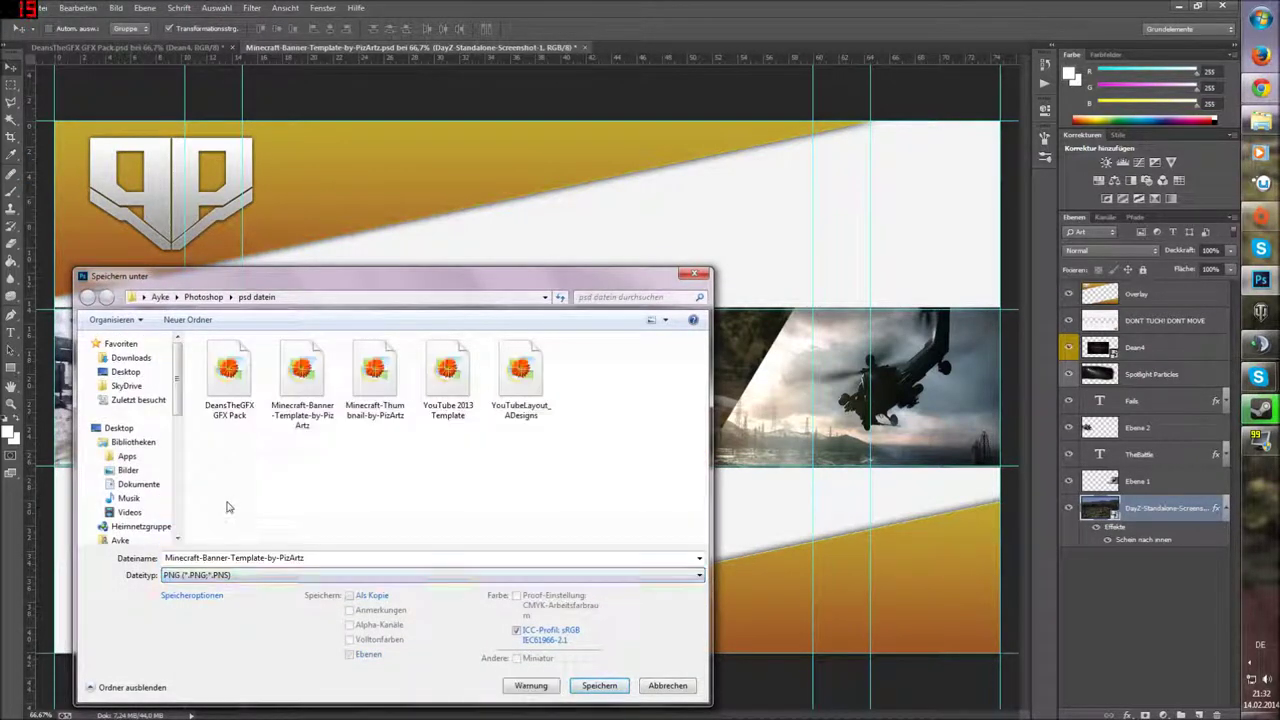
left_click(203, 297)
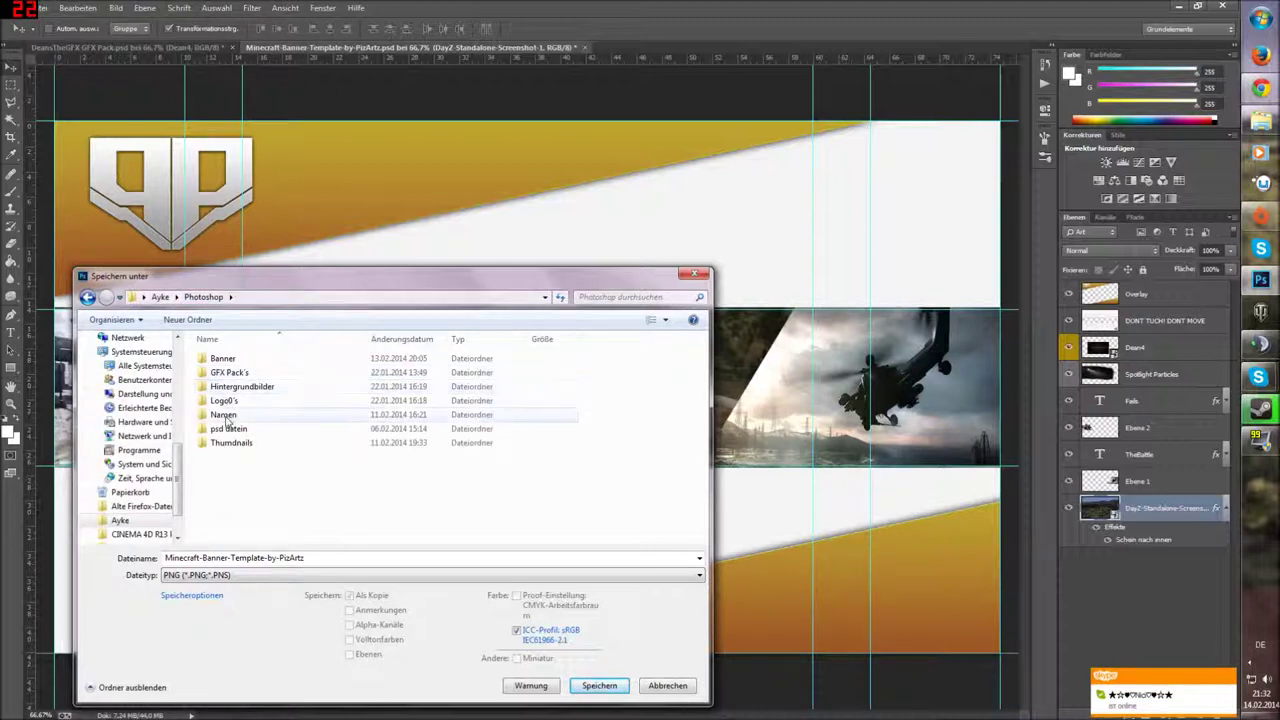
double_click(236, 360)
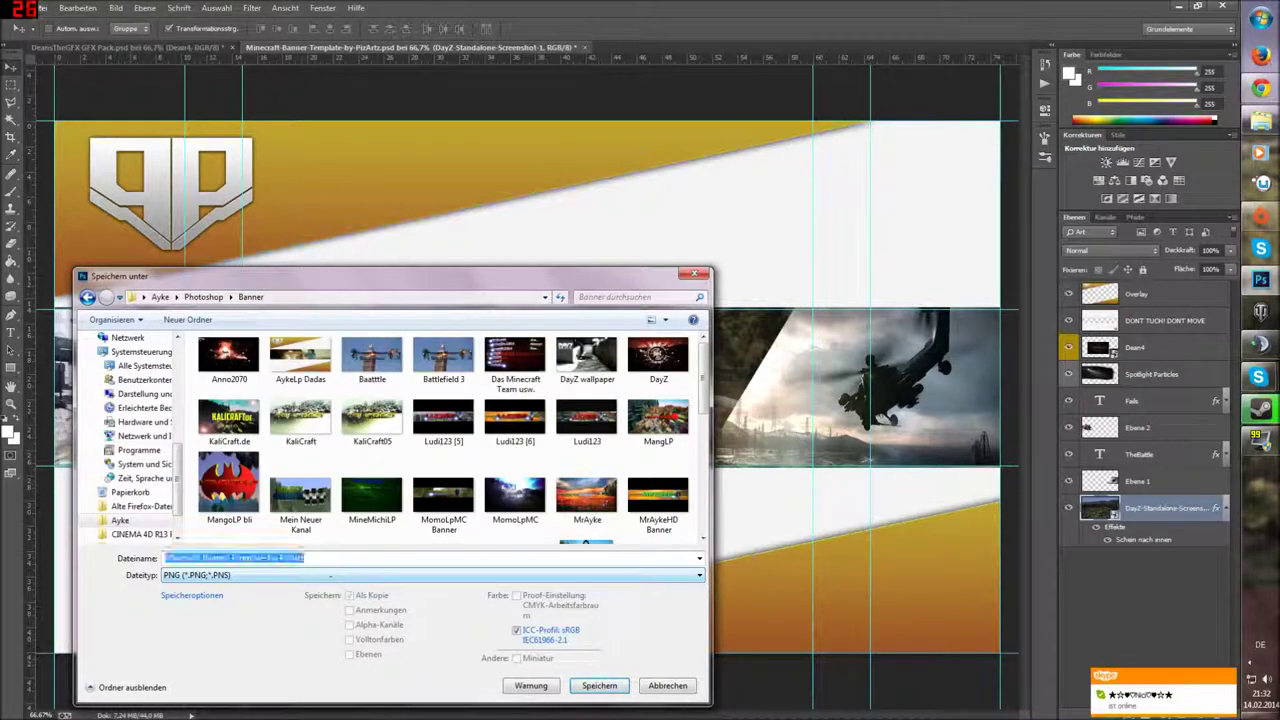
Step: Name the PNG file TheBattlefails2.png and try to save it in the Banner folder
type("The")
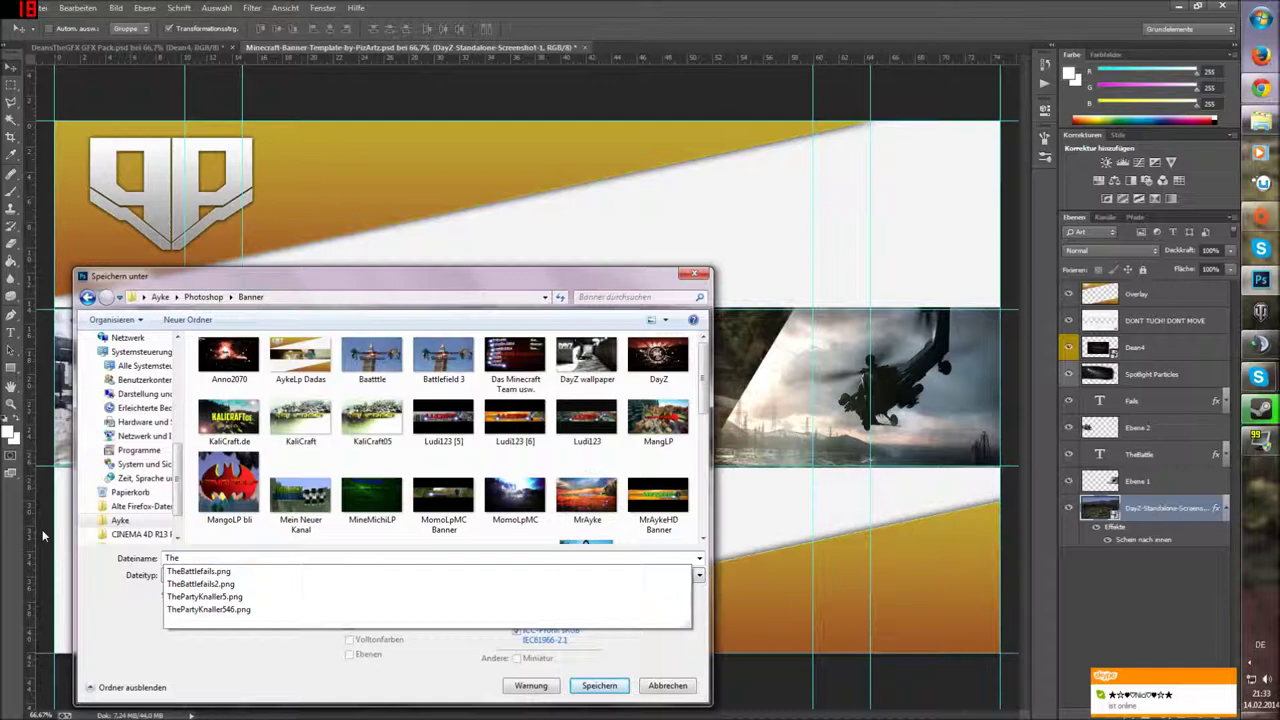
left_click(320, 584)
left_click(599, 687)
left_click(662, 373)
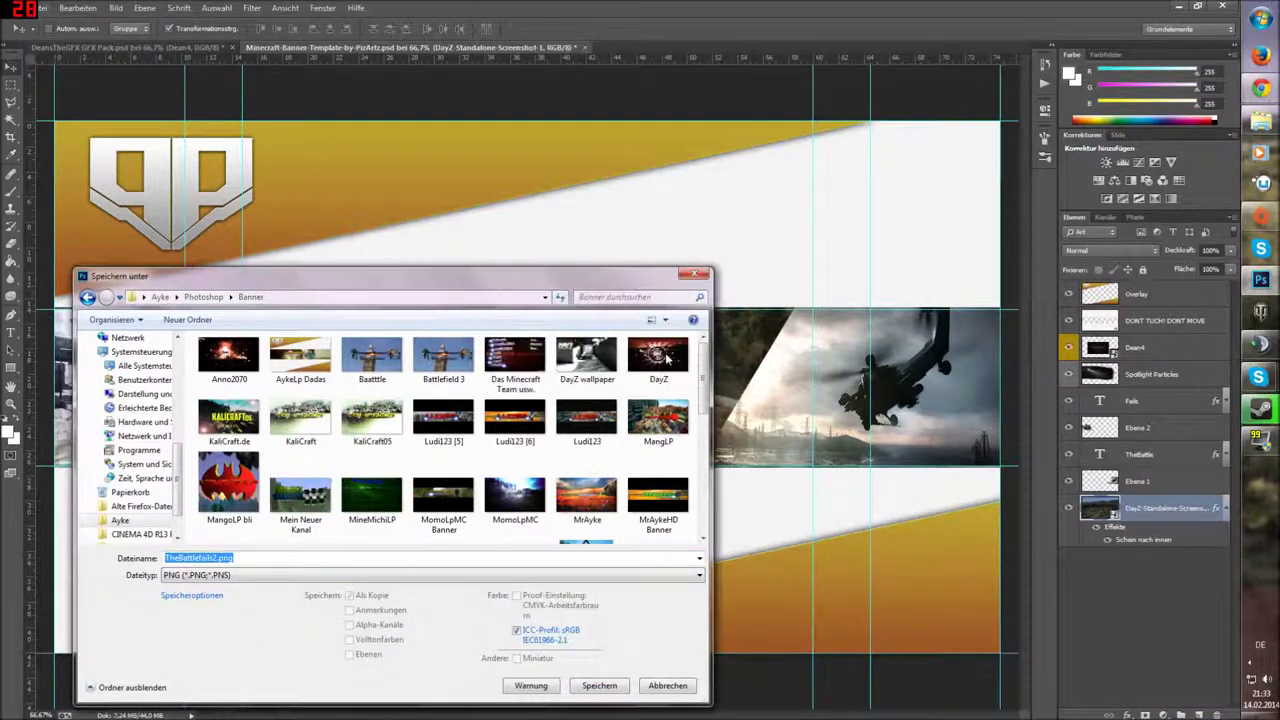